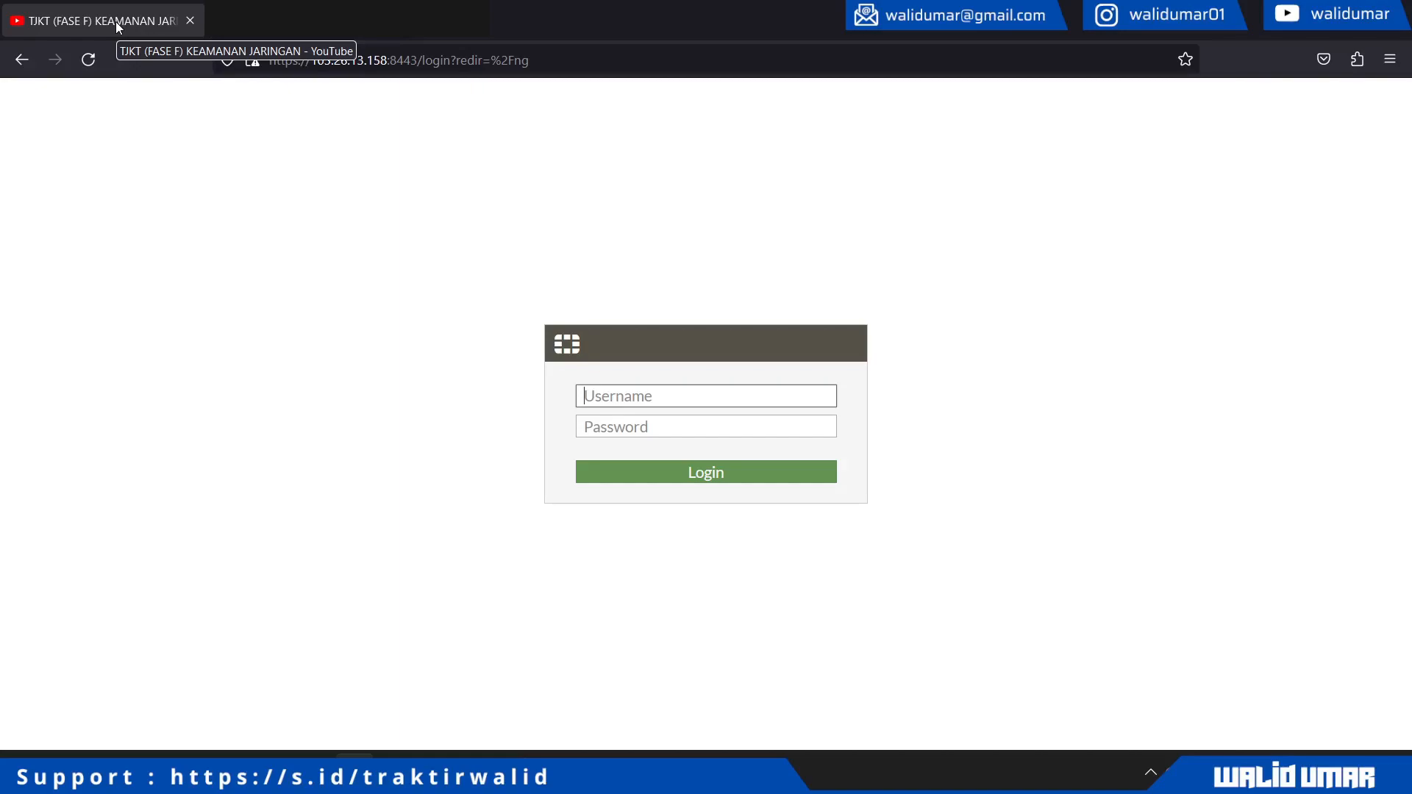
- Switch to the browser tab holding the YouTube playlist
{"action": "left_click", "coordinate": [116, 21]}
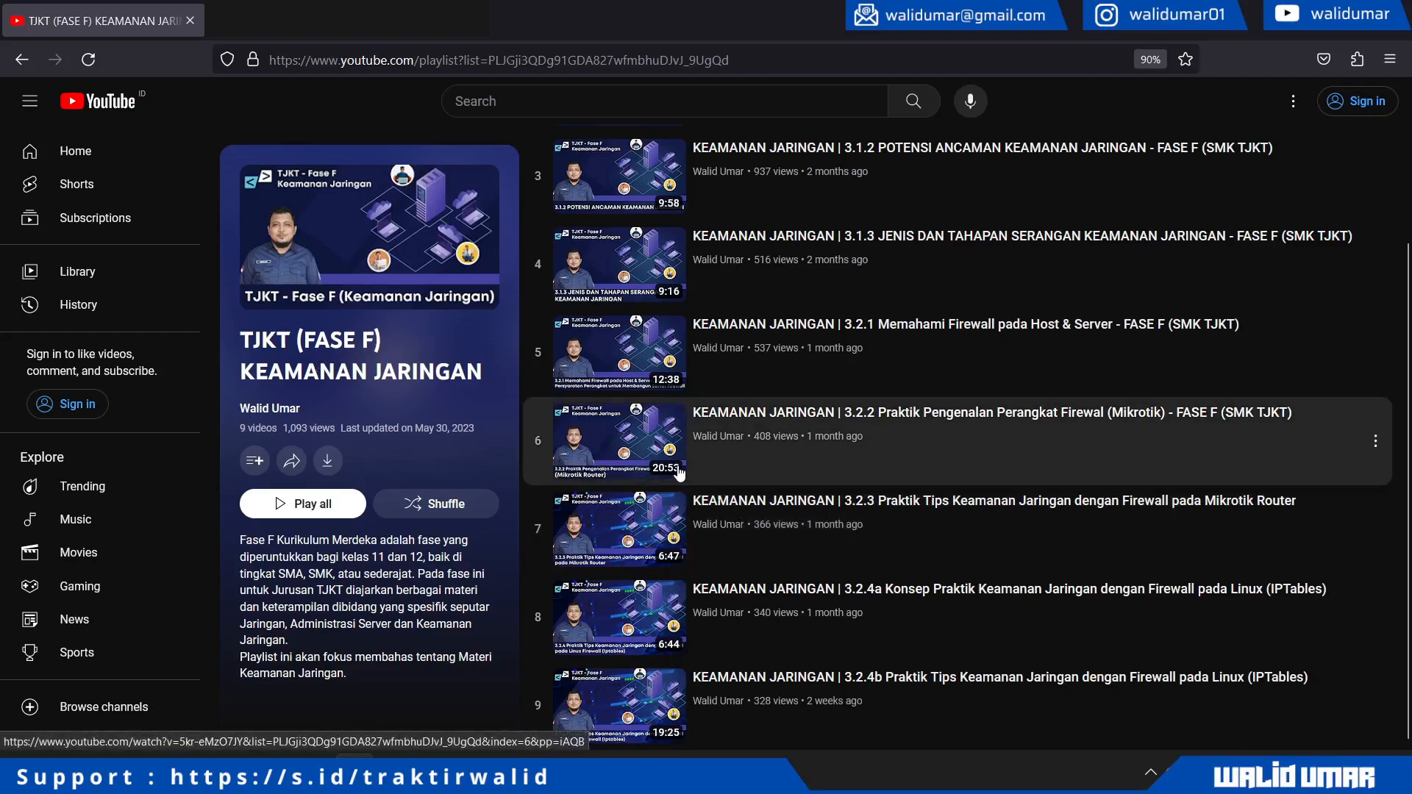
- Open the sixth video in the TJKT (FASE F) KEAMANAN JARINGAN playlist and look over the page
{"action": "left_click", "coordinate": [678, 472]}
{"action": "scroll", "coordinate": [678, 472], "scroll_direction": "up", "scroll_amount": 2}
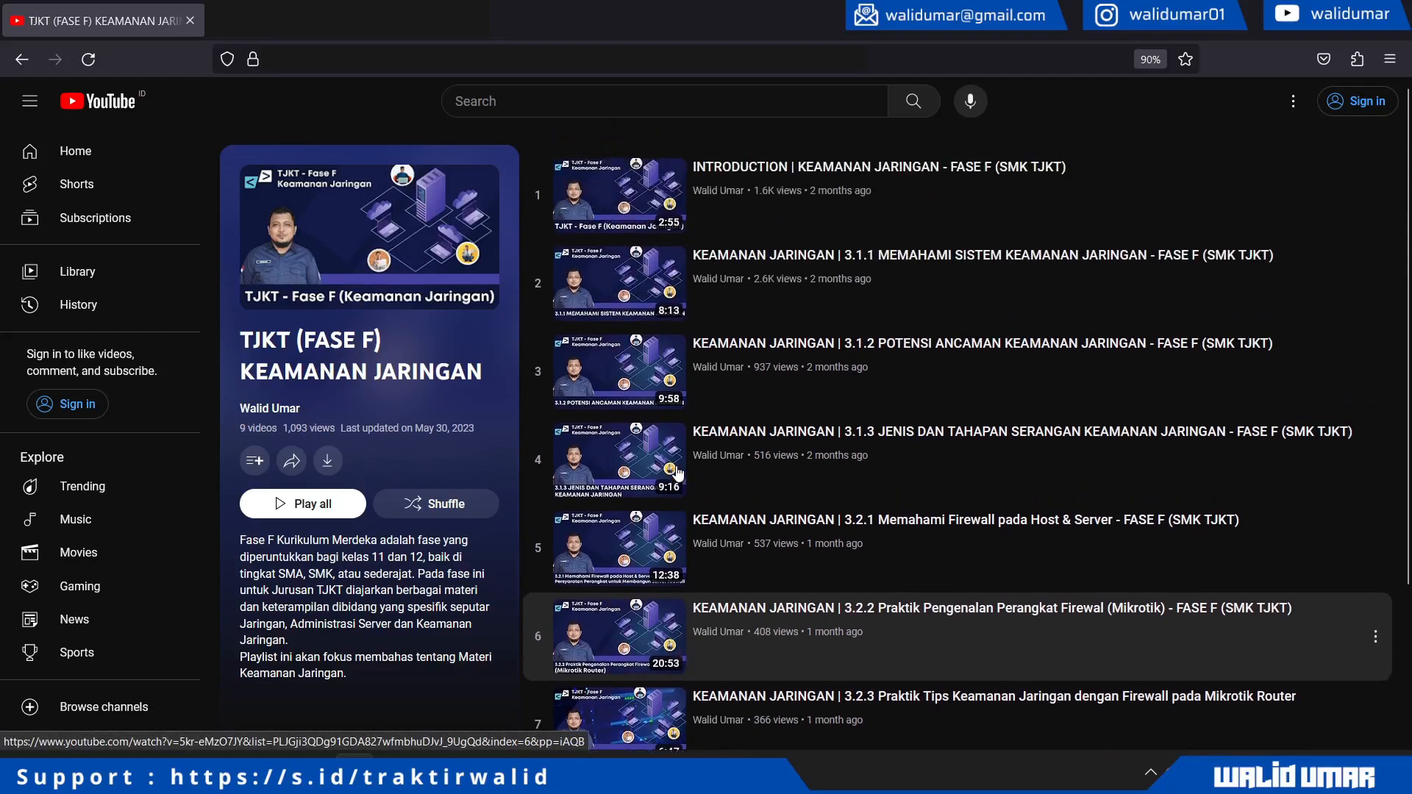
{"action": "scroll", "coordinate": [633, 441], "scroll_direction": "down", "scroll_amount": 2}
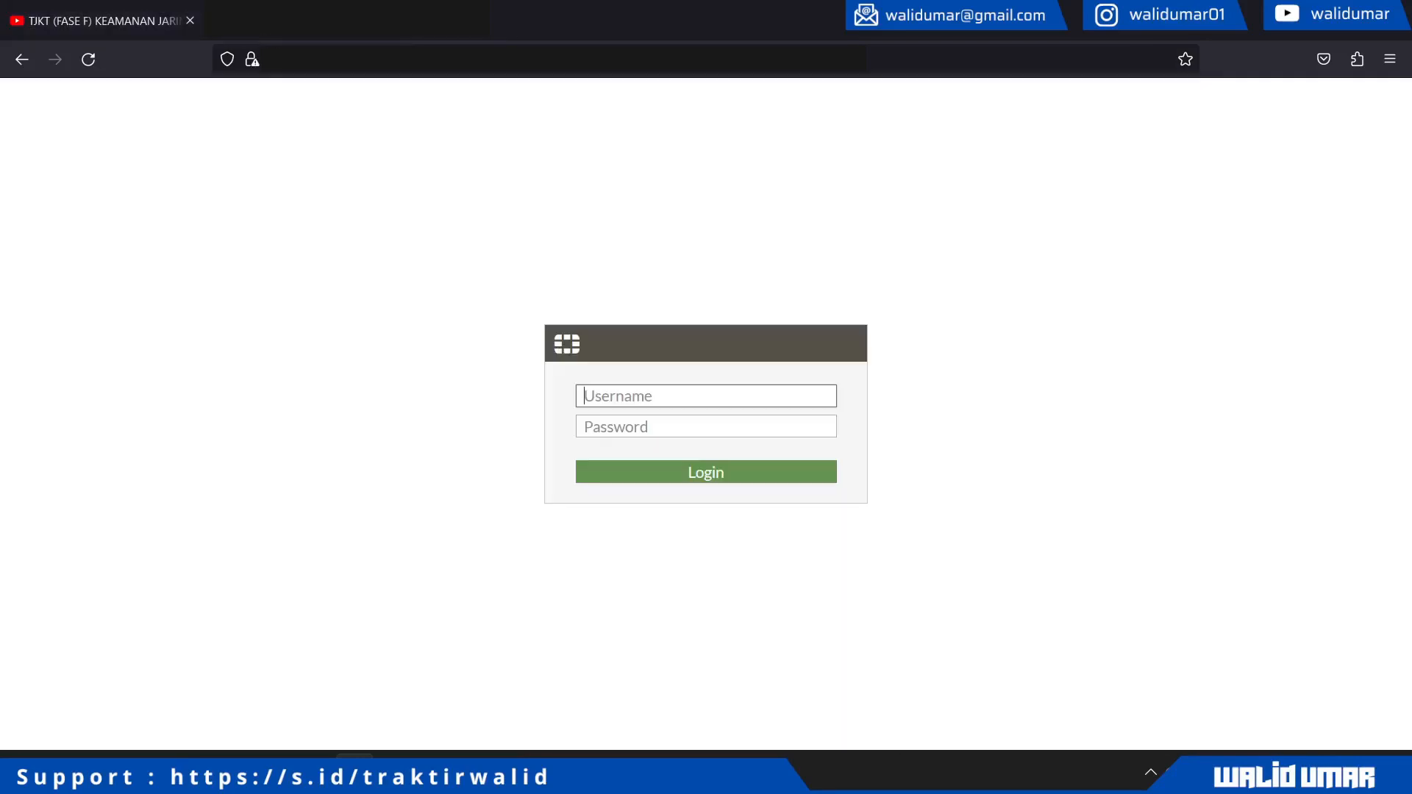
- Log in with the admin username and password, declining Firefox's offer to save the login
{"action": "type", "text": "admin"}
{"action": "key", "text": "Tab"}
{"action": "type", "text": "a"}
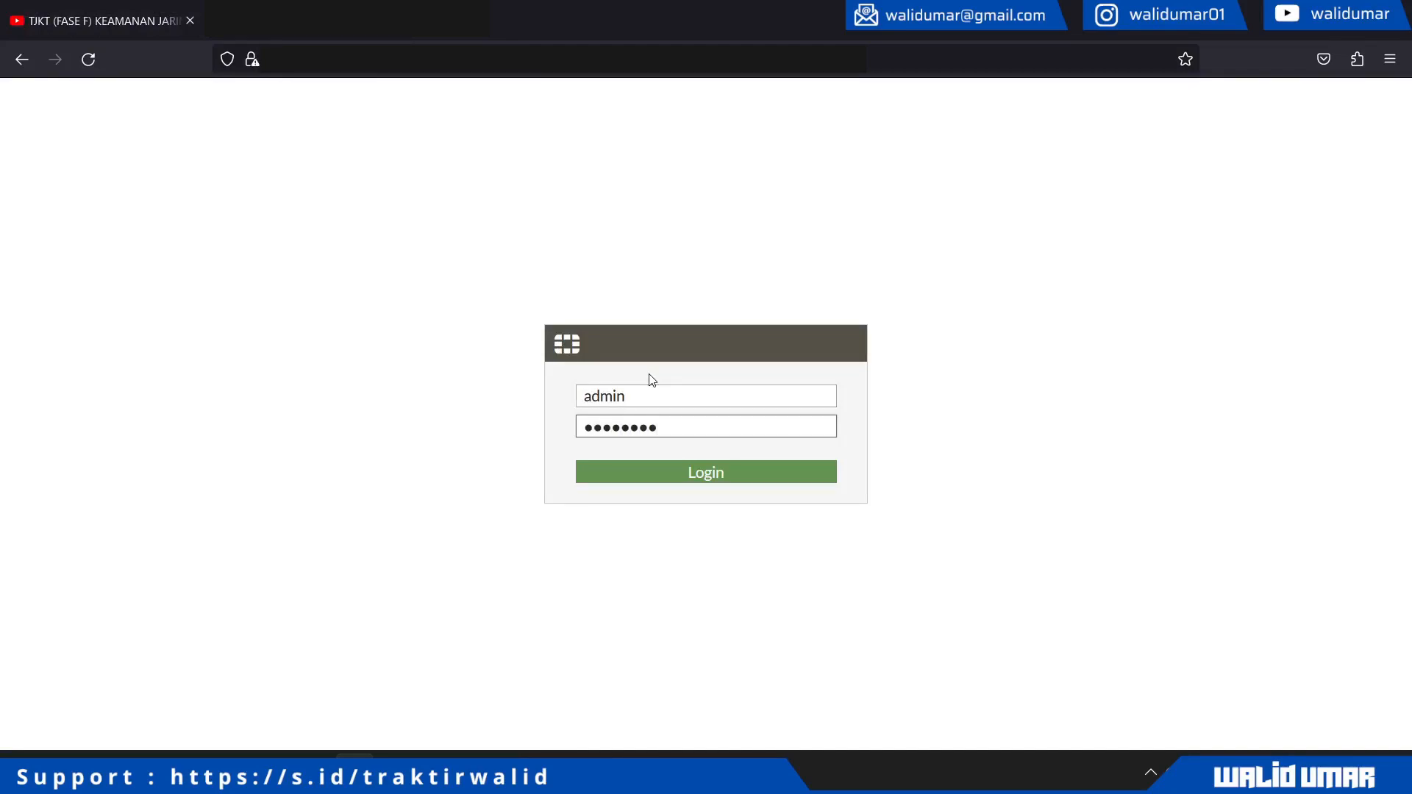
{"action": "key", "text": "Return"}
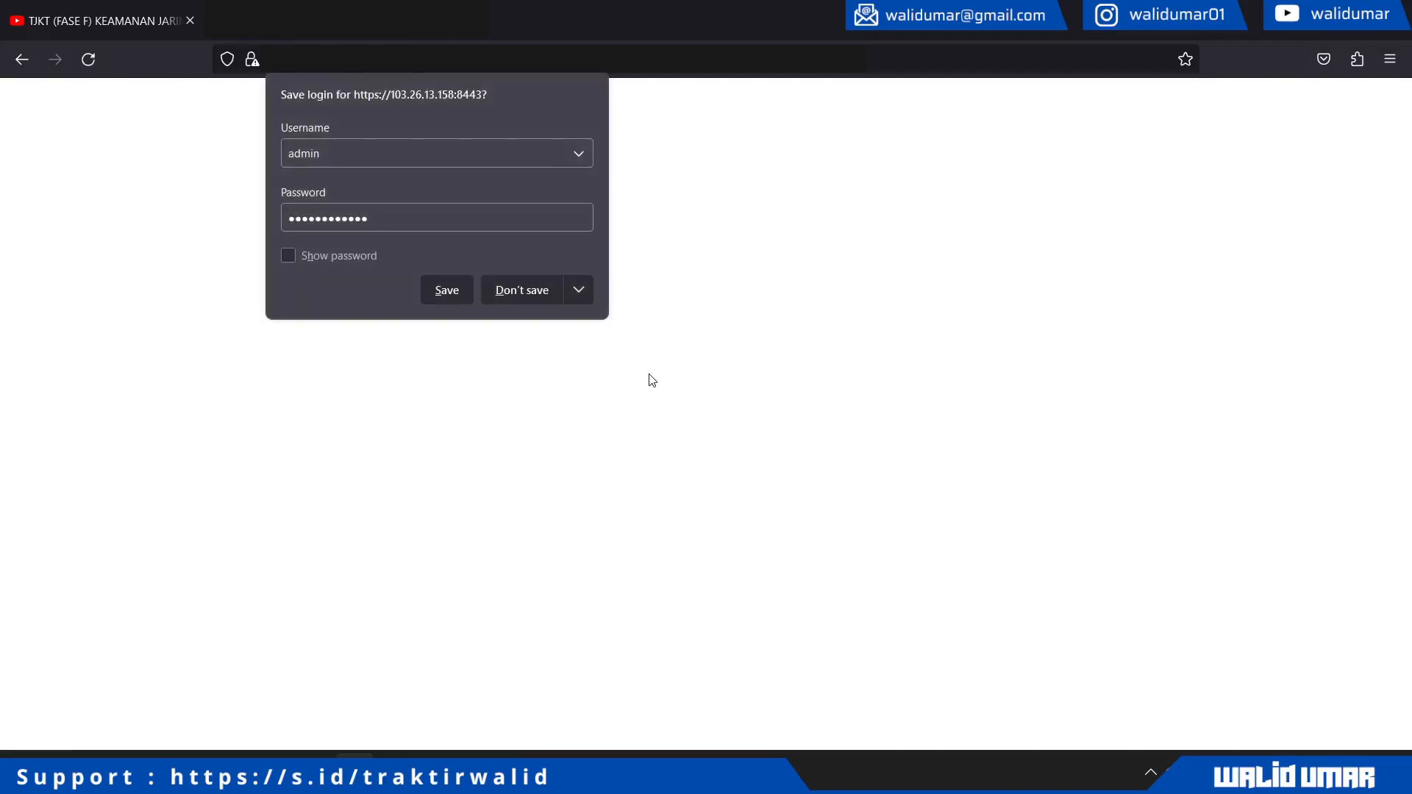
{"action": "left_click", "coordinate": [503, 298]}
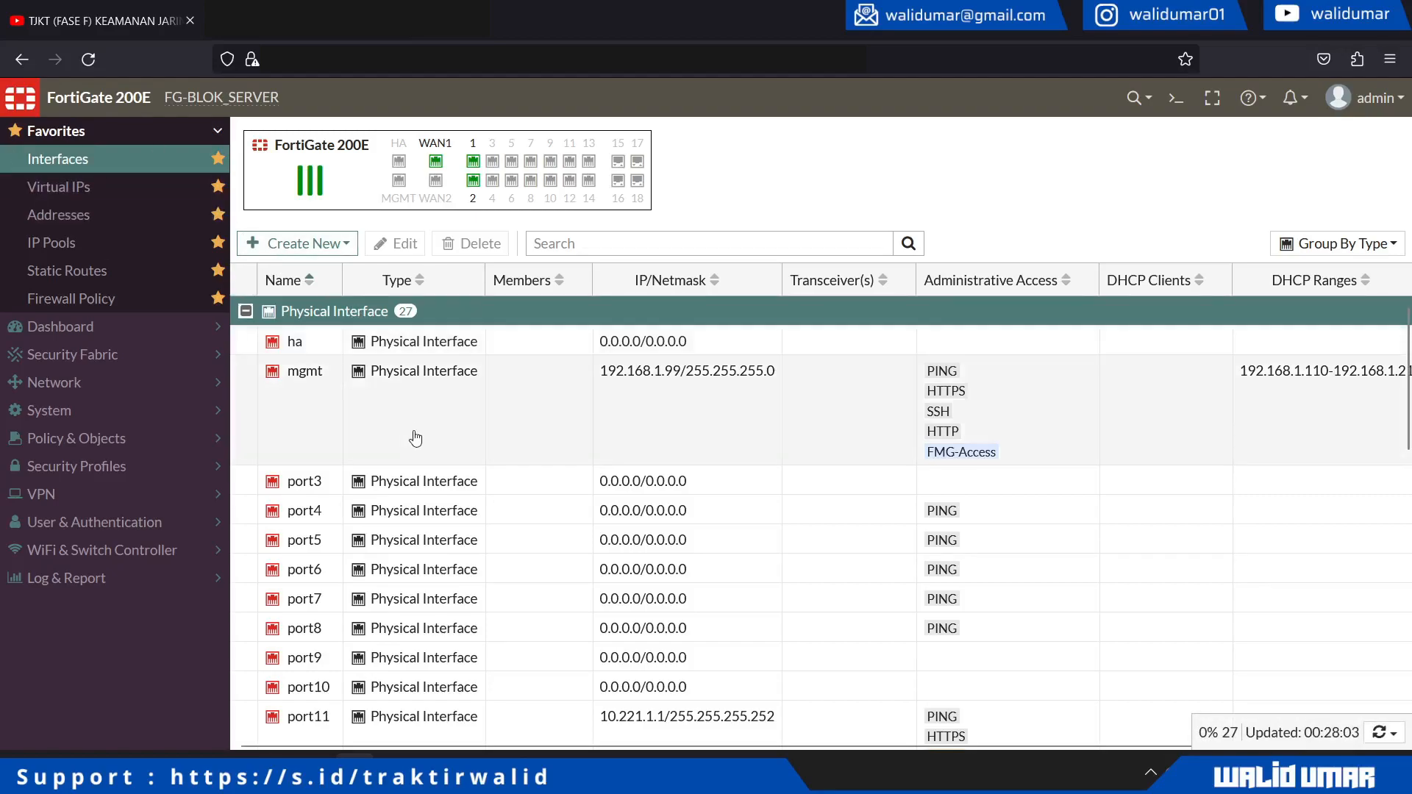
- Check the individual port details on the FortiGate 200E faceplate graphic
{"action": "scroll", "coordinate": [378, 480], "scroll_direction": "down", "scroll_amount": 10}
{"action": "scroll", "coordinate": [381, 487], "scroll_direction": "up", "scroll_amount": 5}
{"action": "scroll", "coordinate": [380, 487], "scroll_direction": "up", "scroll_amount": 5}
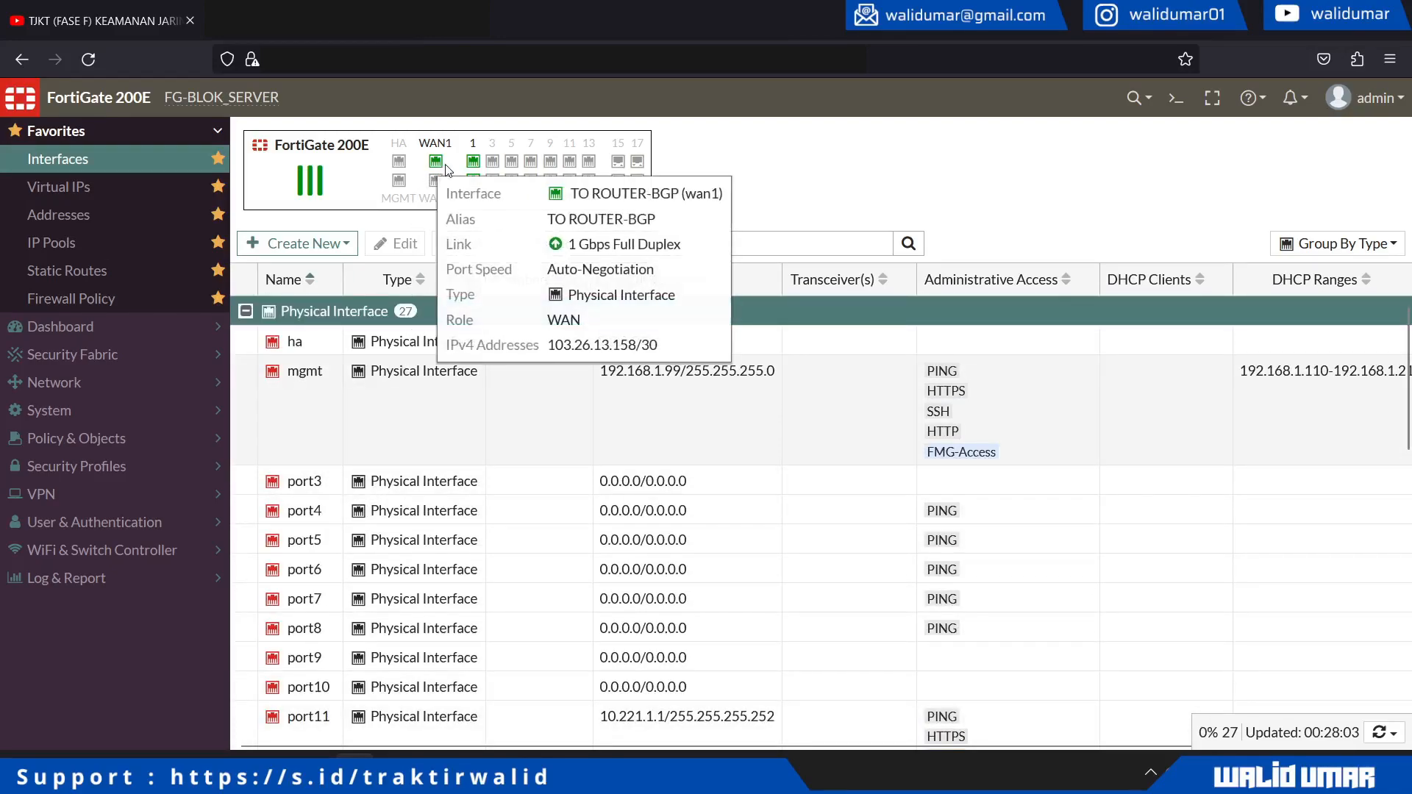
{"action": "mouse_move", "coordinate": [250, 97]}
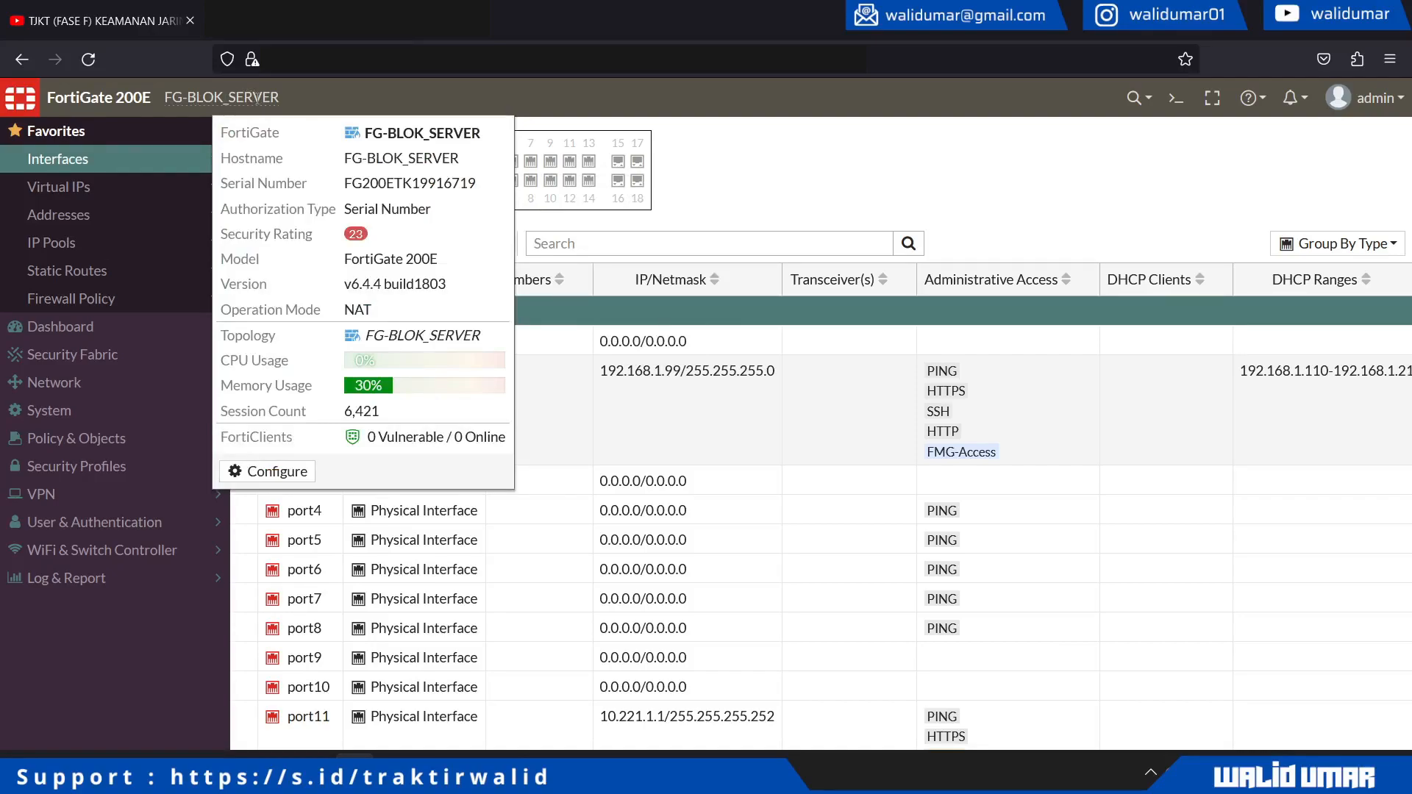
{"action": "mouse_move", "coordinate": [620, 195]}
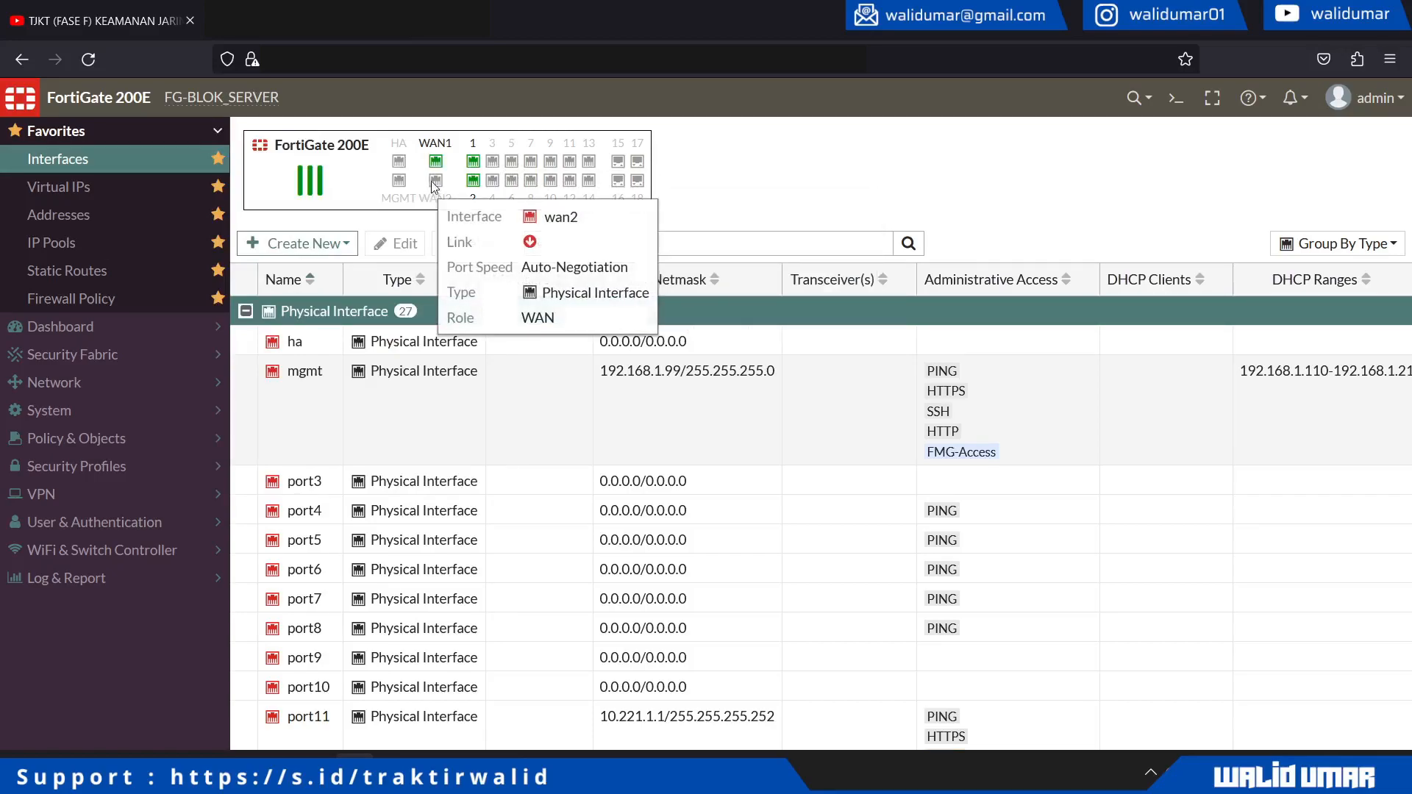
{"action": "mouse_move", "coordinate": [437, 175]}
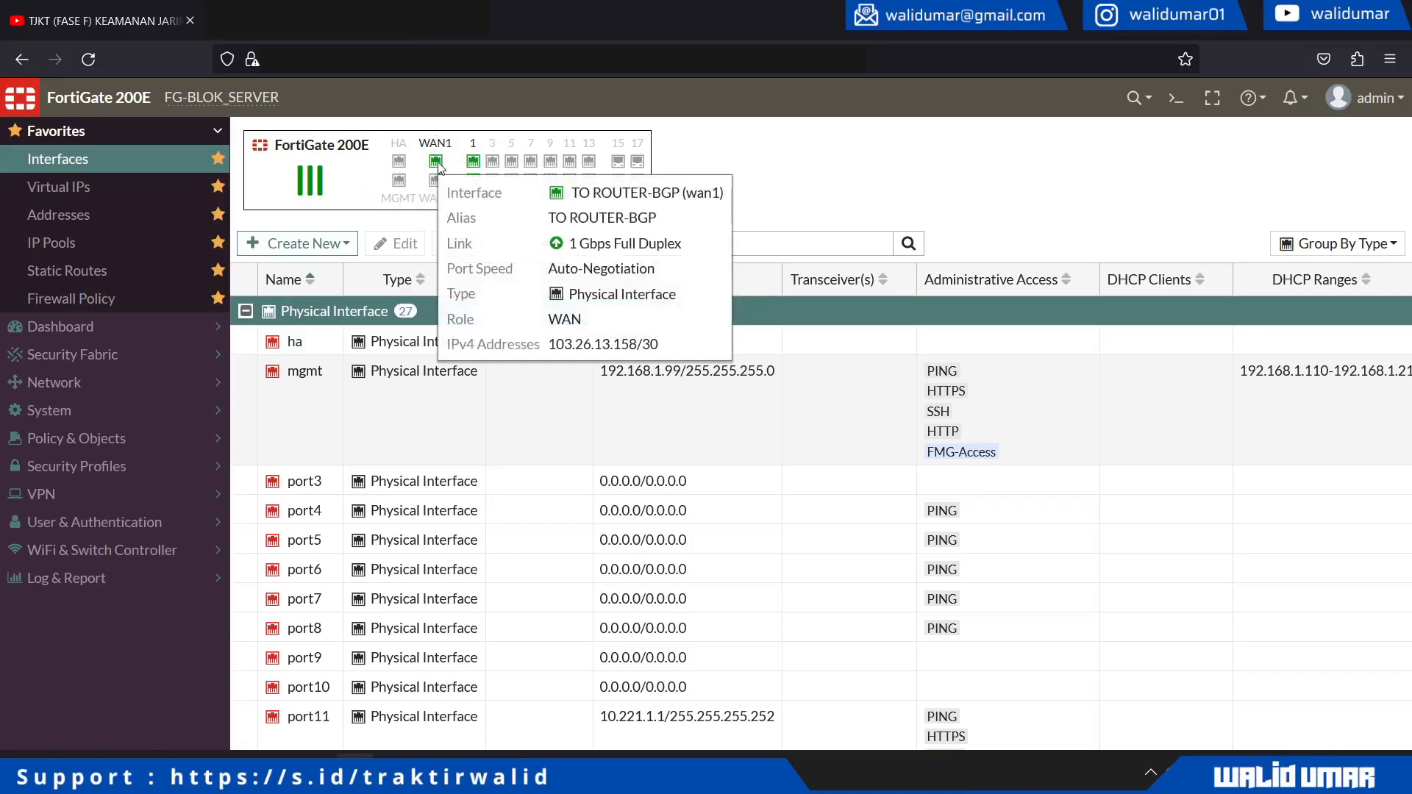
{"action": "mouse_move", "coordinate": [480, 168]}
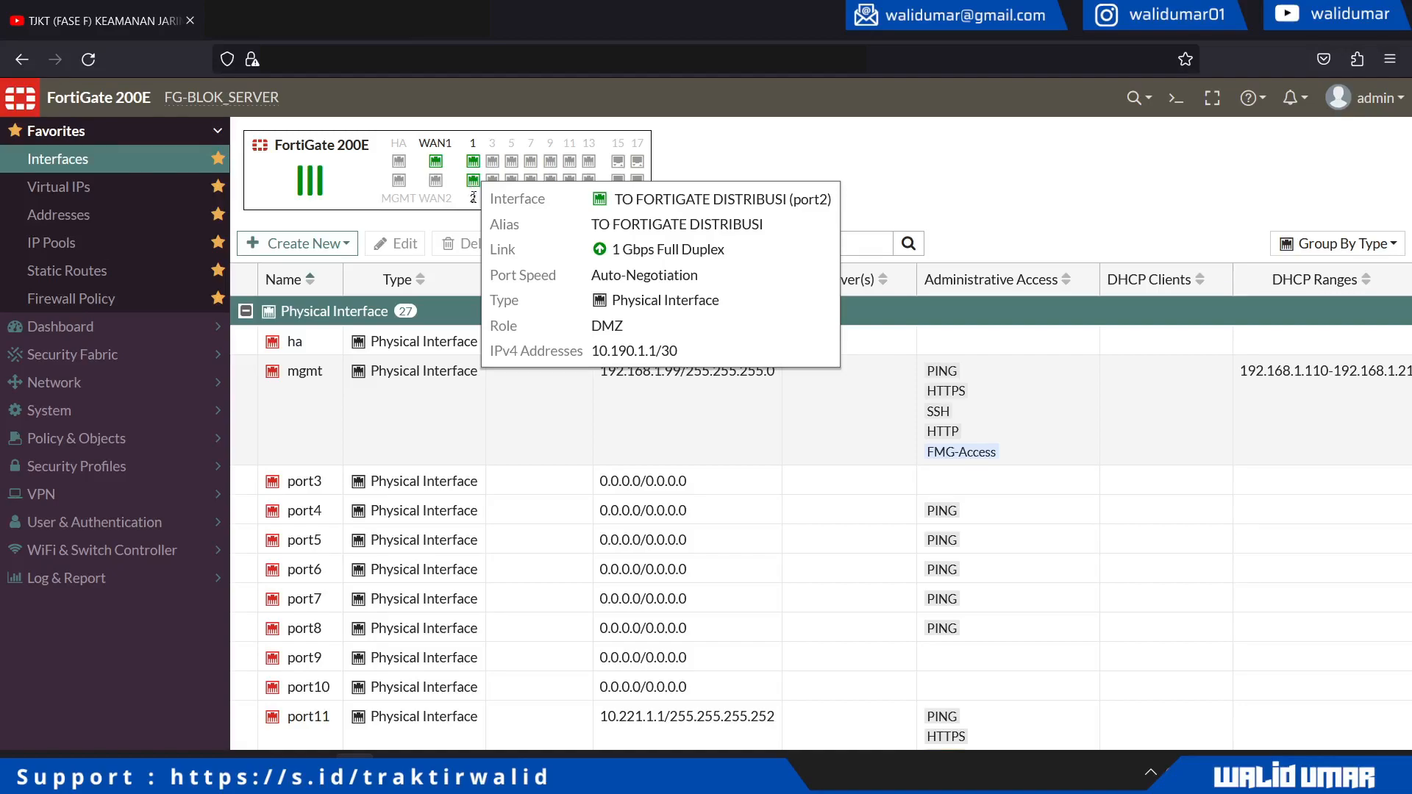
- Expand TO SERVER FARM (port1) to review its VLANs, then collapse the Physical Interface group
{"action": "scroll", "coordinate": [483, 473], "scroll_direction": "down", "scroll_amount": 5}
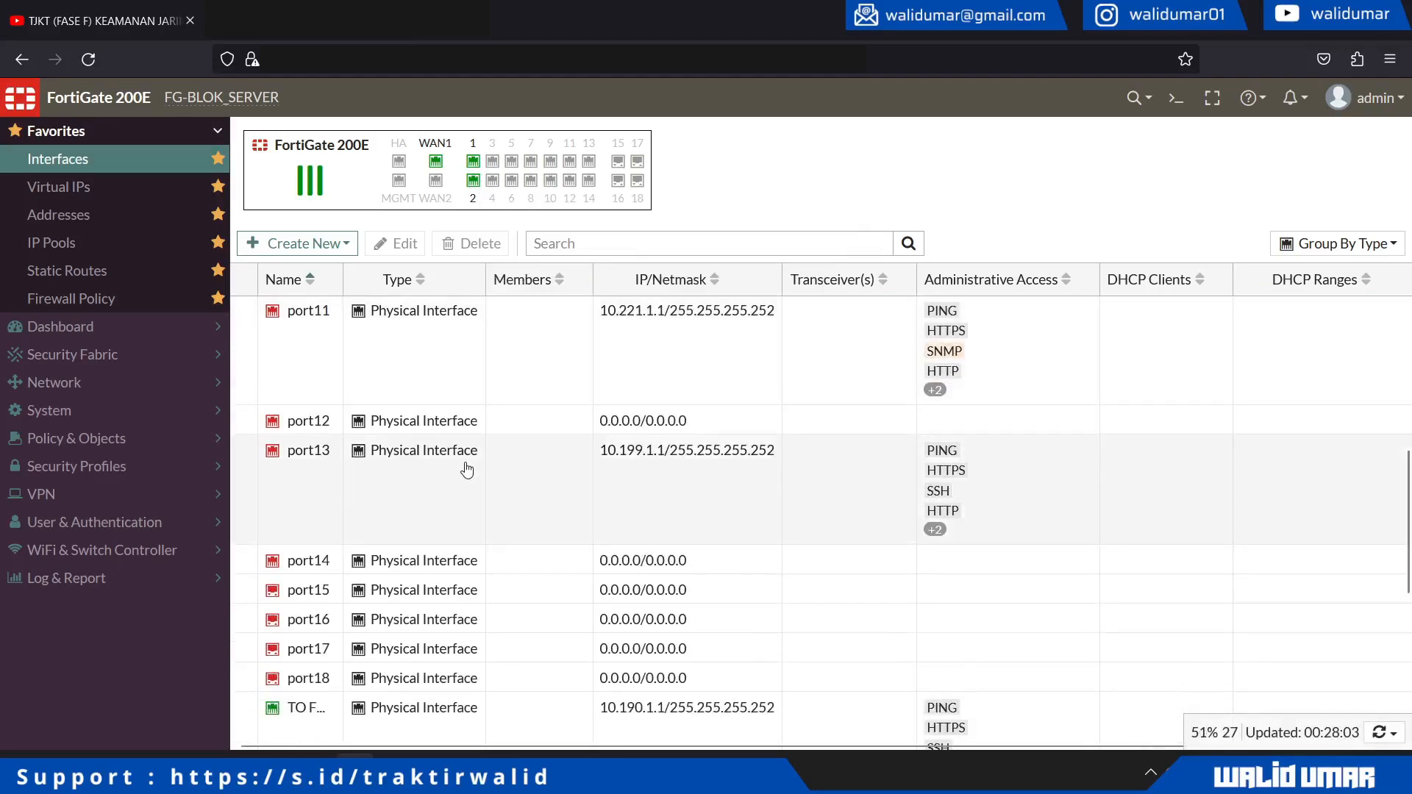
{"action": "scroll", "coordinate": [466, 469], "scroll_direction": "down", "scroll_amount": 5}
{"action": "left_click", "coordinate": [244, 544]}
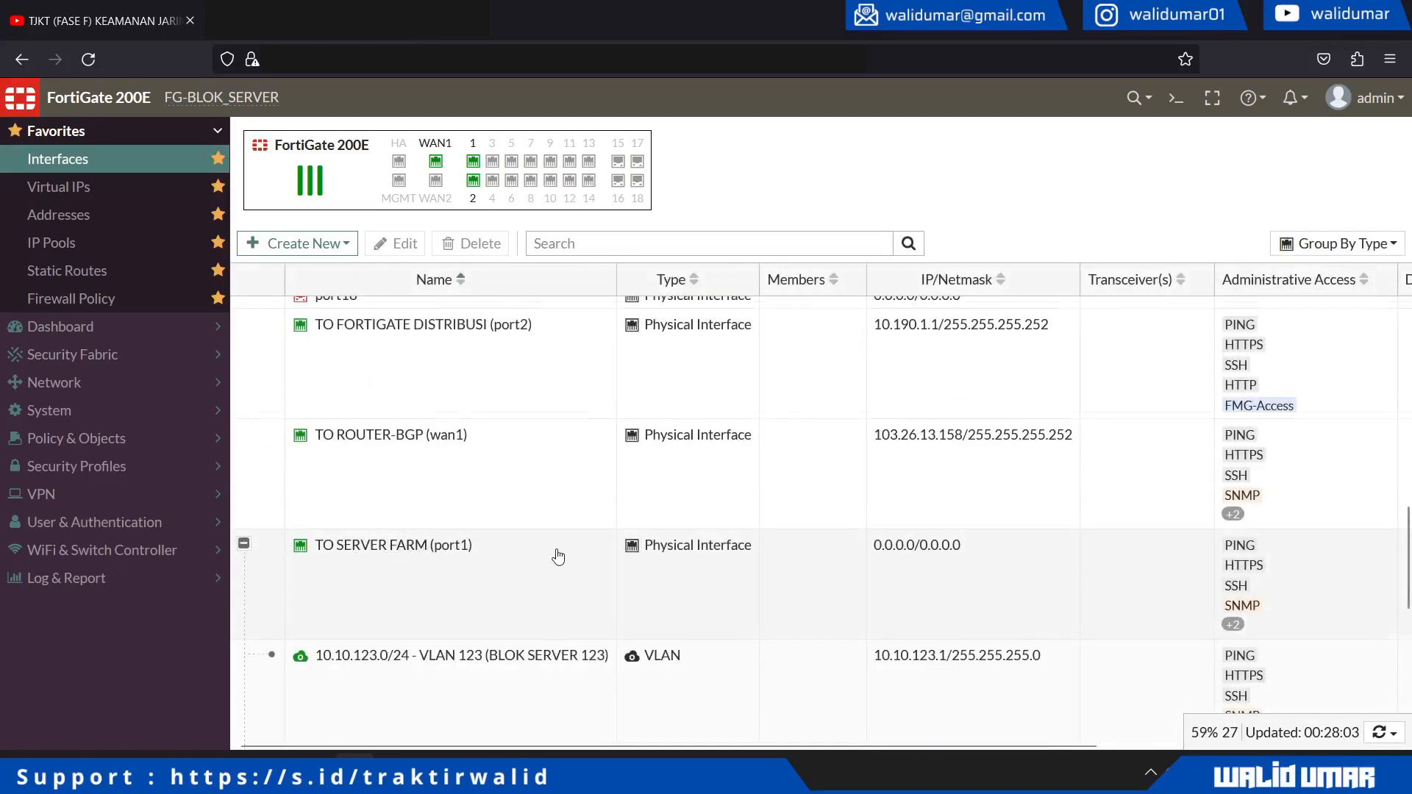
{"action": "scroll", "coordinate": [558, 557], "scroll_direction": "down", "scroll_amount": 5}
{"action": "scroll", "coordinate": [559, 557], "scroll_direction": "up", "scroll_amount": 3}
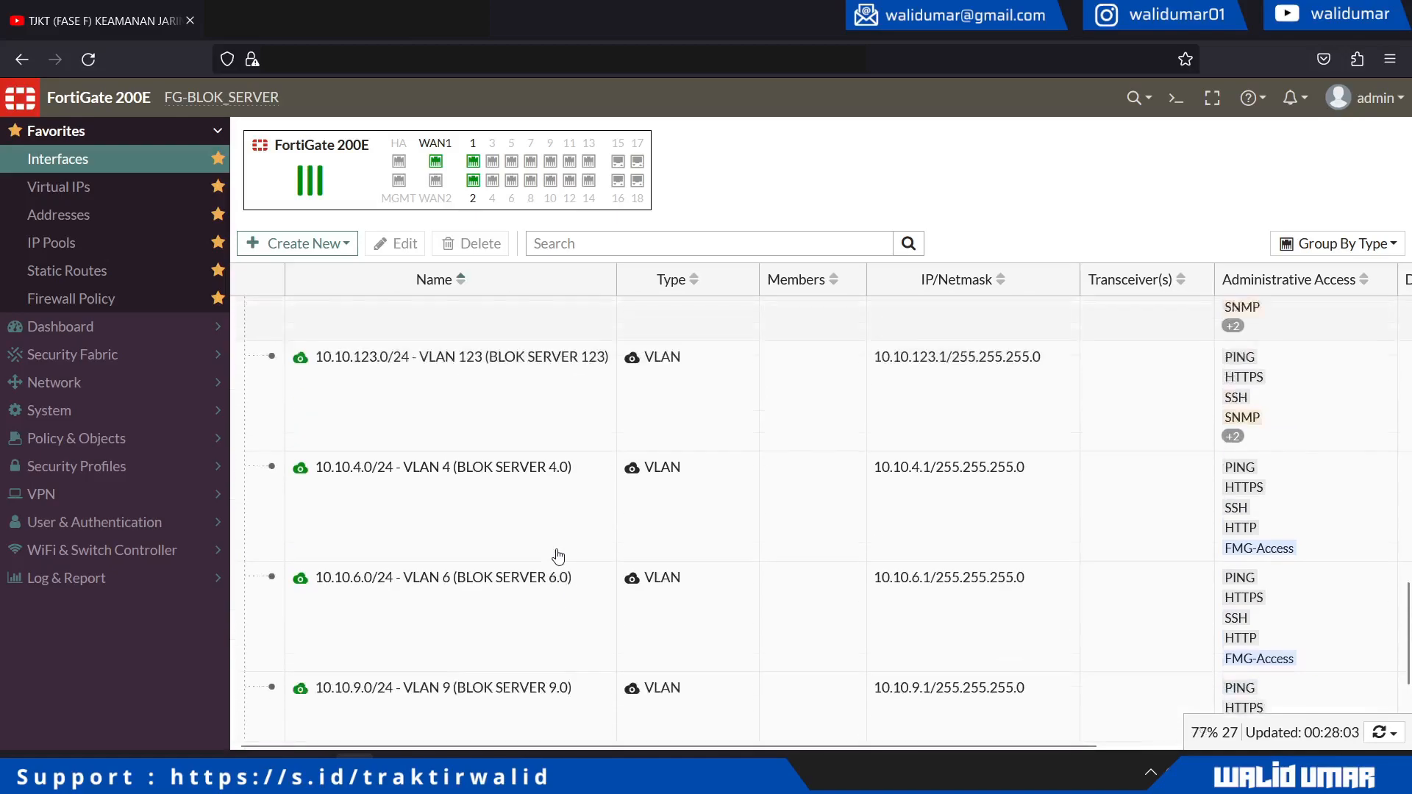
{"action": "mouse_move", "coordinate": [311, 394]}
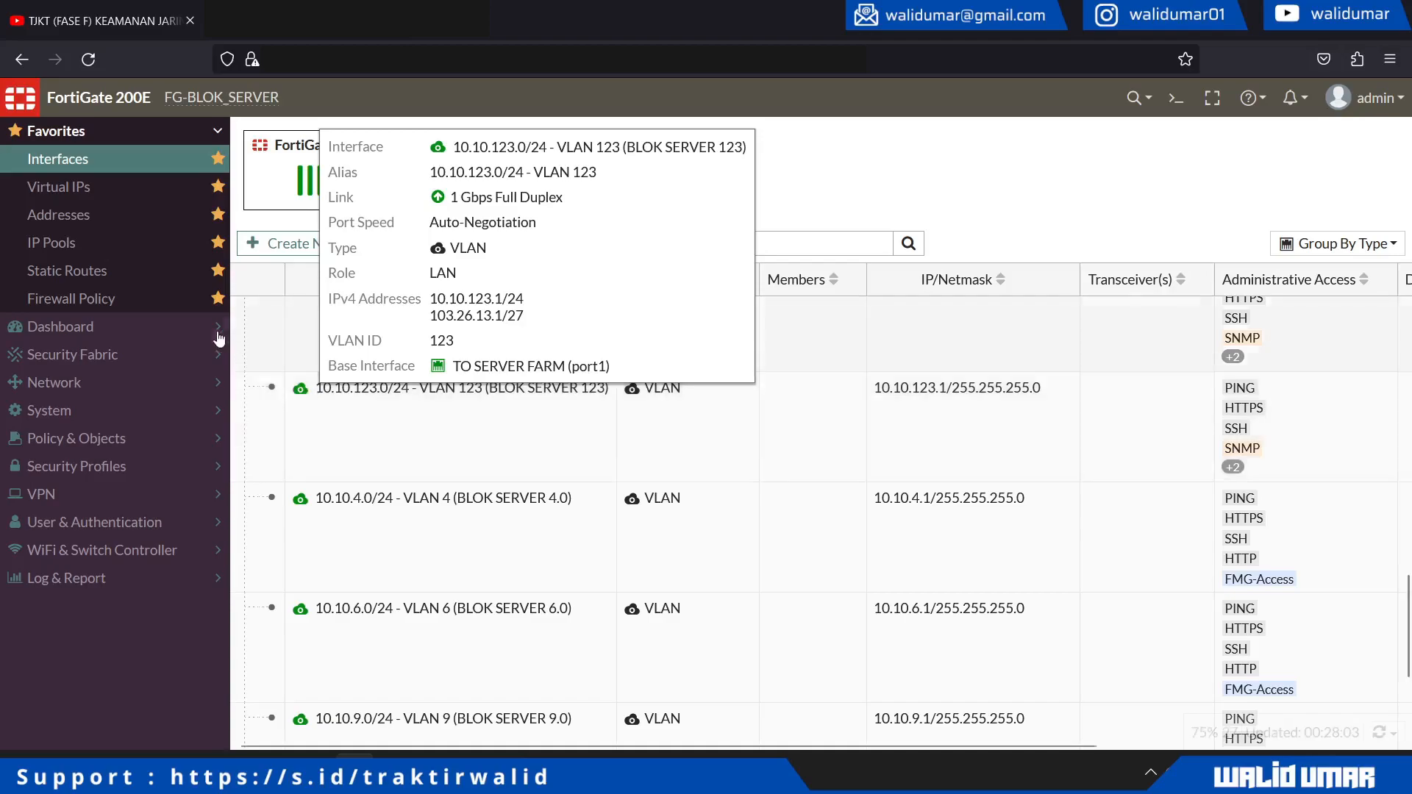
{"action": "scroll", "coordinate": [437, 404], "scroll_direction": "up", "scroll_amount": 4}
{"action": "scroll", "coordinate": [438, 404], "scroll_direction": "up", "scroll_amount": 5}
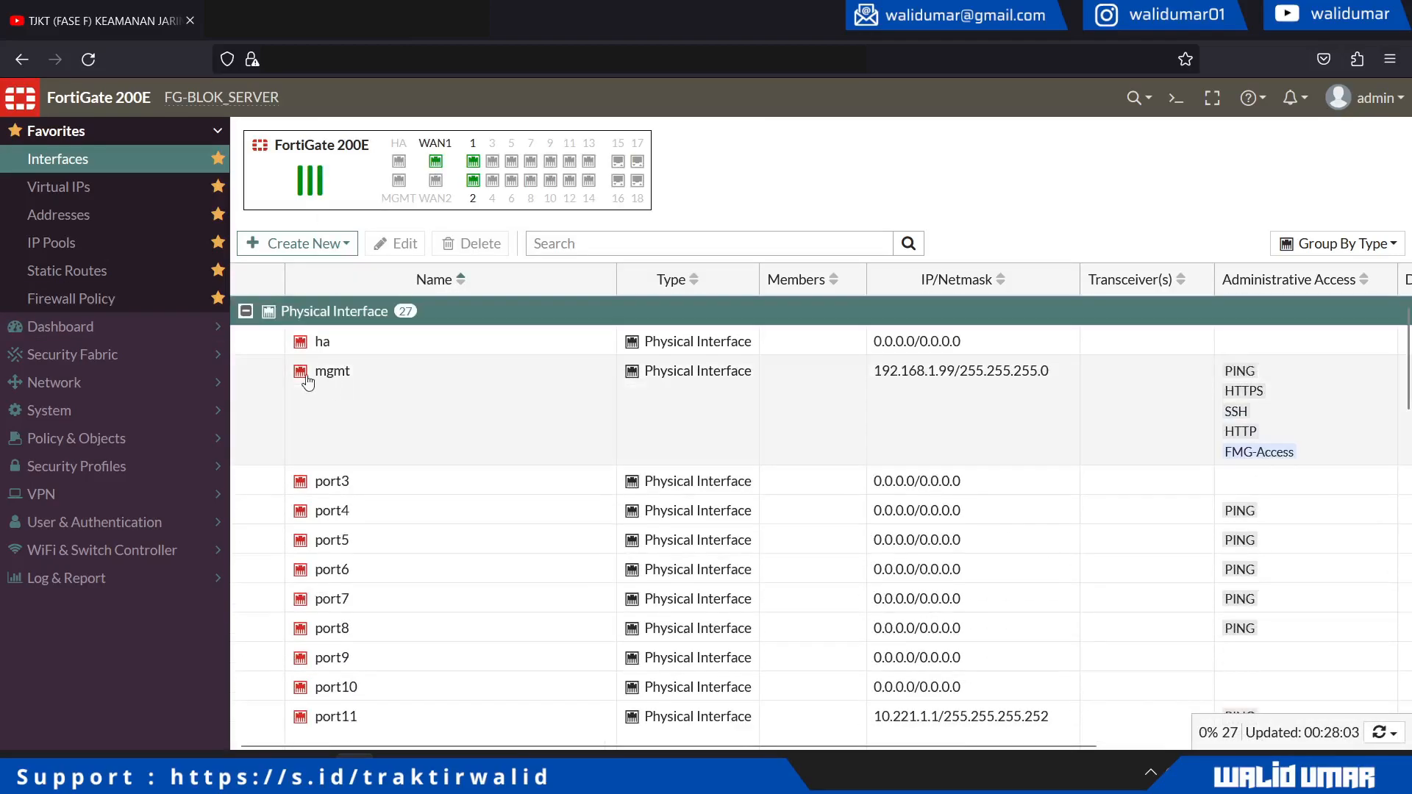
{"action": "left_click", "coordinate": [245, 311]}
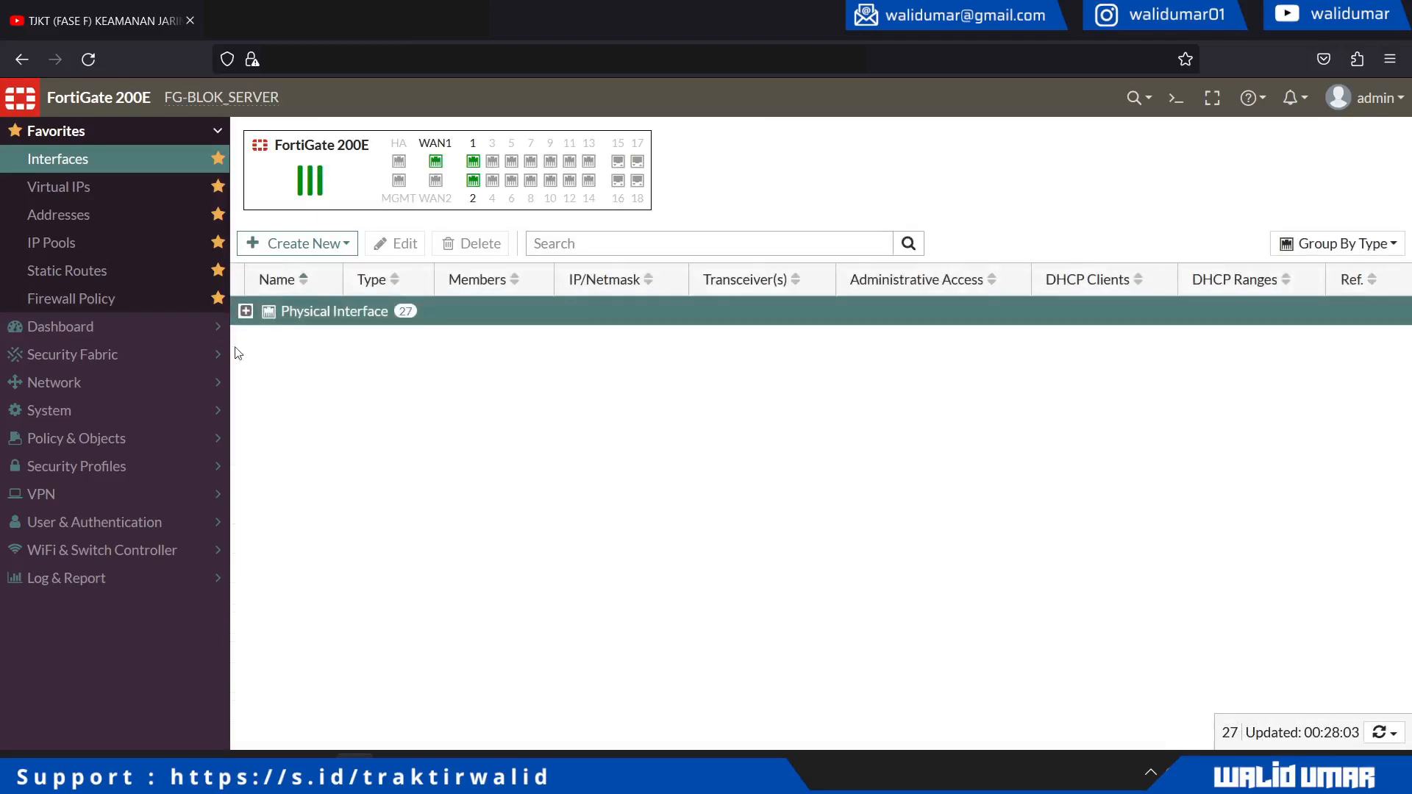
- Browse the Firewall Policy and Static Routes lists, then start a new firewall policy
{"action": "left_click", "coordinate": [78, 308]}
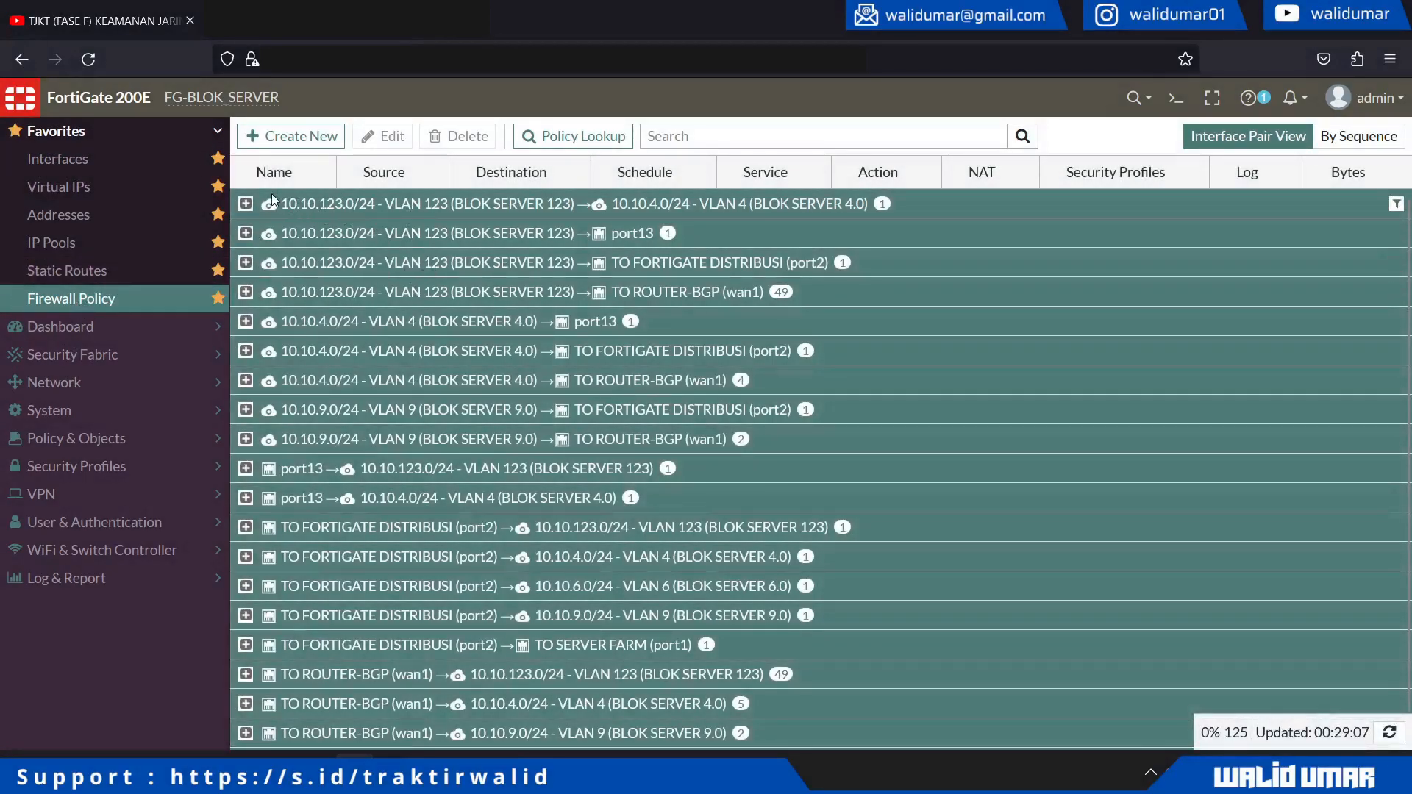
{"action": "left_click", "coordinate": [117, 272]}
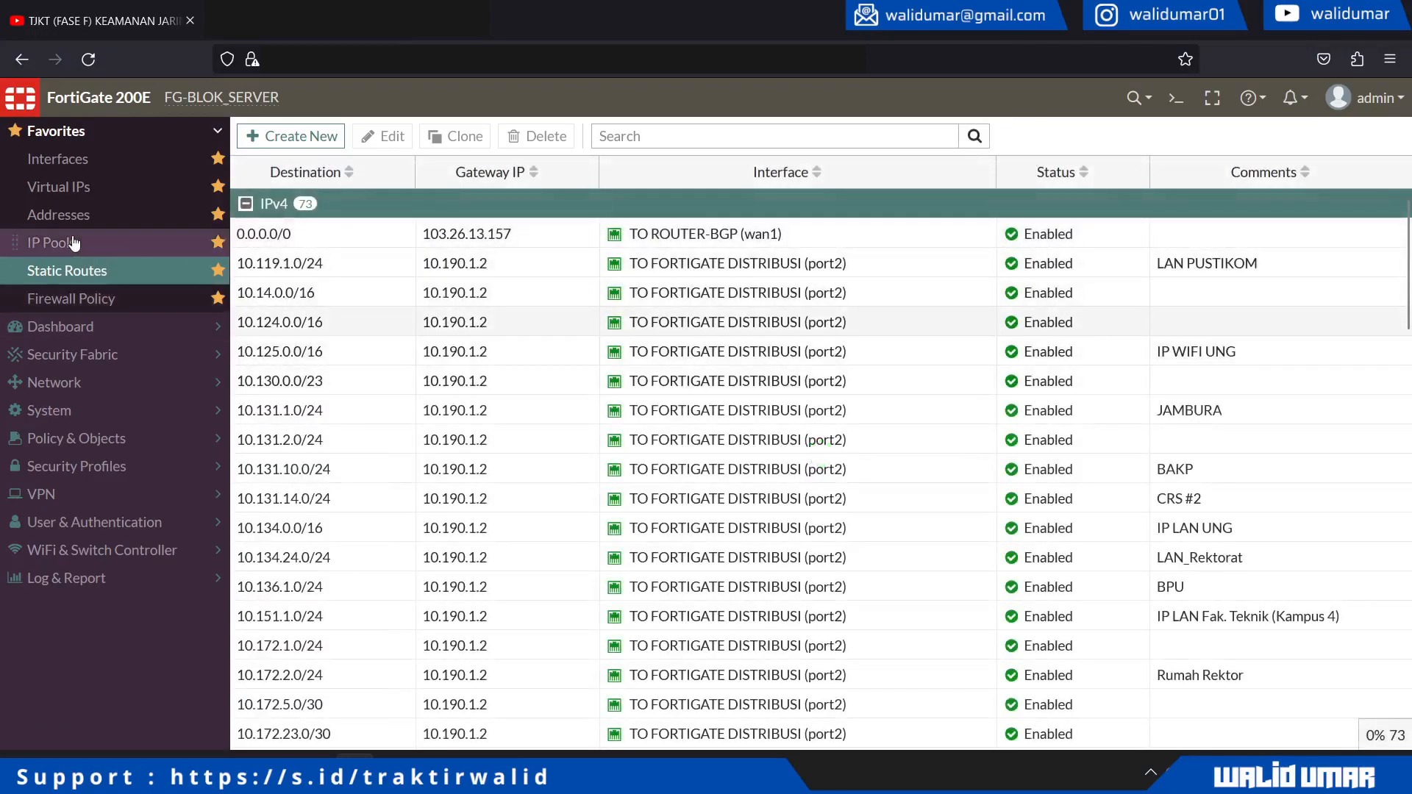
{"action": "left_click", "coordinate": [91, 302]}
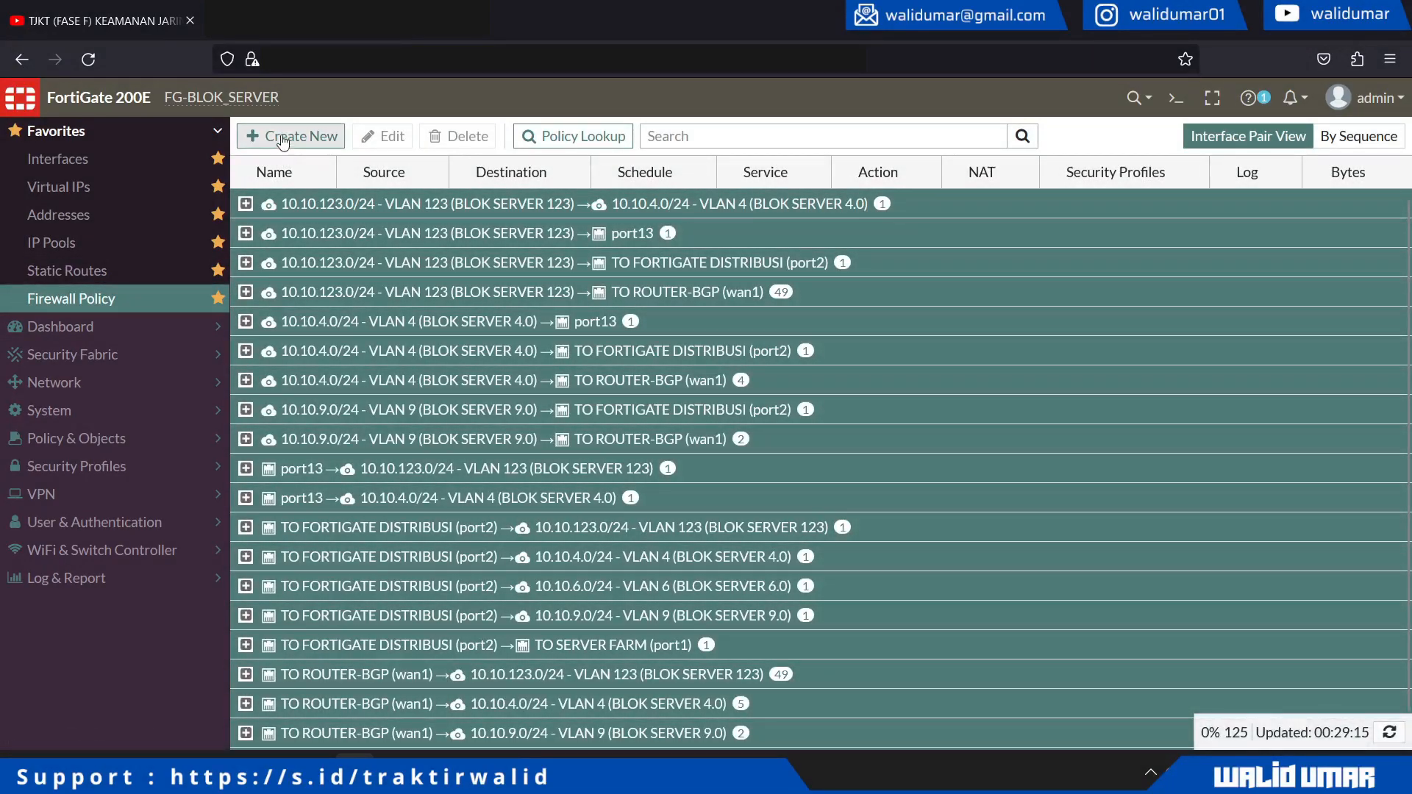
{"action": "left_click", "coordinate": [283, 139]}
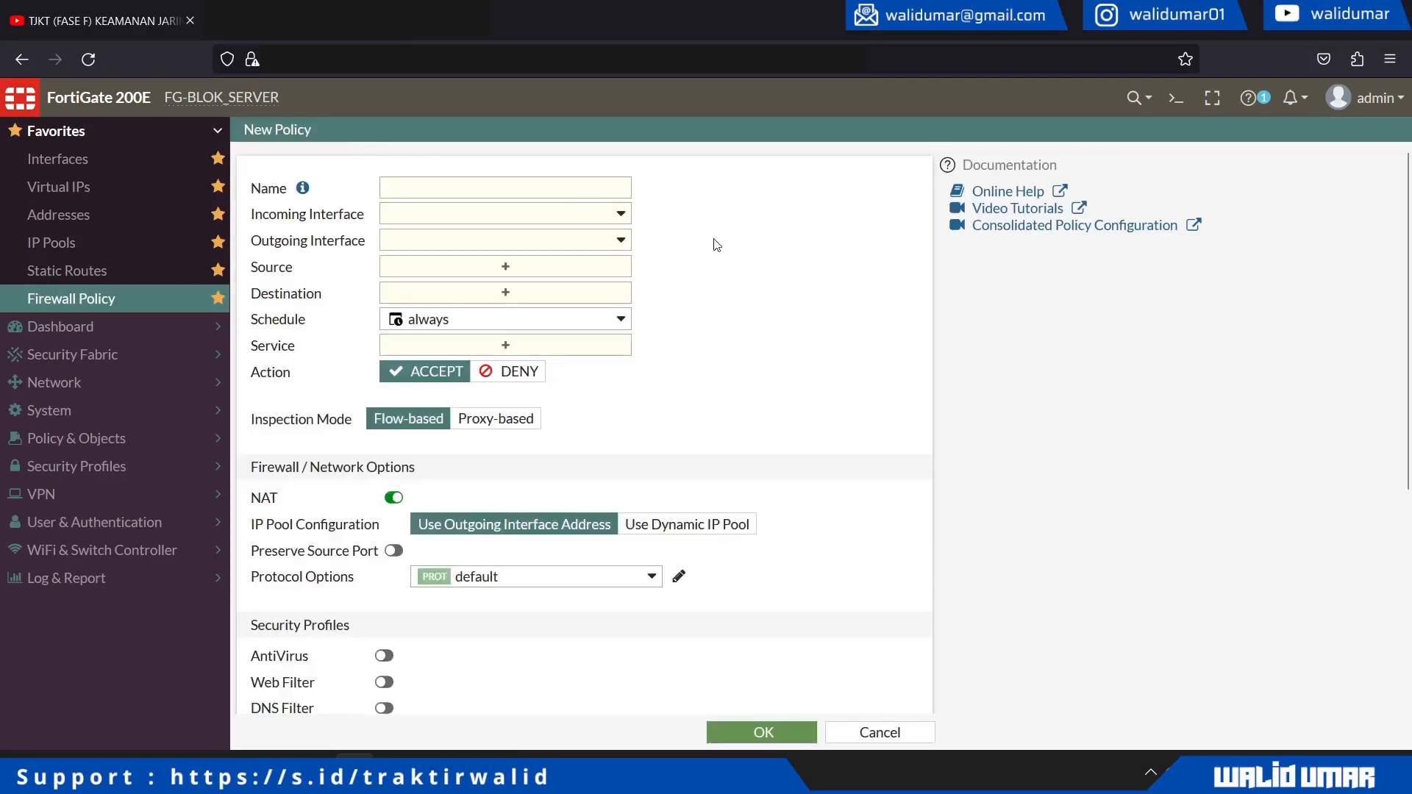
{"action": "left_click", "coordinate": [500, 222]}
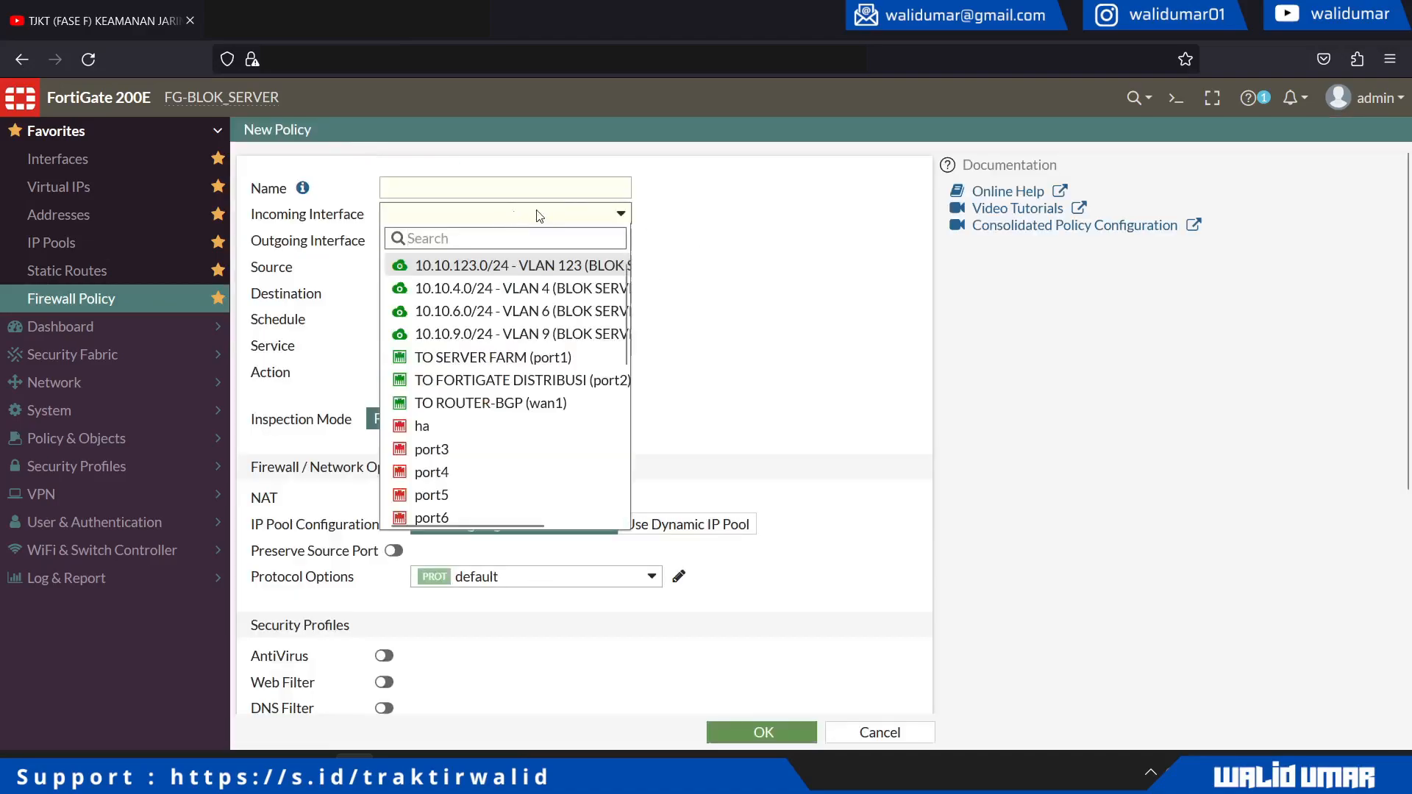
{"action": "left_click", "coordinate": [673, 219]}
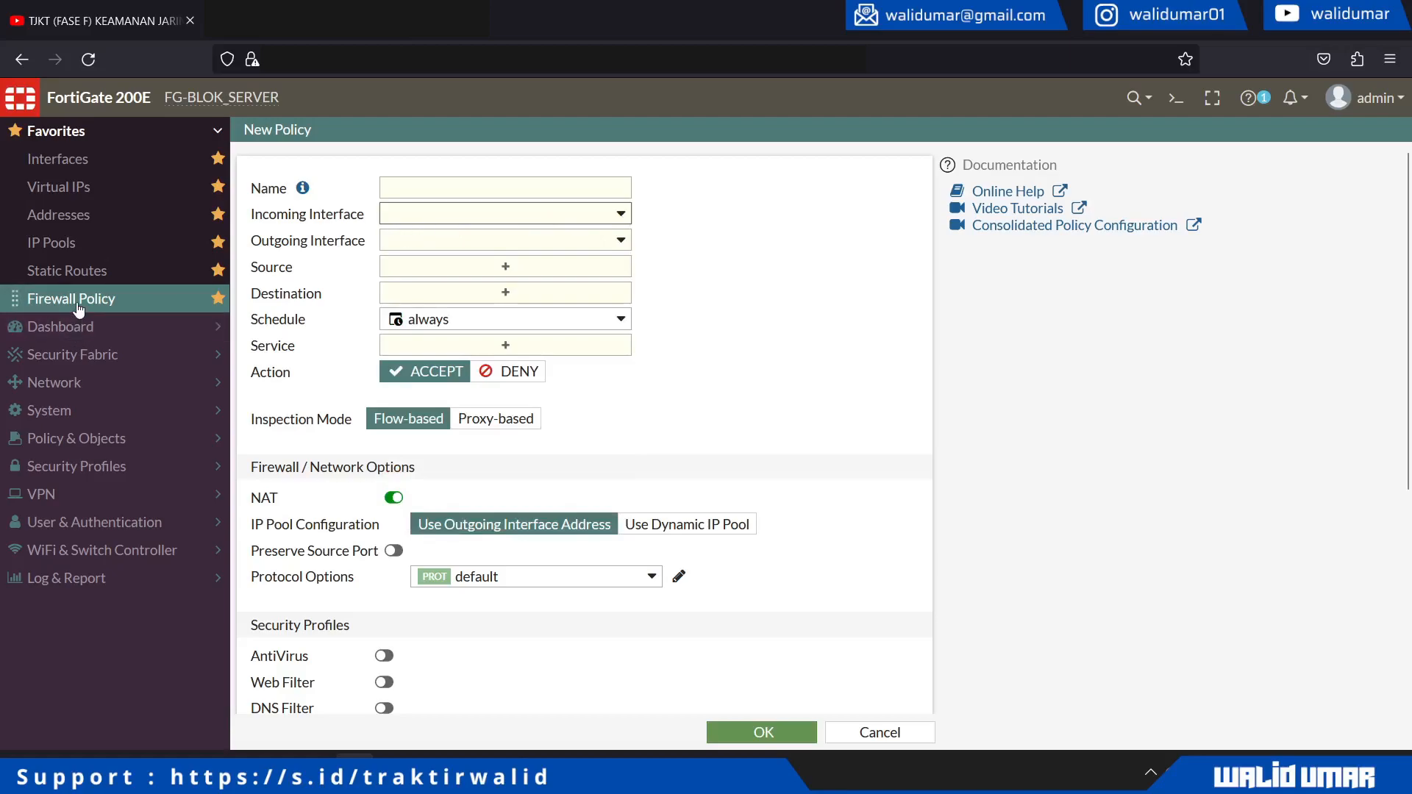
{"action": "left_click", "coordinate": [437, 216]}
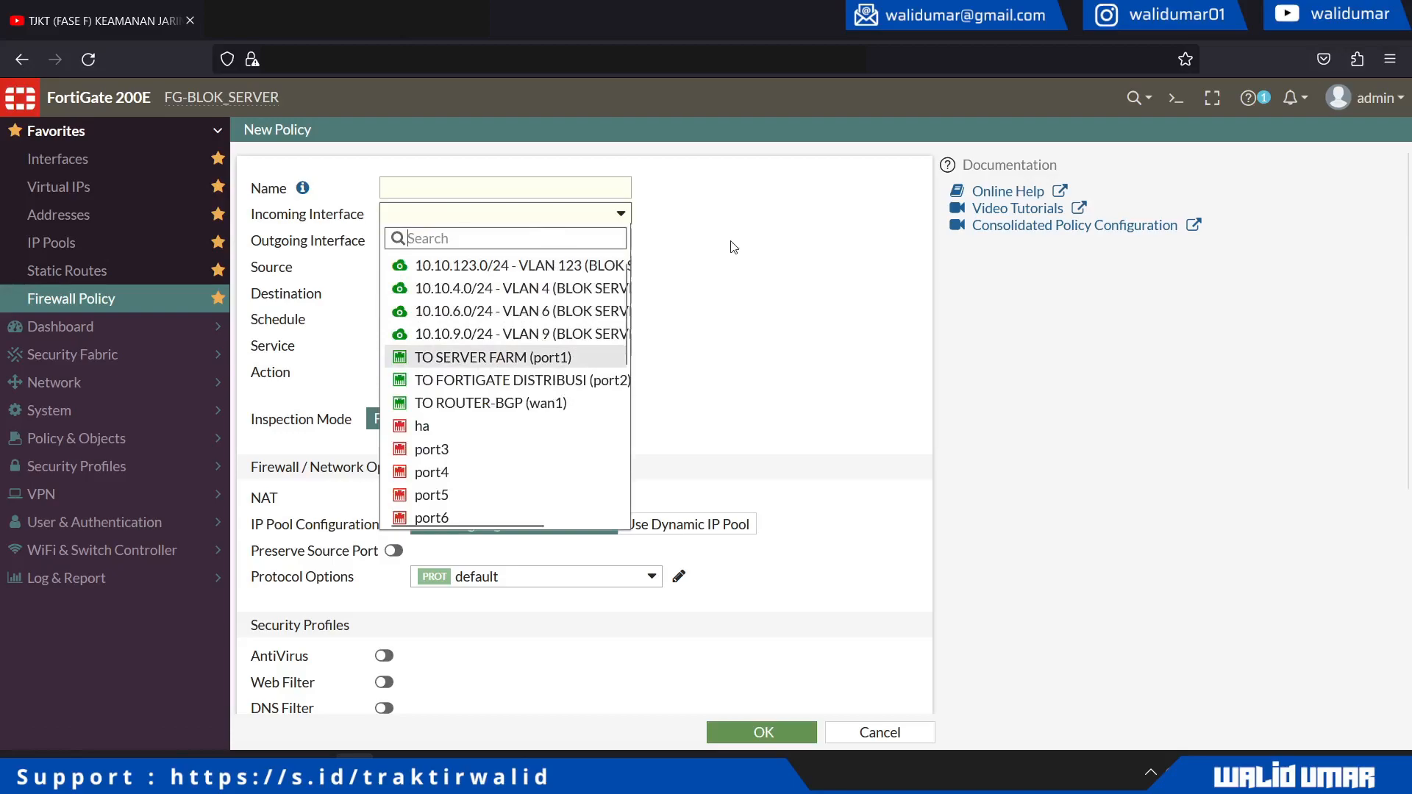
{"action": "left_click", "coordinate": [722, 250]}
{"action": "left_click", "coordinate": [533, 245]}
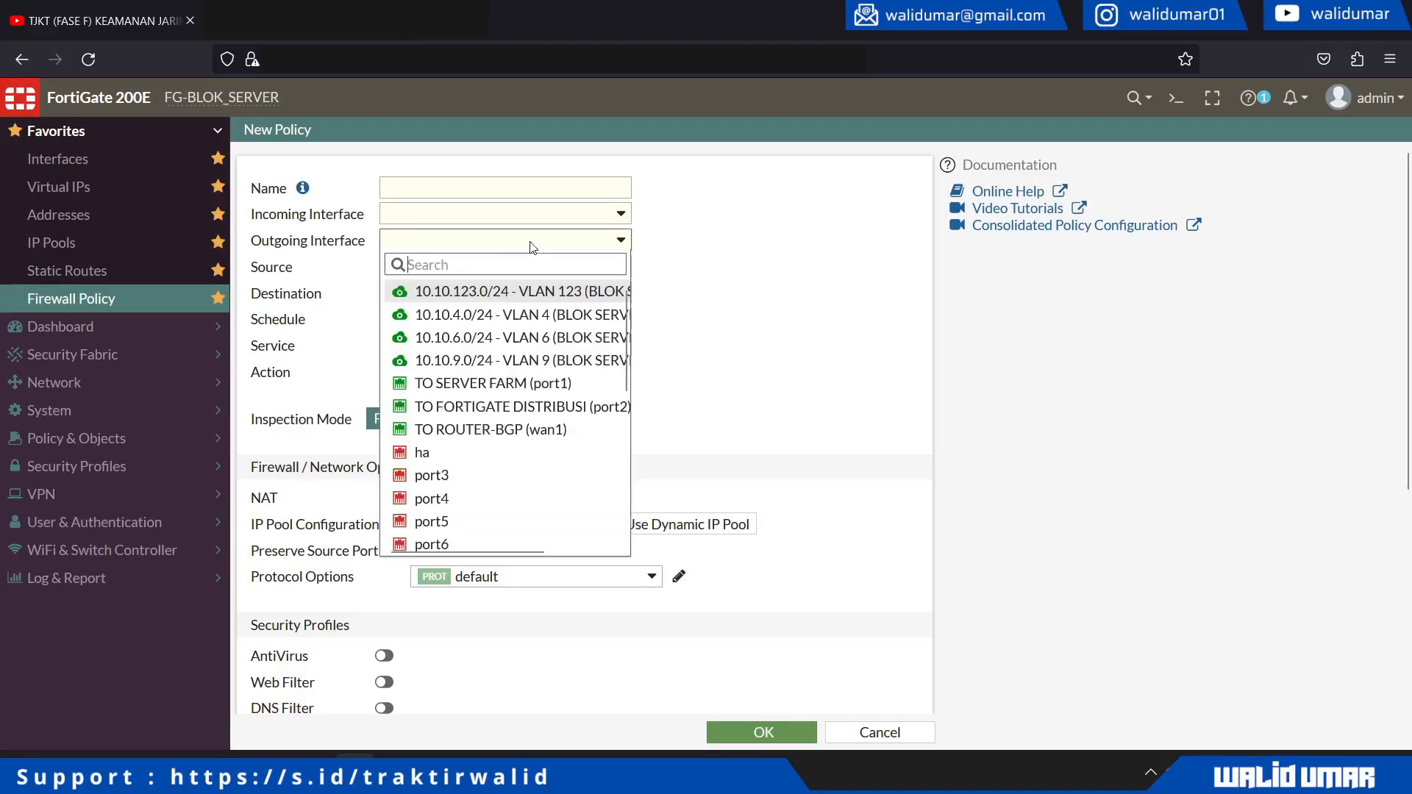
{"action": "left_click", "coordinate": [276, 222]}
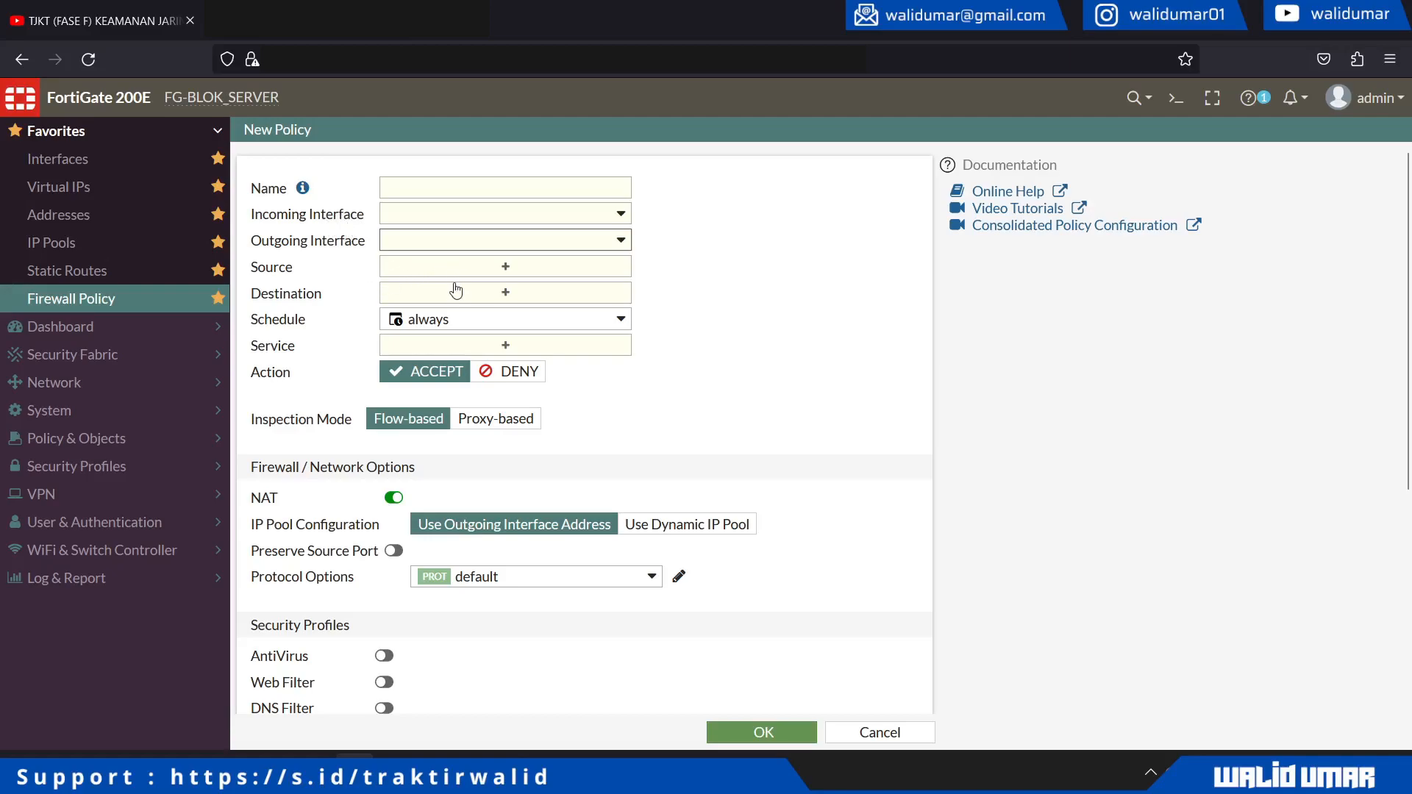
{"action": "left_click", "coordinate": [427, 267]}
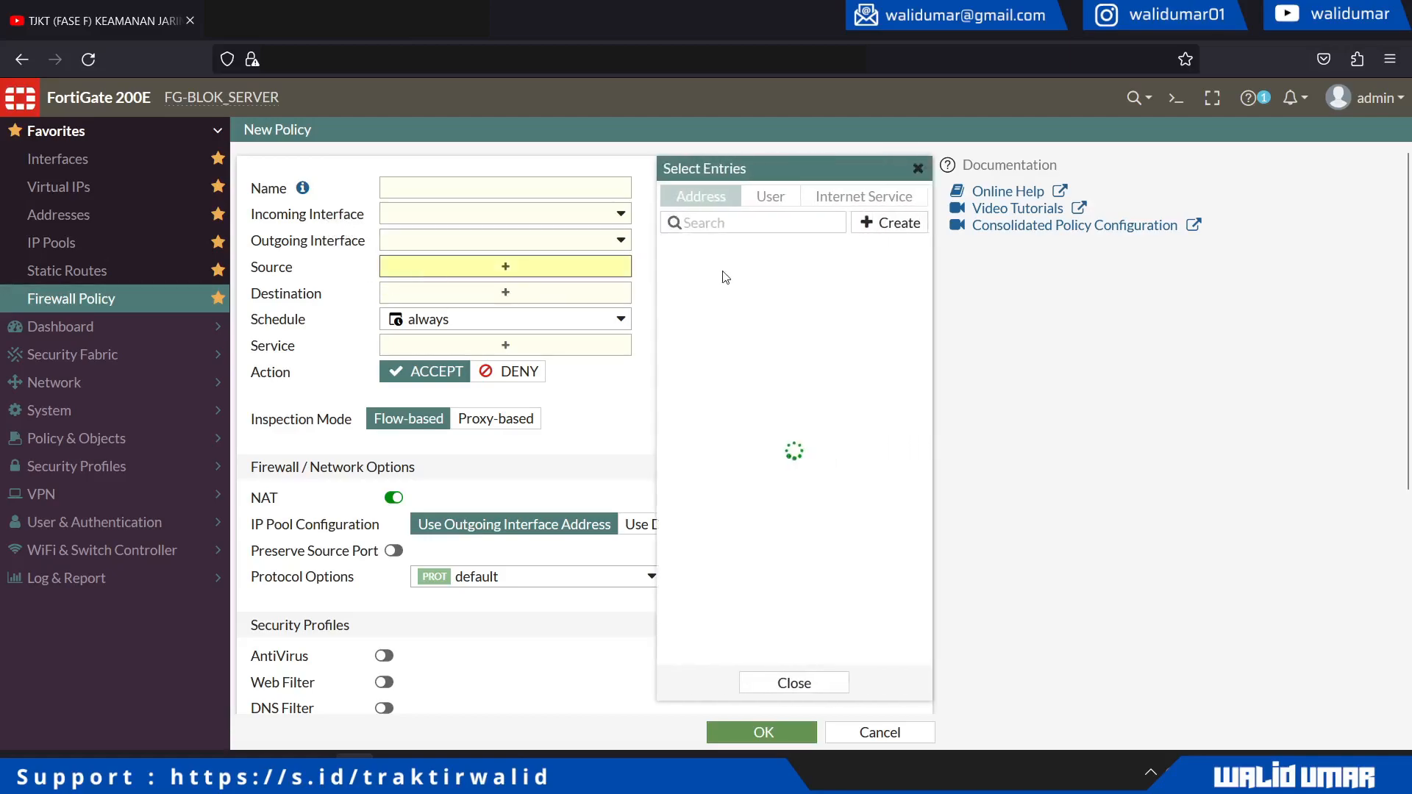
{"action": "left_click", "coordinate": [918, 168]}
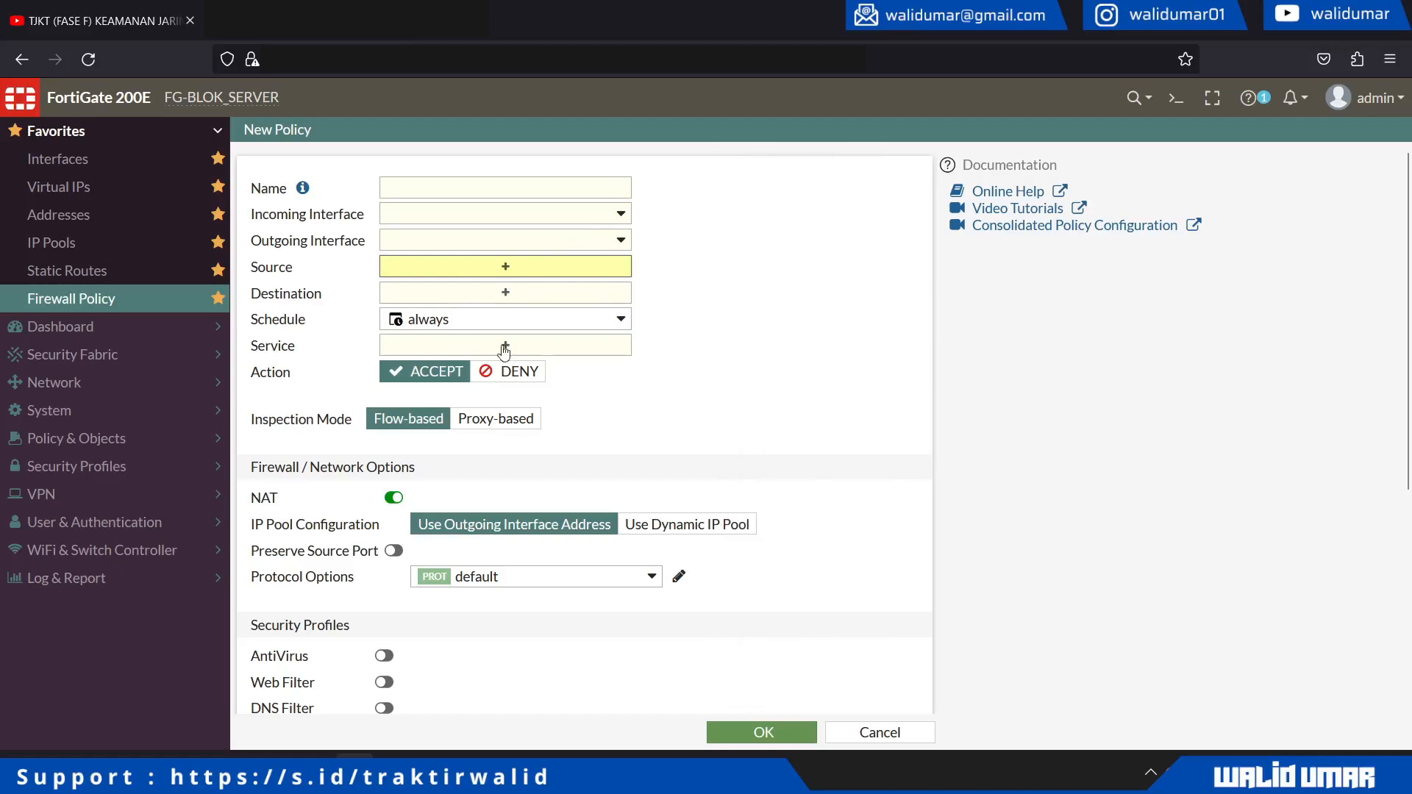
{"action": "scroll", "coordinate": [670, 362], "scroll_direction": "down", "scroll_amount": 3}
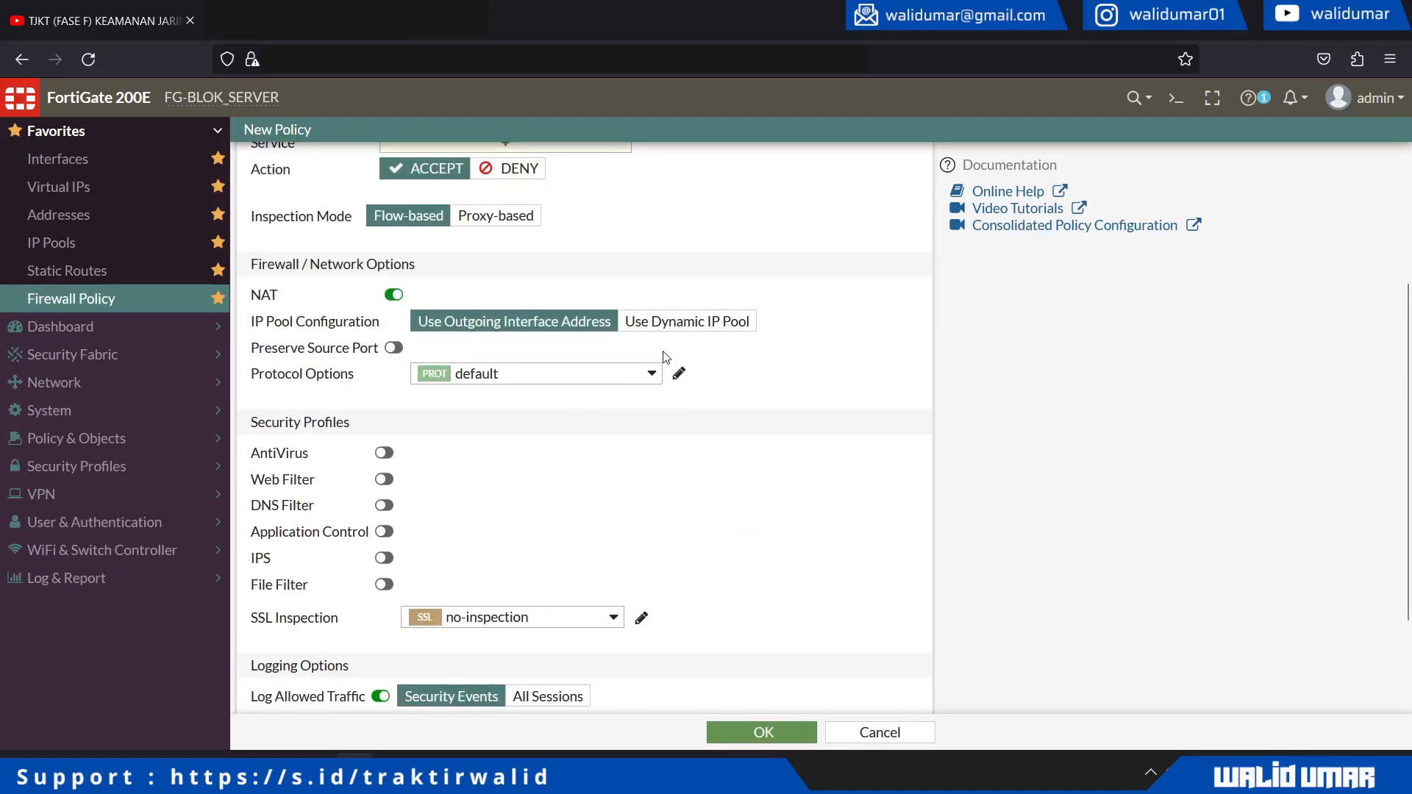
{"action": "scroll", "coordinate": [666, 357], "scroll_direction": "down", "scroll_amount": 2}
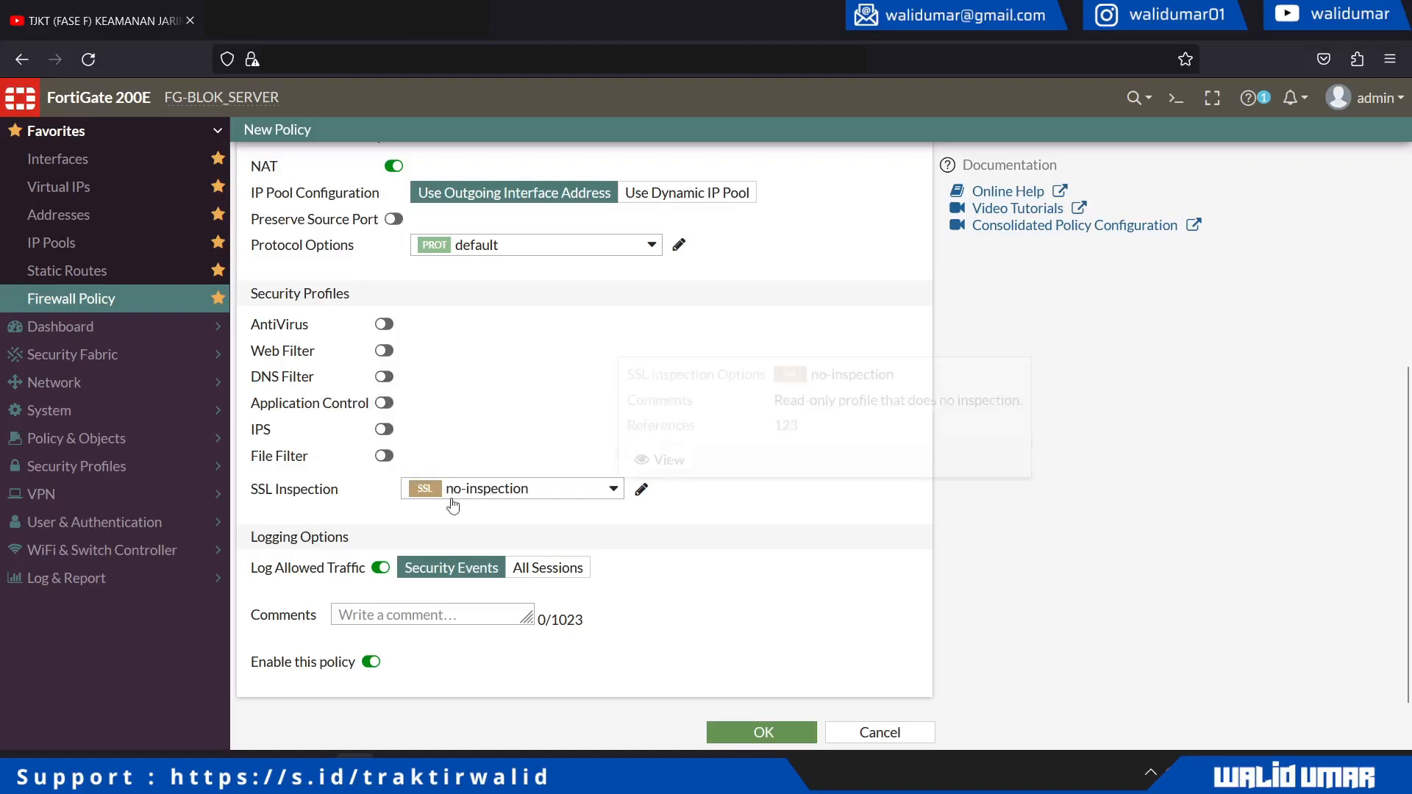
- Open the Status dashboard and scroll through its widgets
{"action": "left_click", "coordinate": [96, 334]}
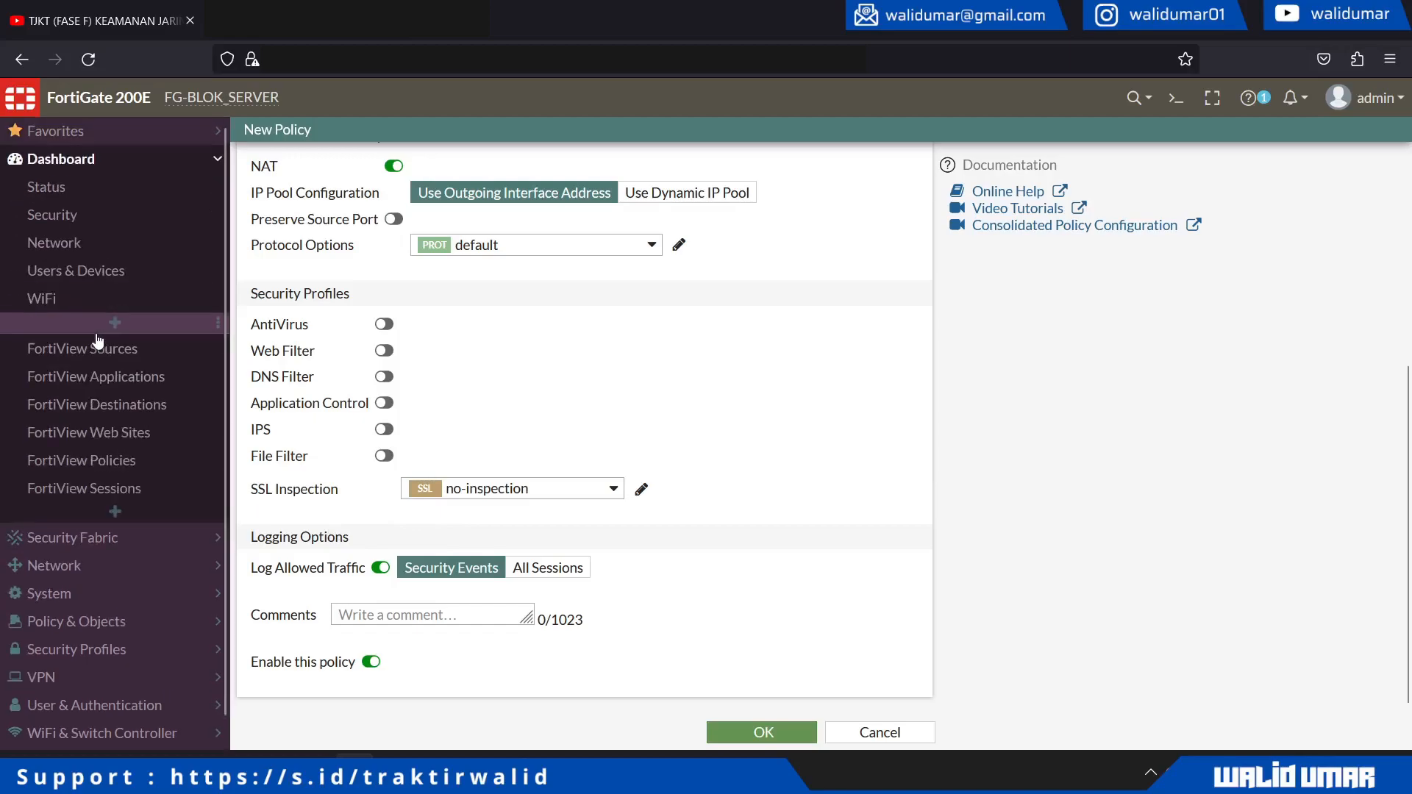
{"action": "left_click", "coordinate": [77, 193]}
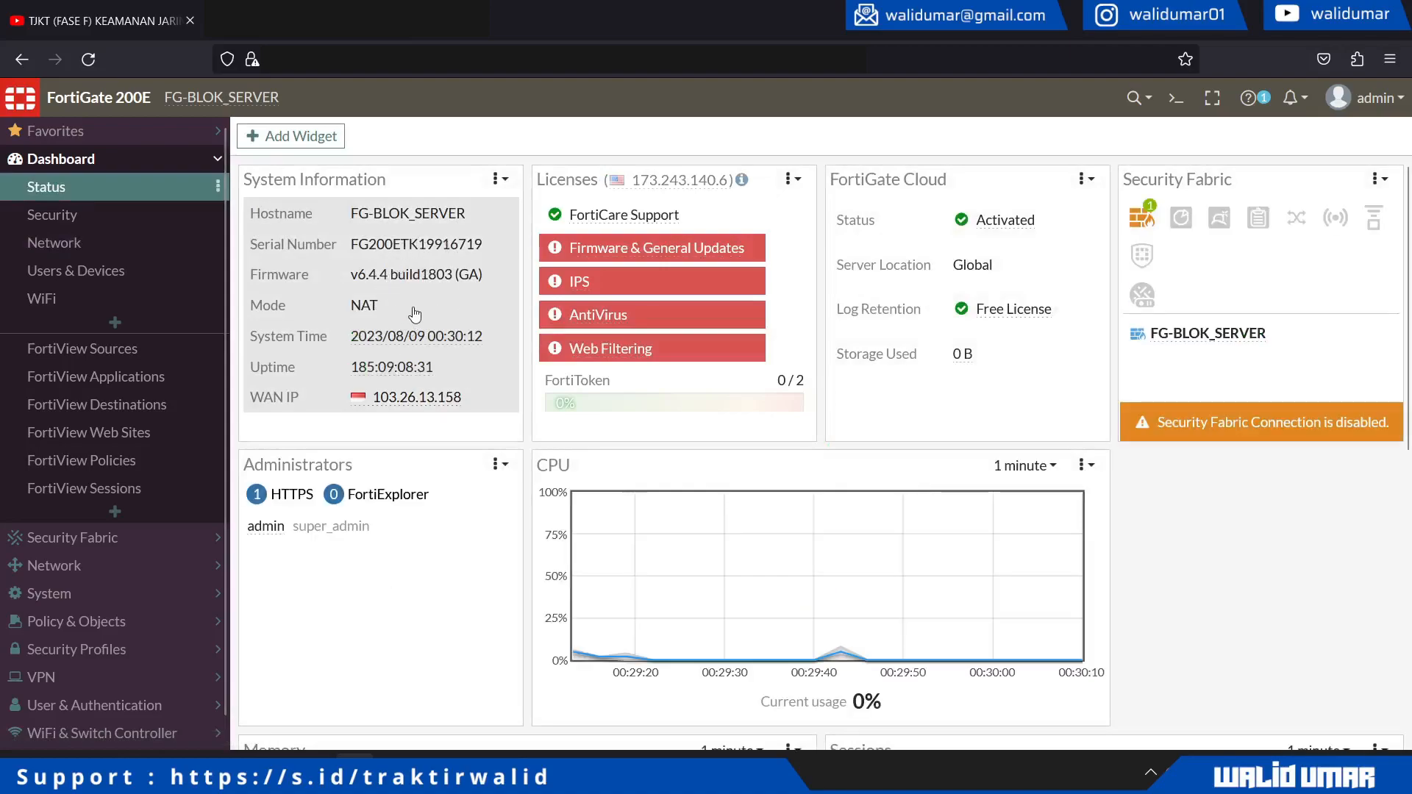
{"action": "scroll", "coordinate": [687, 435], "scroll_direction": "down", "scroll_amount": 5}
{"action": "scroll", "coordinate": [663, 338], "scroll_direction": "up", "scroll_amount": 3}
{"action": "scroll", "coordinate": [520, 457], "scroll_direction": "down", "scroll_amount": 3}
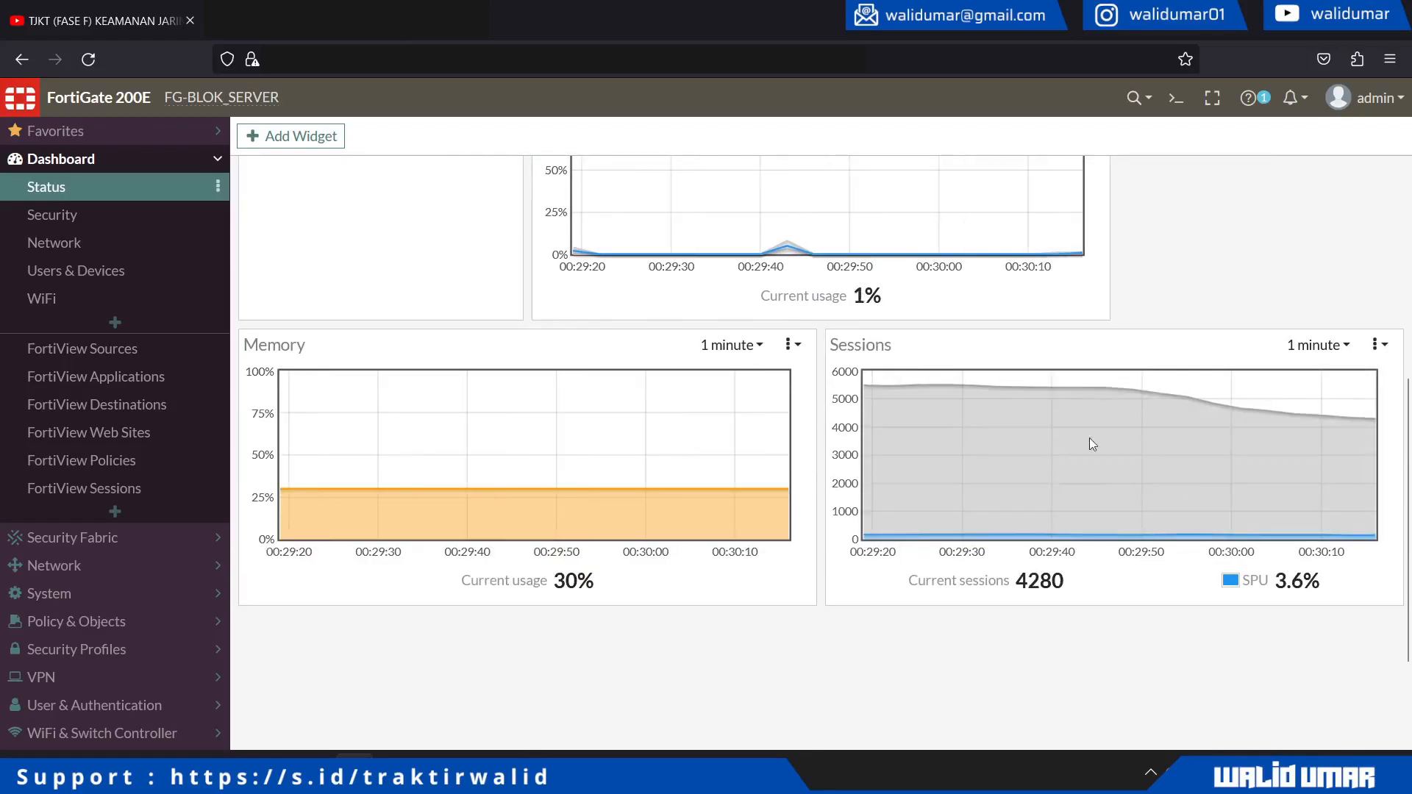
- View the Security dashboard, then the Network dashboard with its Routing, DHCP, SD-WAN and IPsec widgets
{"action": "left_click", "coordinate": [64, 227]}
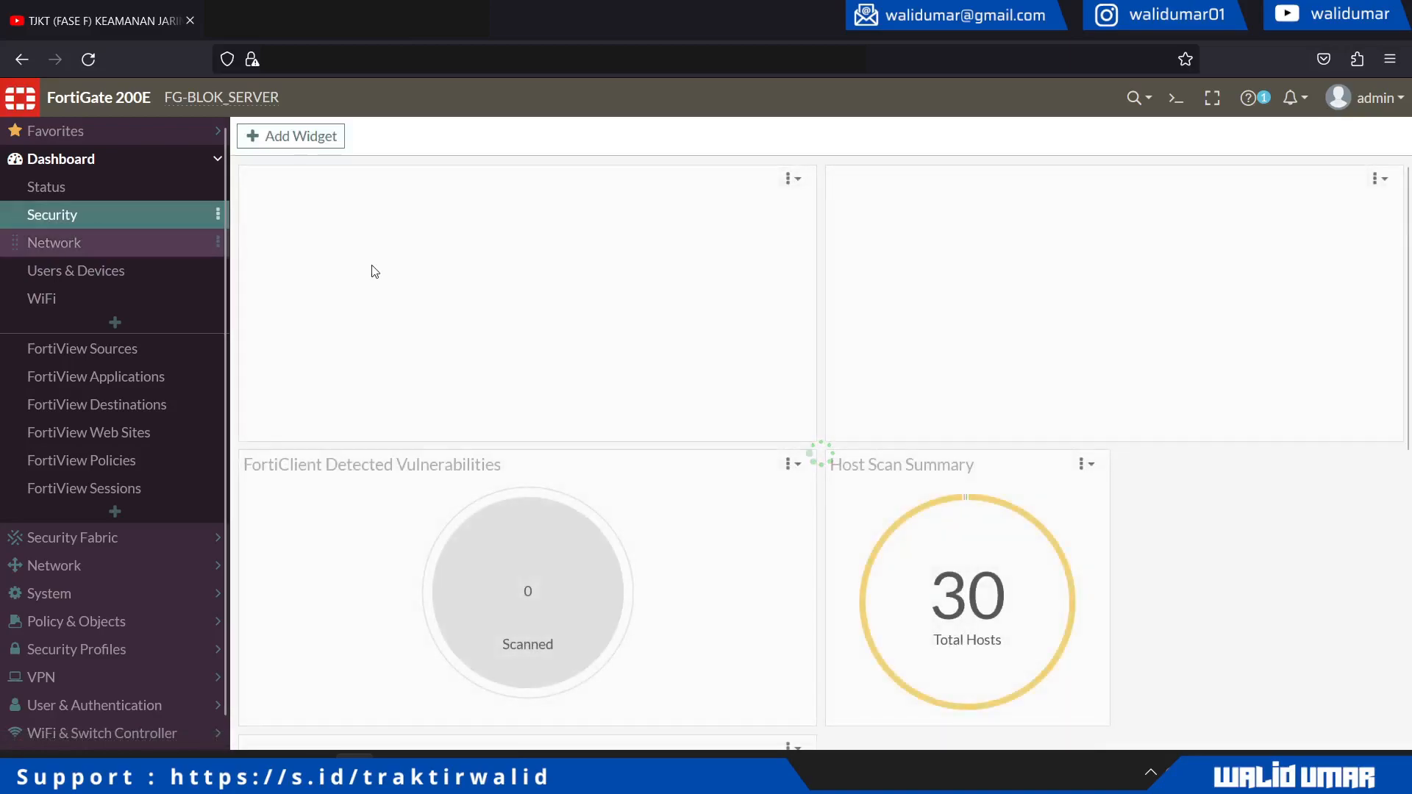
{"action": "scroll", "coordinate": [971, 551], "scroll_direction": "down", "scroll_amount": 4}
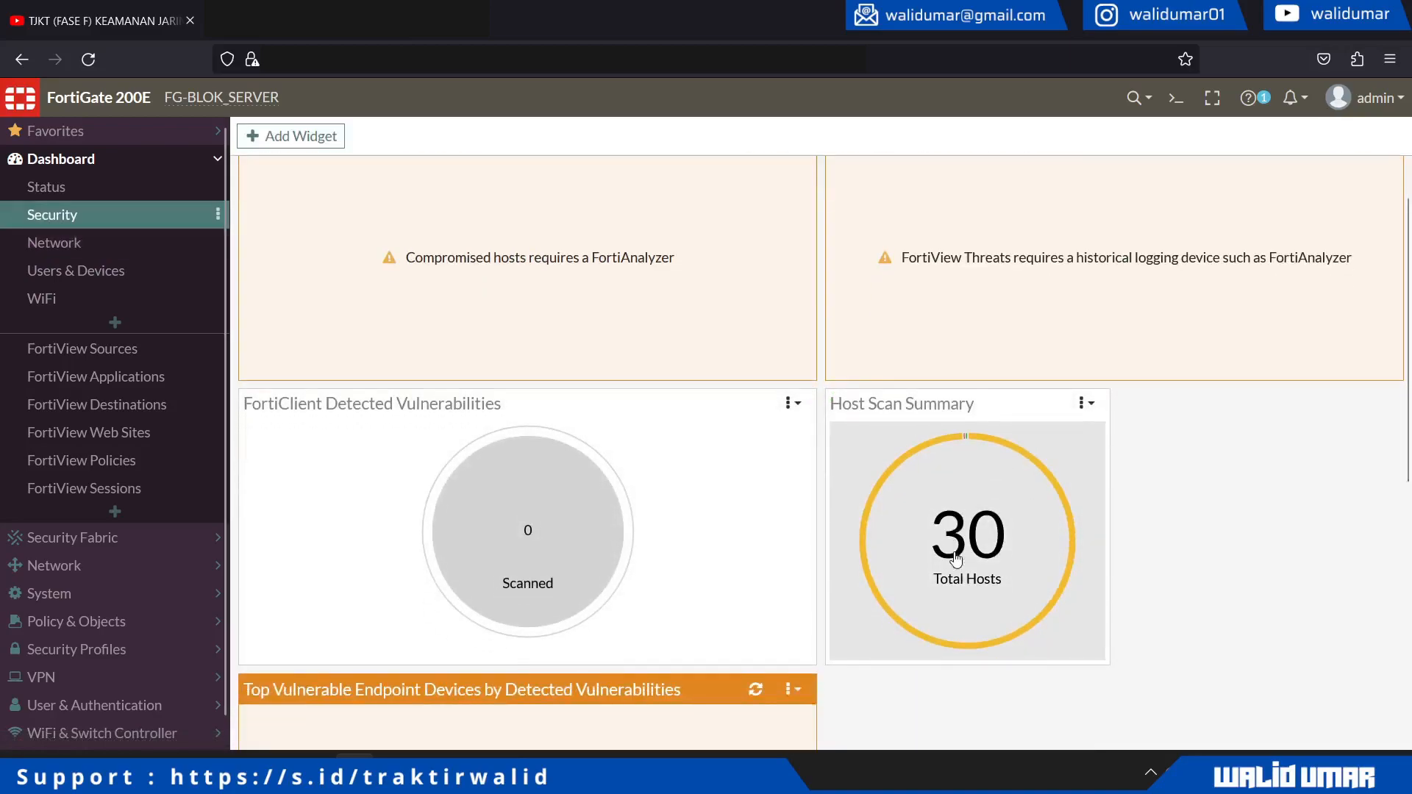
{"action": "scroll", "coordinate": [979, 544], "scroll_direction": "up", "scroll_amount": 4}
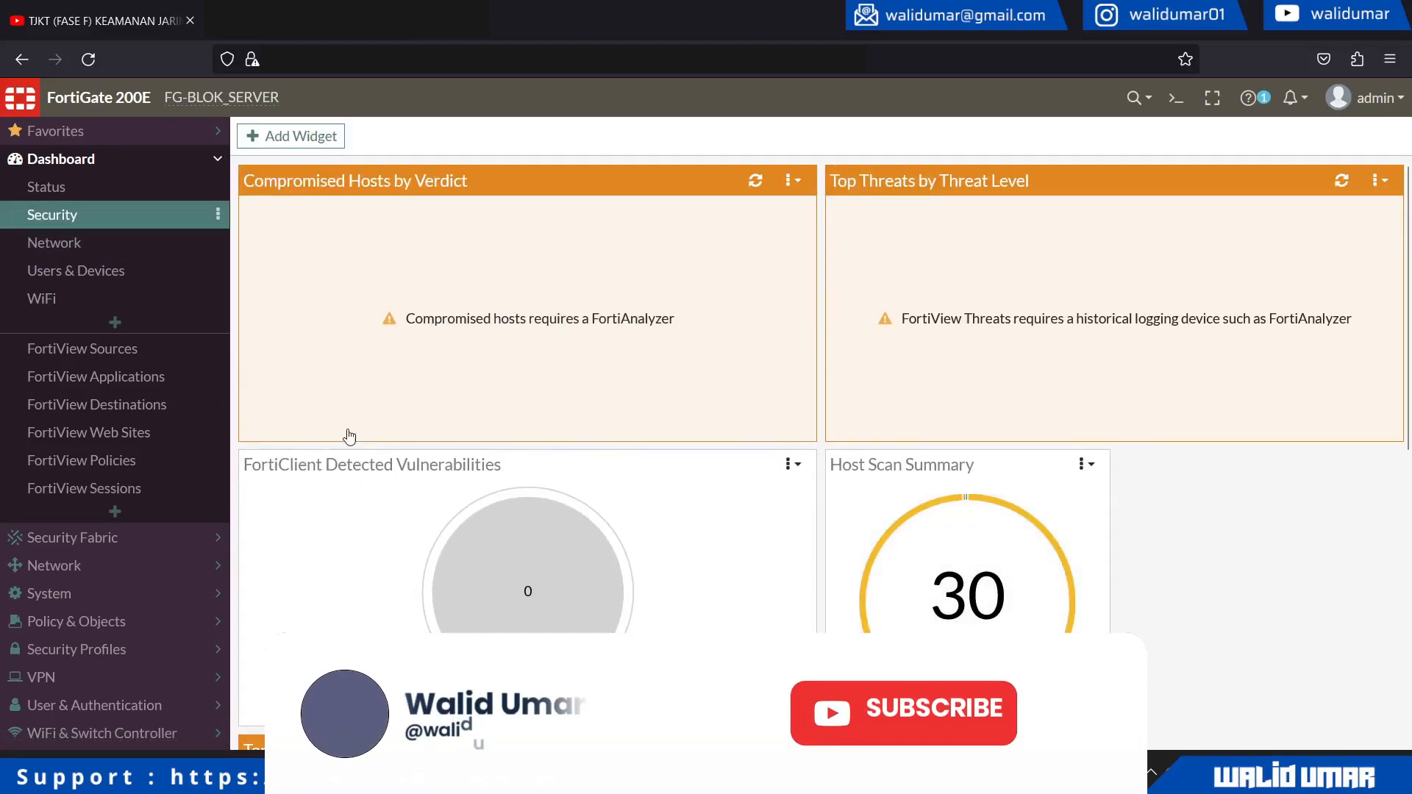
{"action": "left_click", "coordinate": [58, 243]}
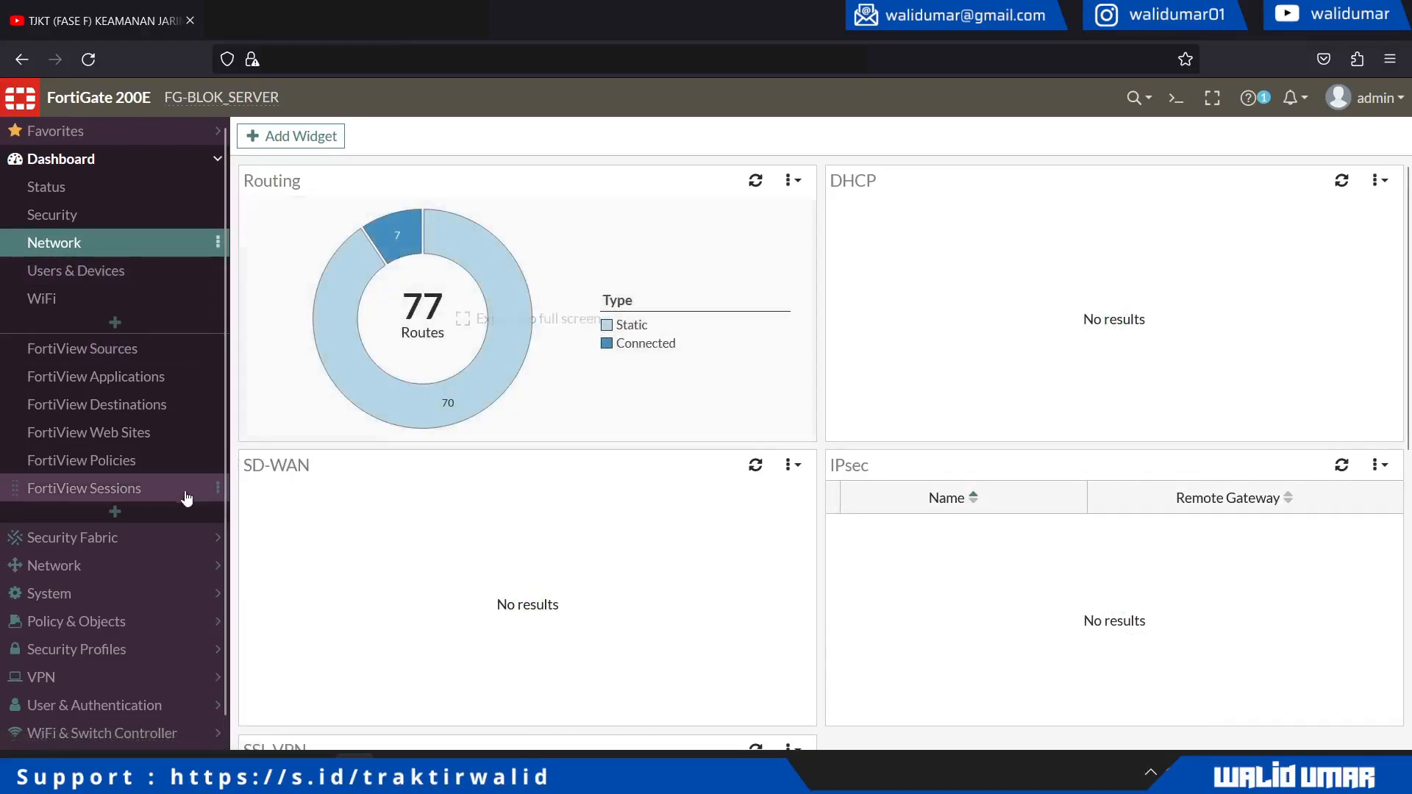
{"action": "scroll", "coordinate": [193, 489], "scroll_direction": "down", "scroll_amount": 1}
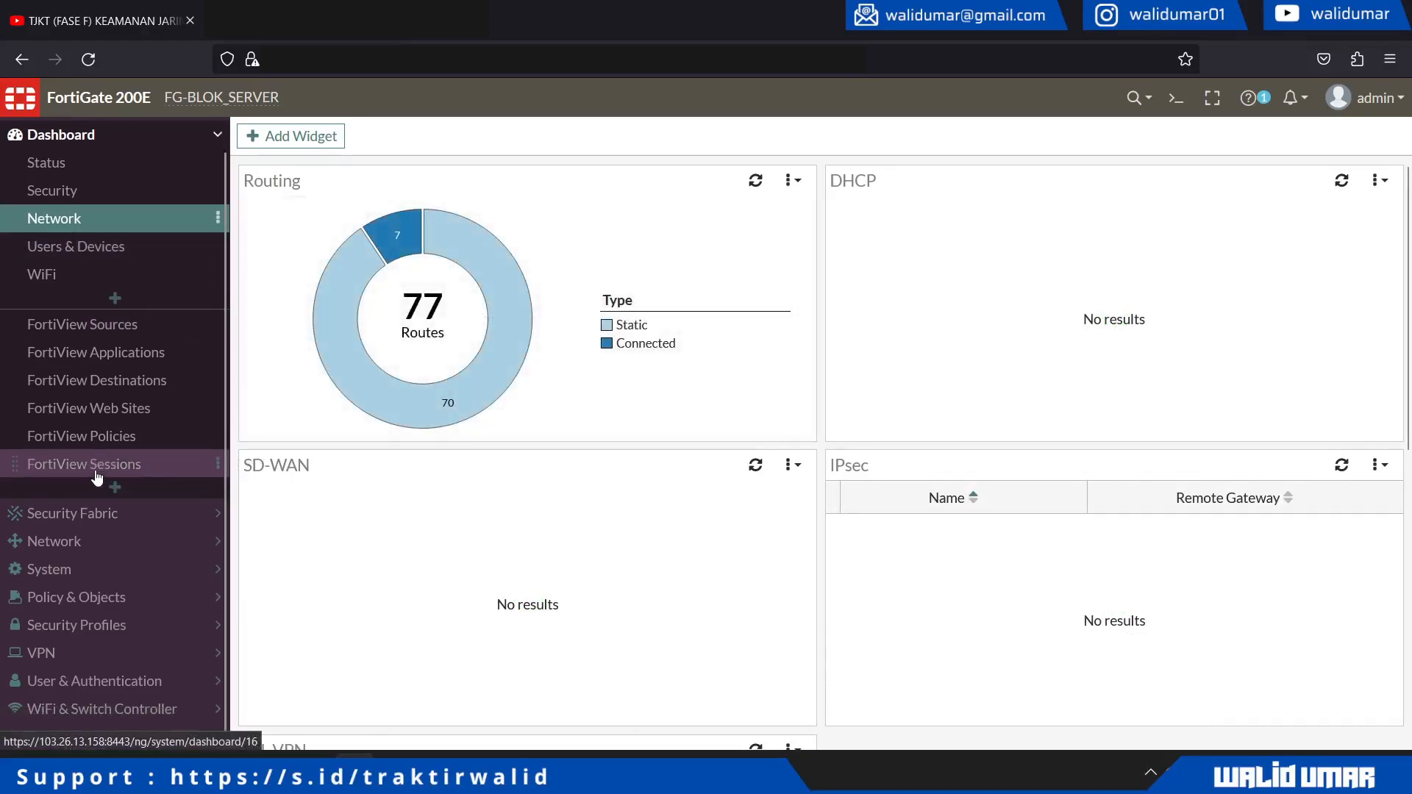
- Expand the Security Fabric, Network, System, Policy & Objects and Security Profiles sidebar sections
{"action": "left_click", "coordinate": [96, 520]}
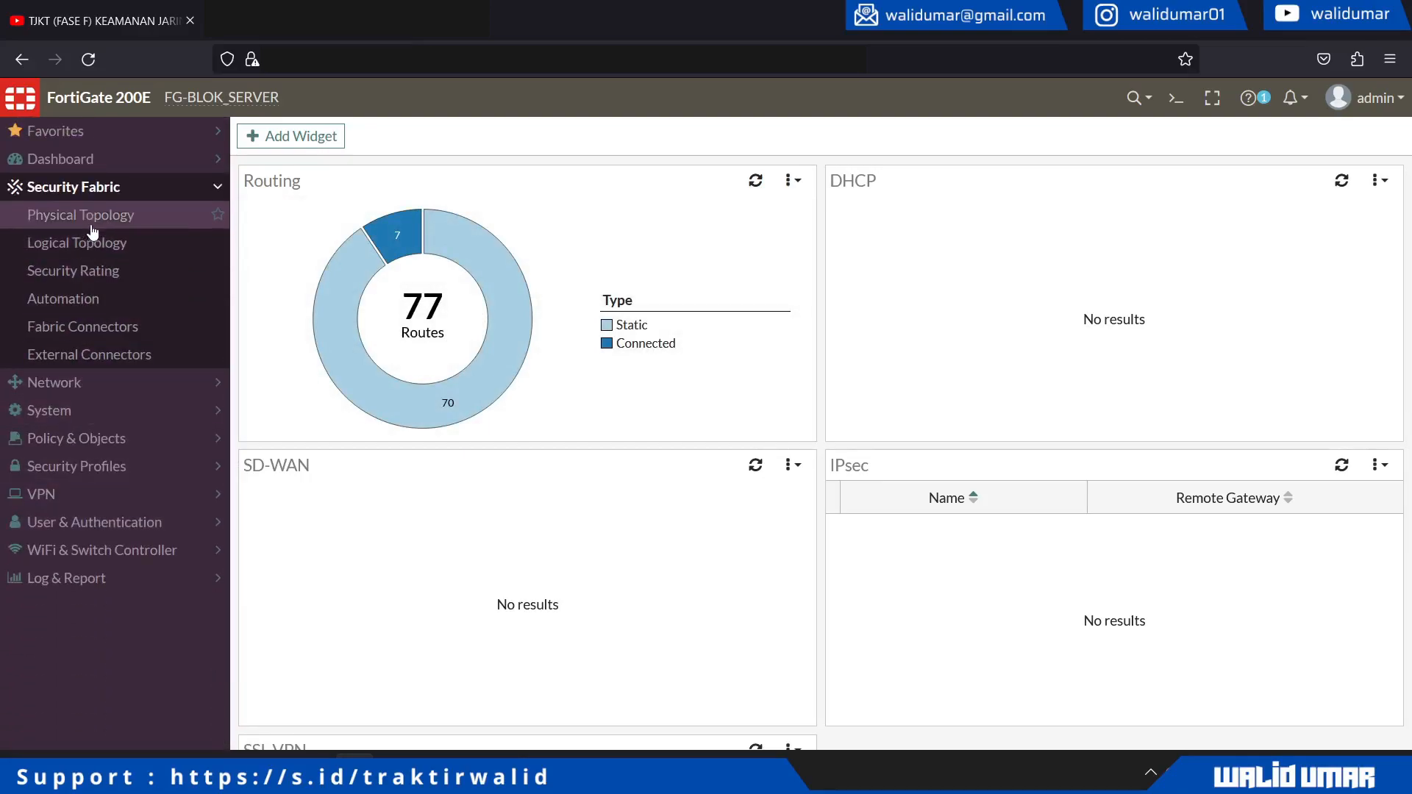
{"action": "left_click", "coordinate": [96, 388]}
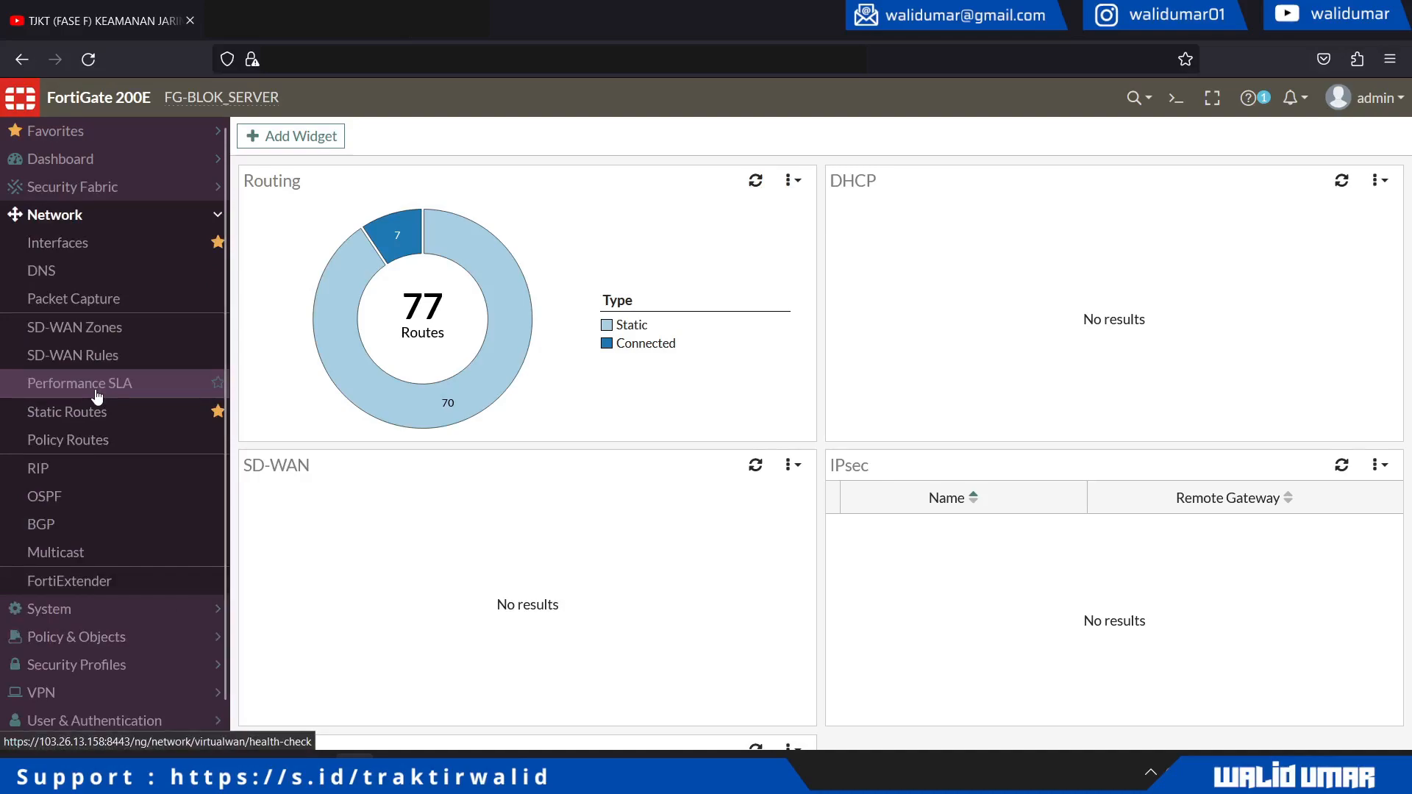
{"action": "scroll", "coordinate": [97, 397], "scroll_direction": "down", "scroll_amount": 1}
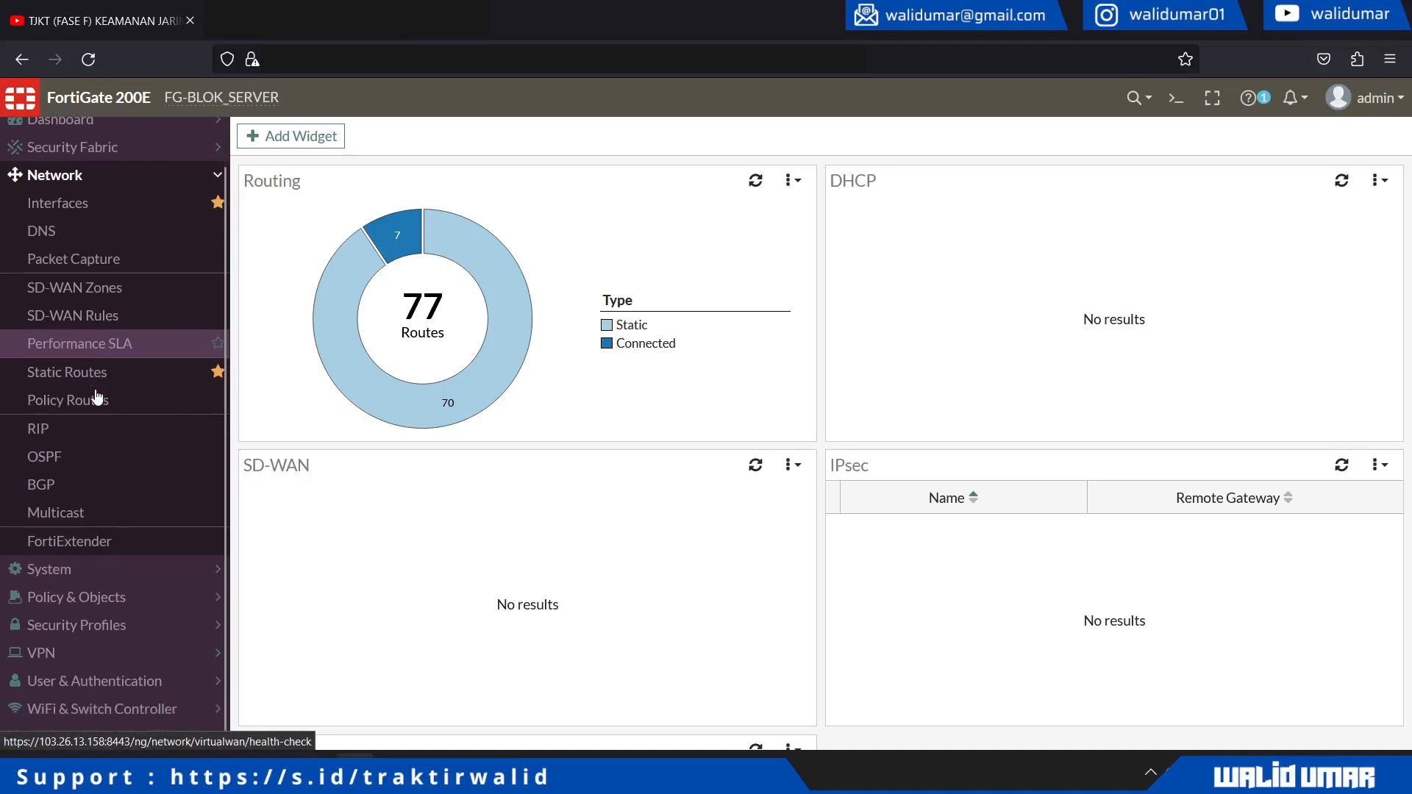
{"action": "left_click", "coordinate": [91, 573]}
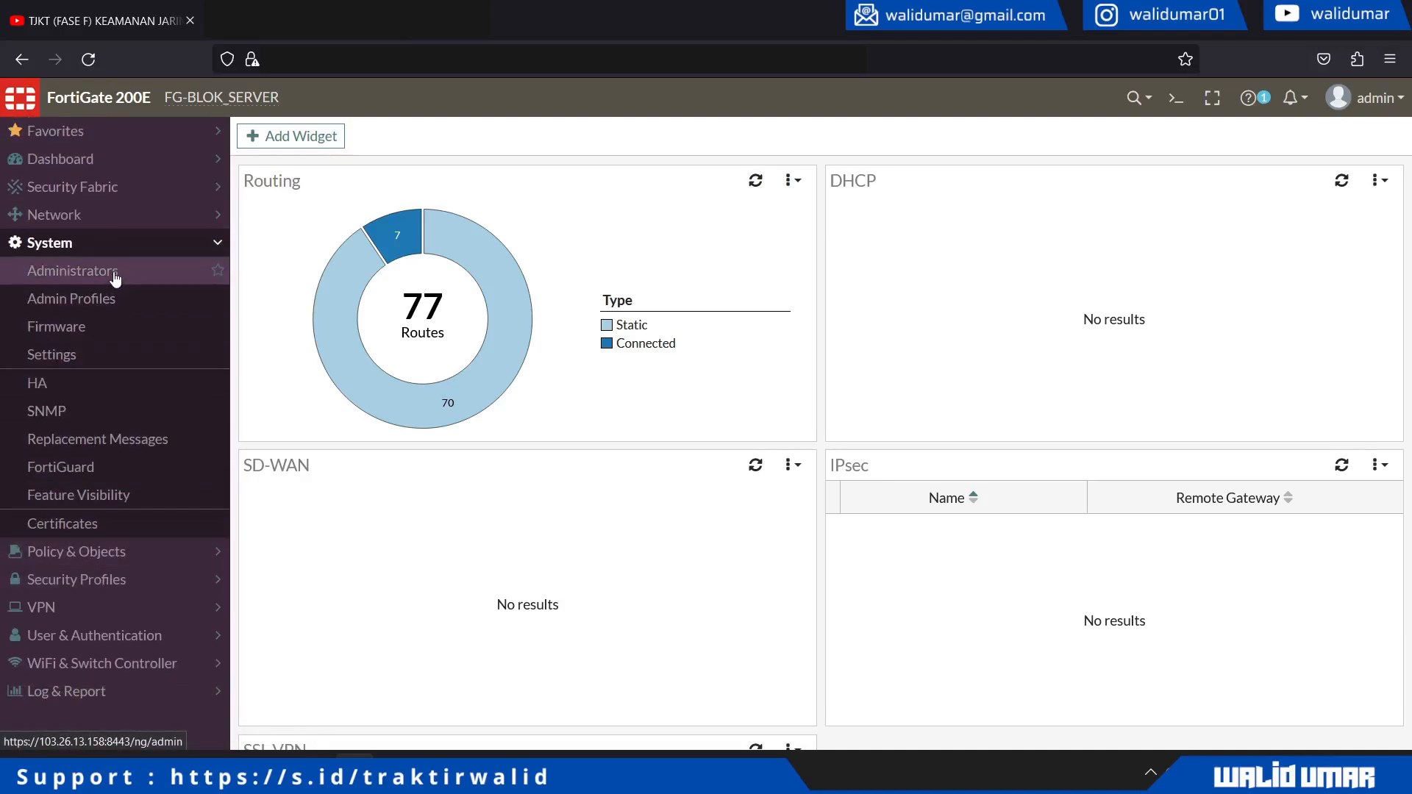
{"action": "left_click", "coordinate": [125, 553]}
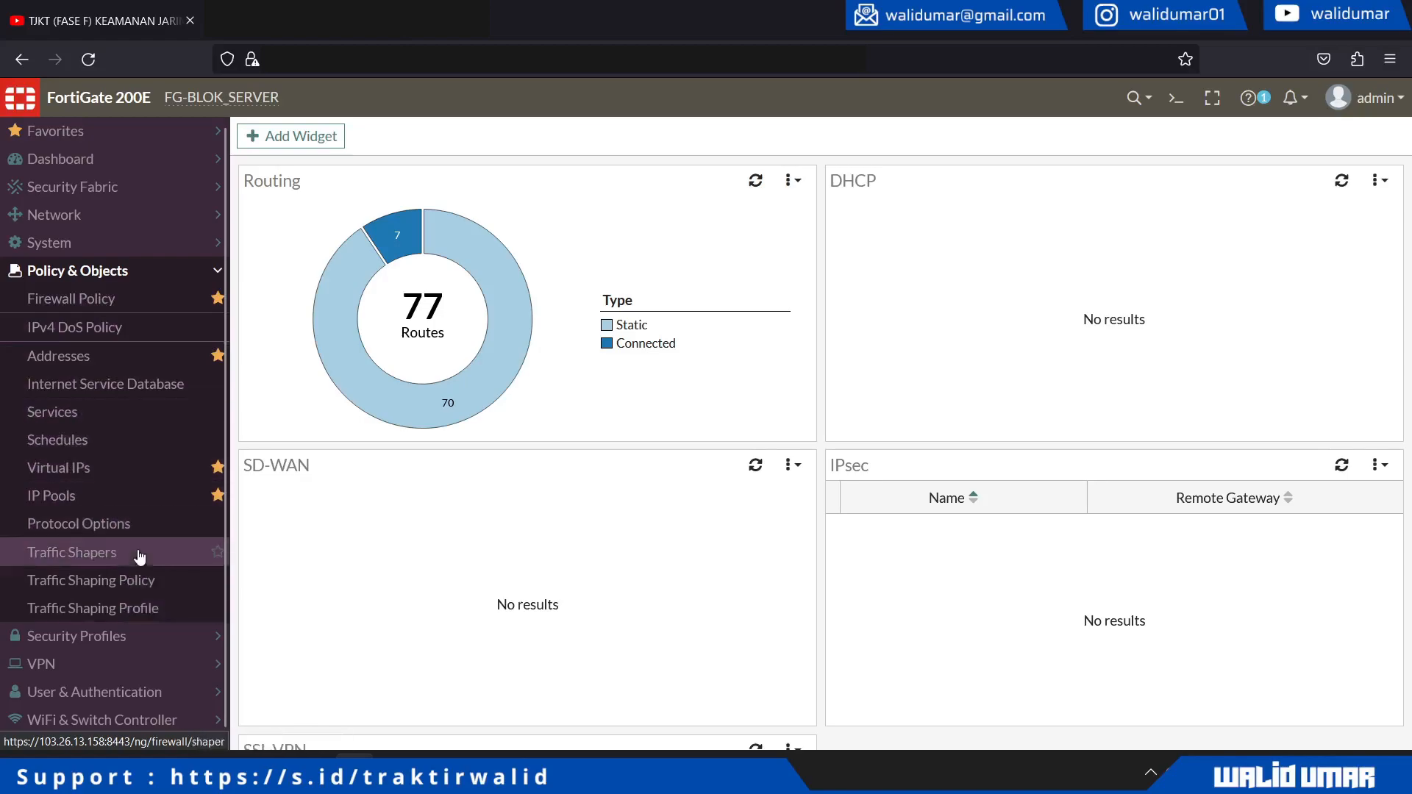
{"action": "scroll", "coordinate": [135, 583], "scroll_direction": "down", "scroll_amount": 1}
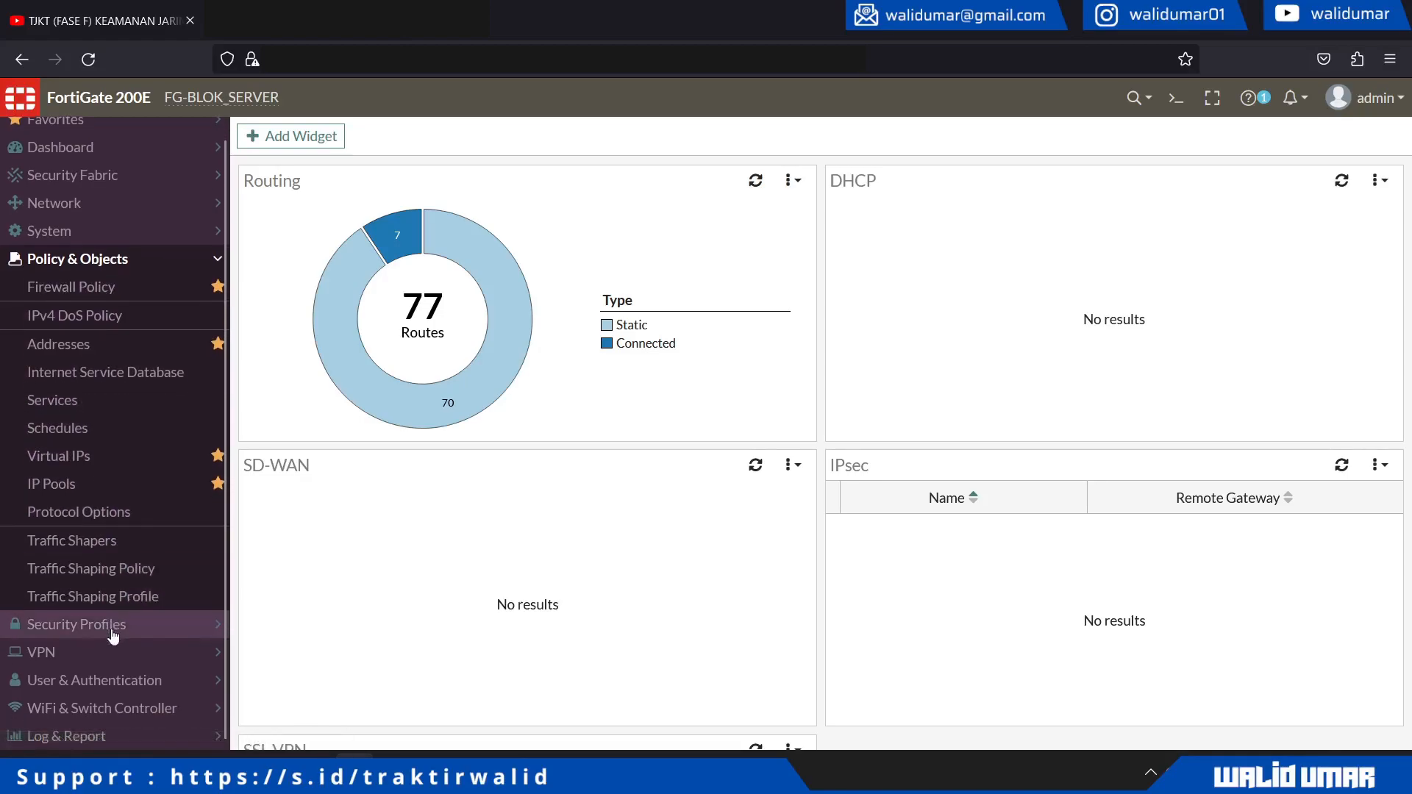
{"action": "left_click", "coordinate": [113, 637]}
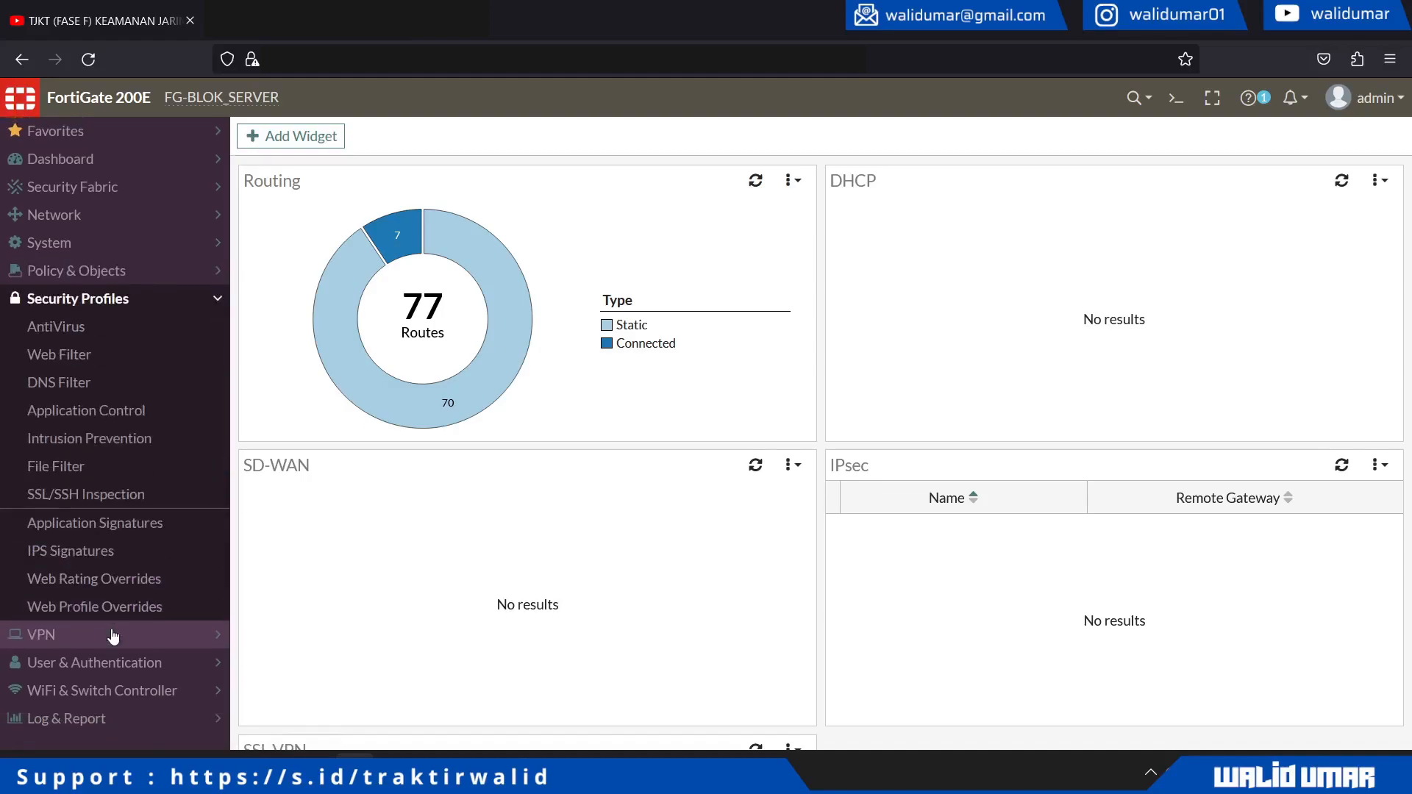
- Review a blank New AntiVirus Profile form, then go to the Web Filter profile list
{"action": "left_click", "coordinate": [103, 326]}
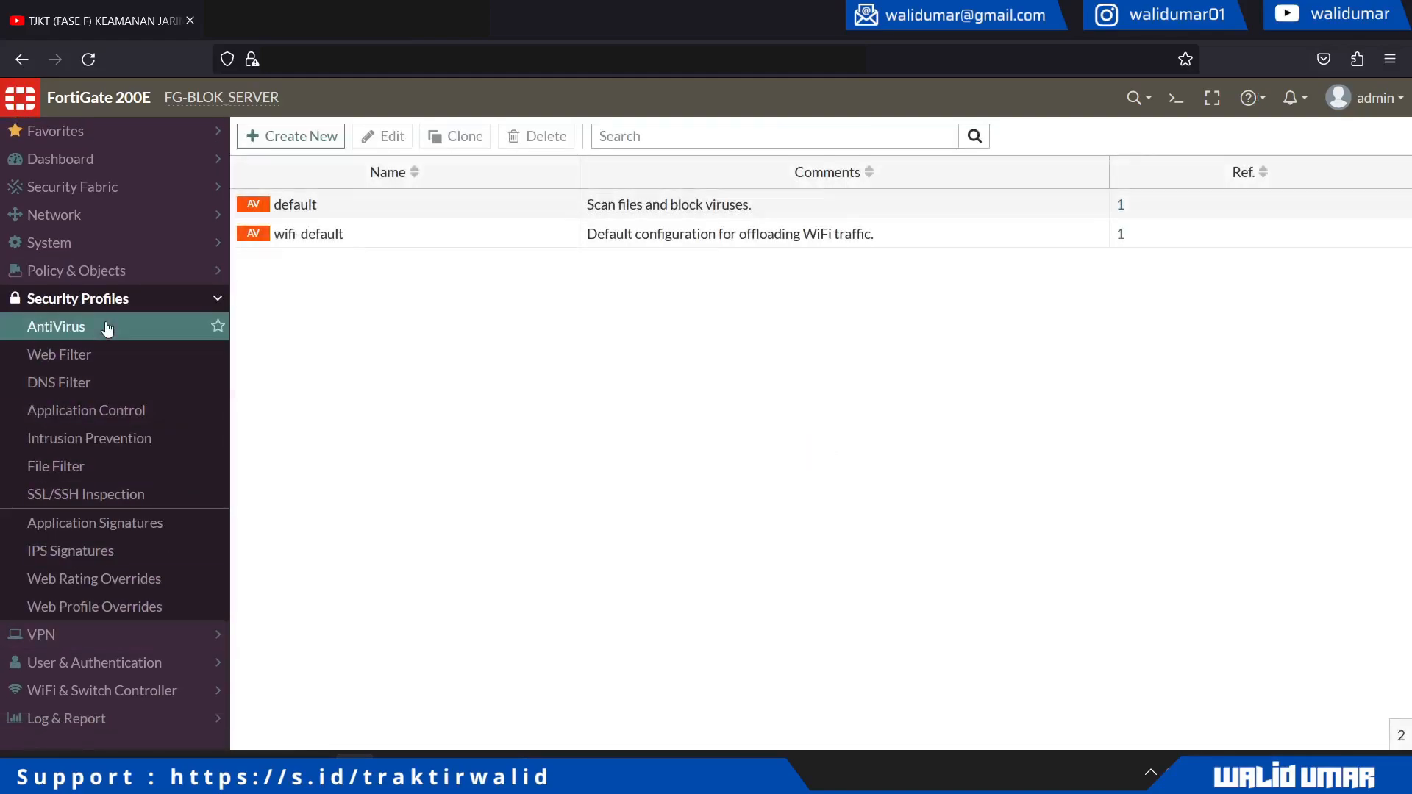
{"action": "left_click", "coordinate": [304, 142]}
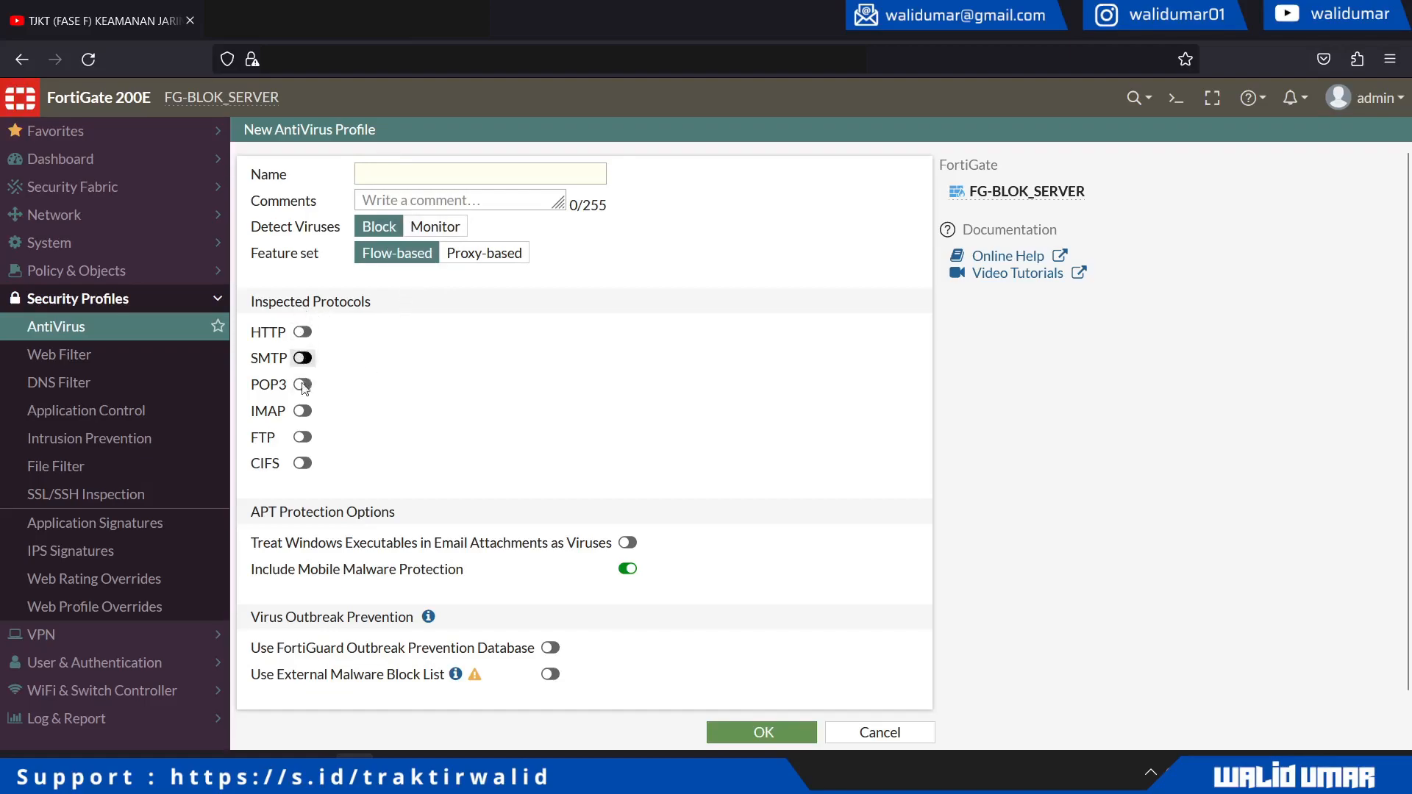
{"action": "scroll", "coordinate": [441, 478], "scroll_direction": "down", "scroll_amount": 1}
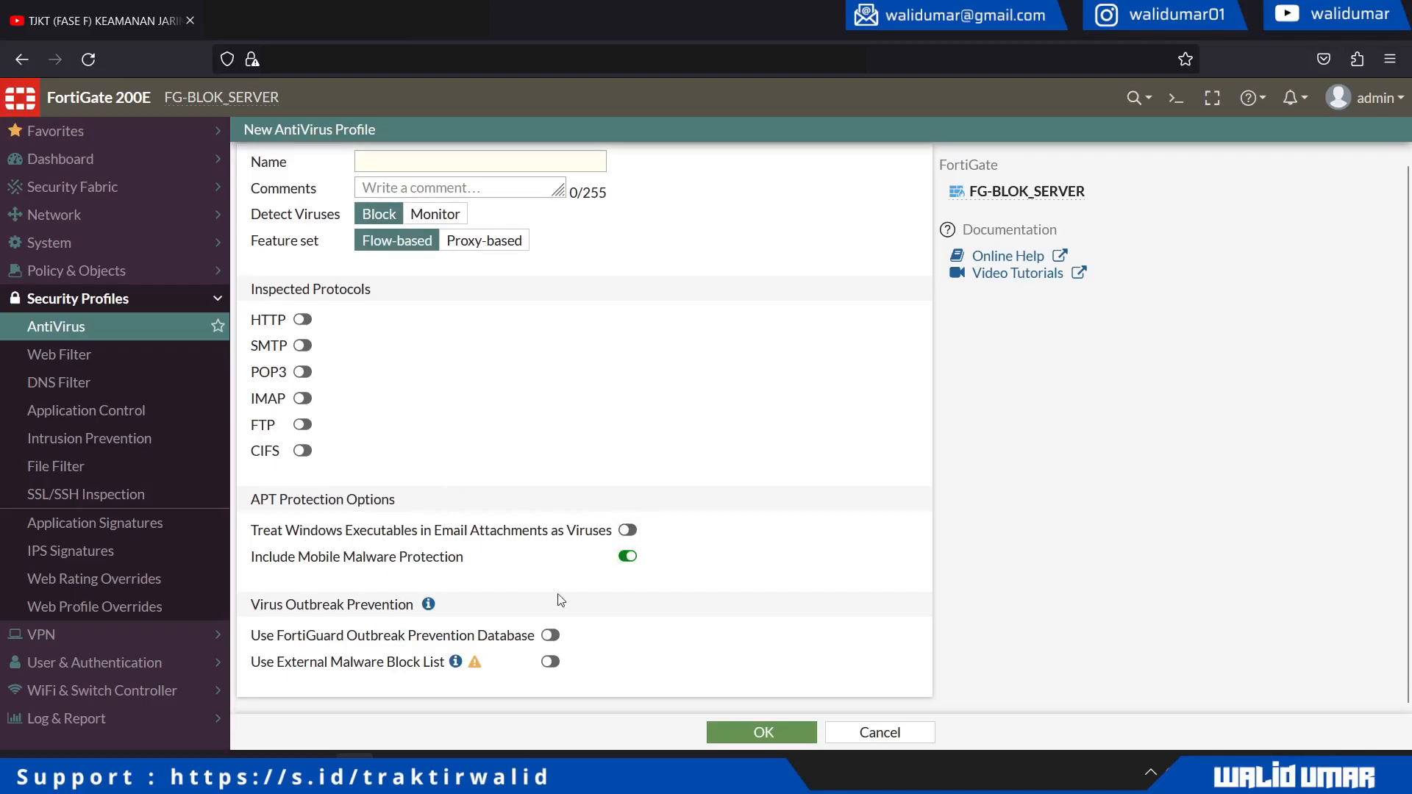
{"action": "left_click", "coordinate": [134, 361]}
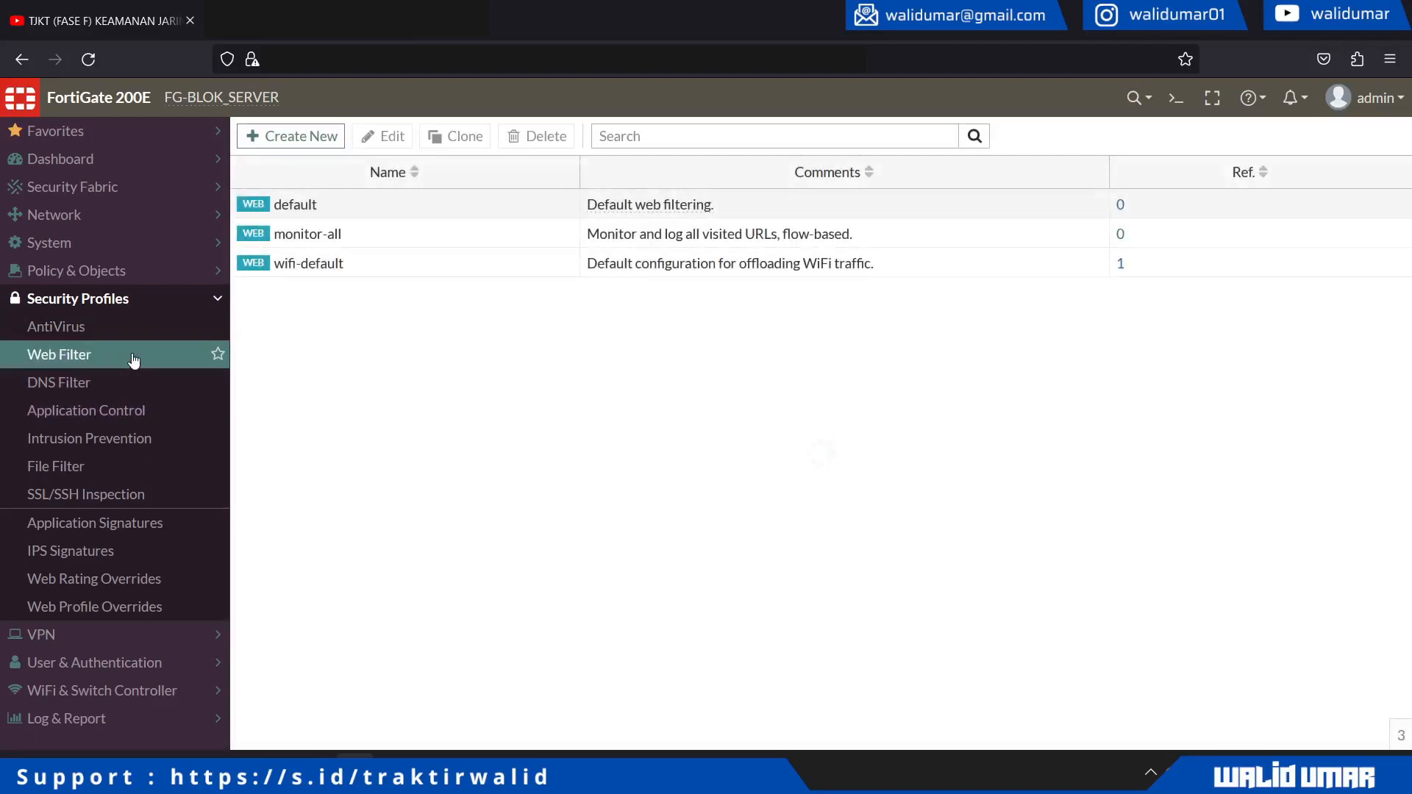
- Create a new Web Filter profile and switch on URL Filter
{"action": "left_click", "coordinate": [298, 134]}
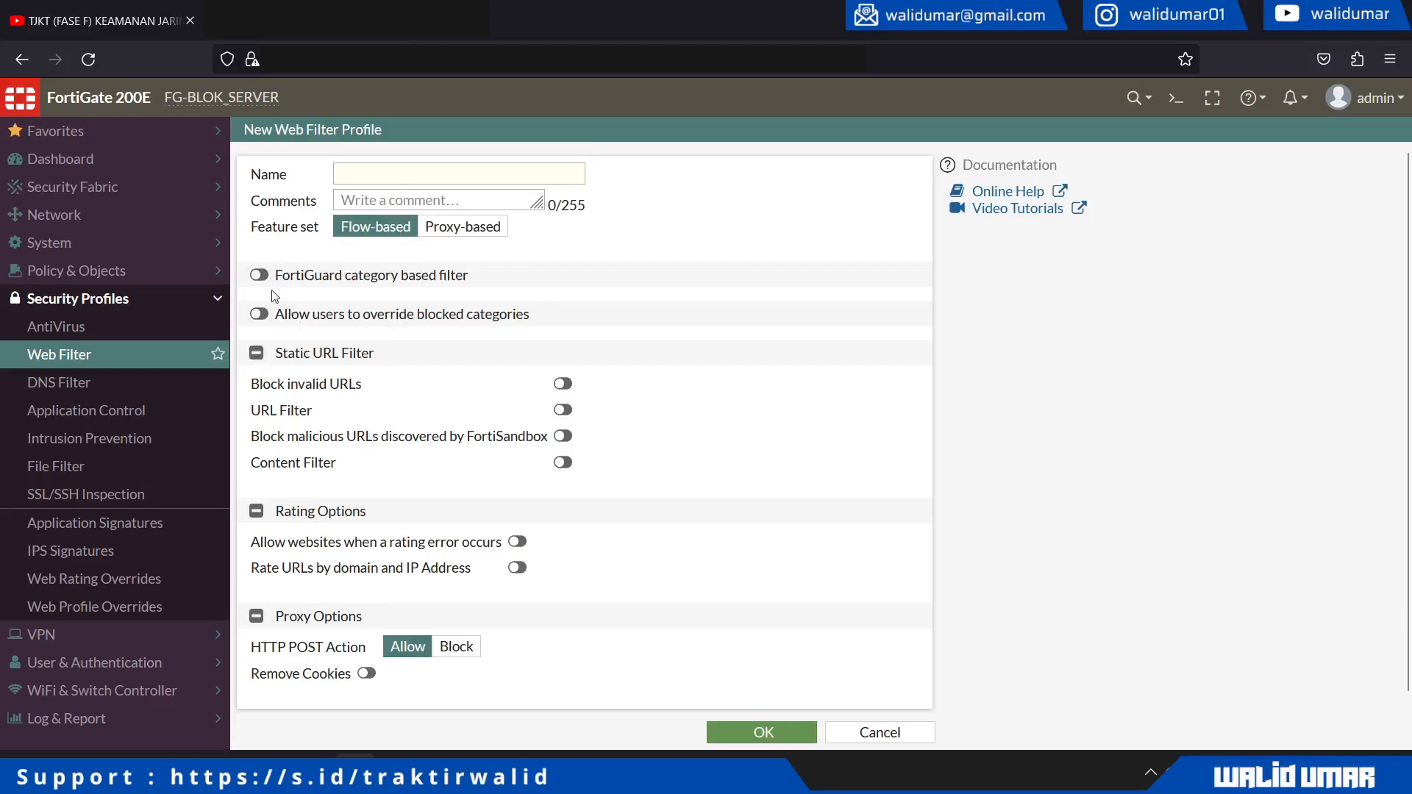
{"action": "left_click", "coordinate": [562, 410]}
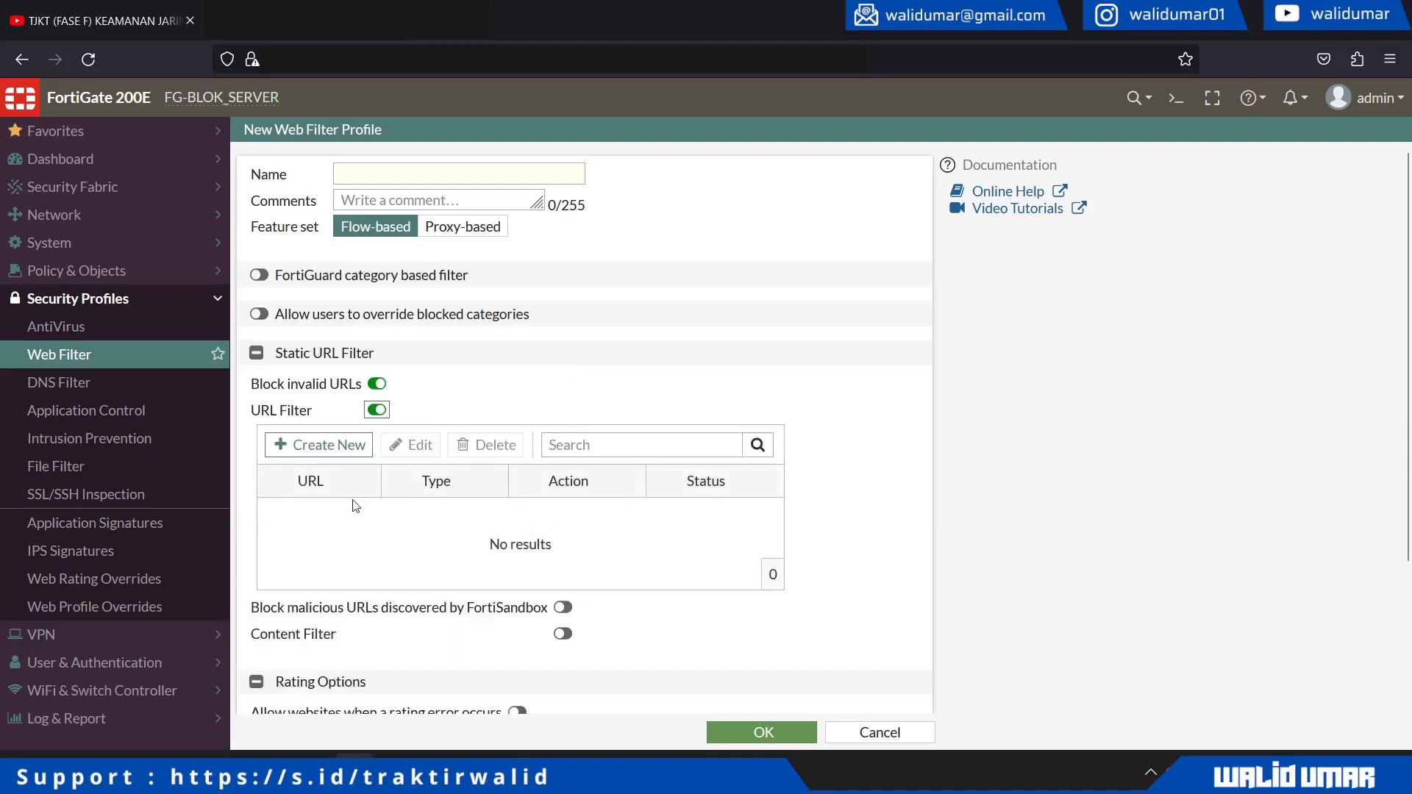
{"action": "scroll", "coordinate": [360, 507], "scroll_direction": "down", "scroll_amount": 2}
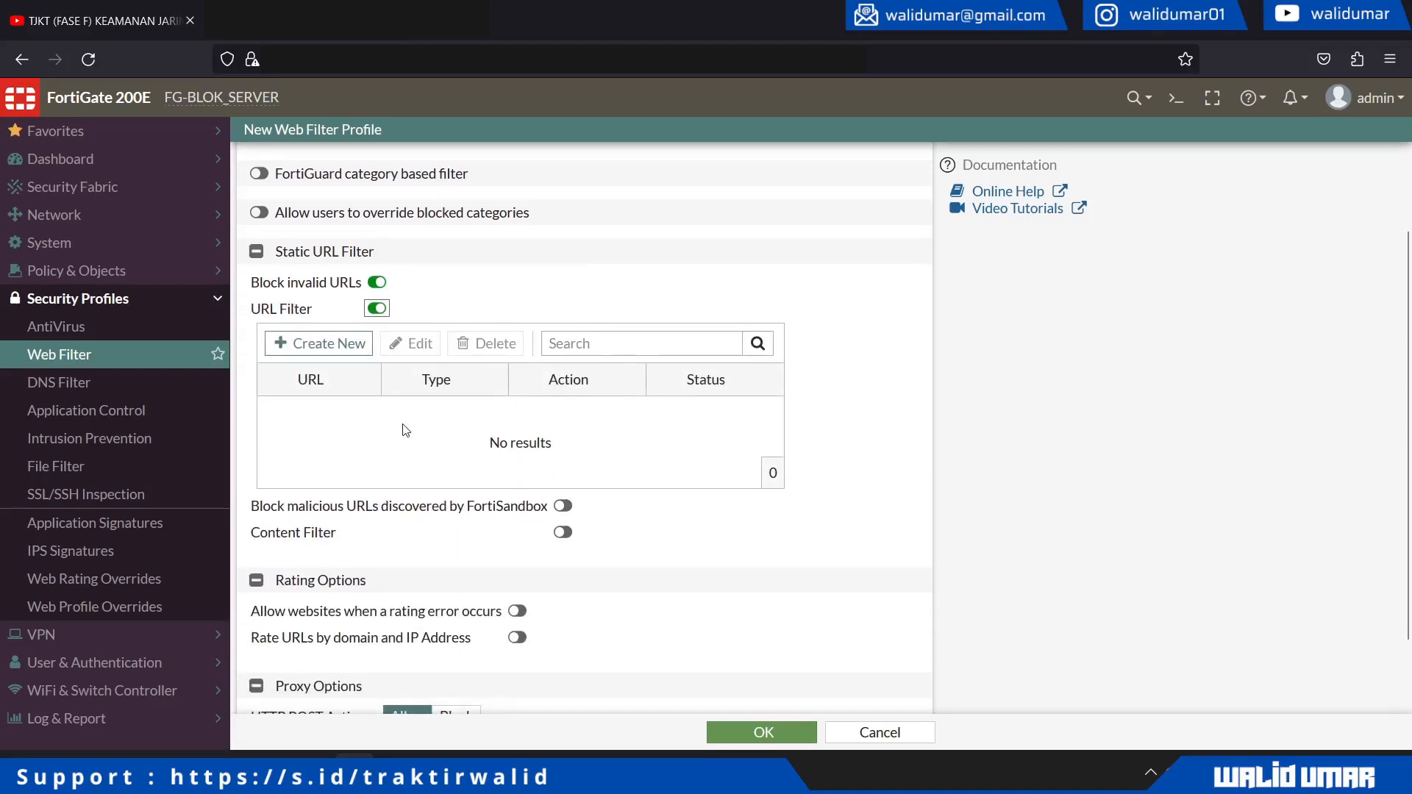
- Cancel a draft Regular Expression URL filter set to Block, then go to DNS Filter profiles
{"action": "left_click", "coordinate": [316, 344]}
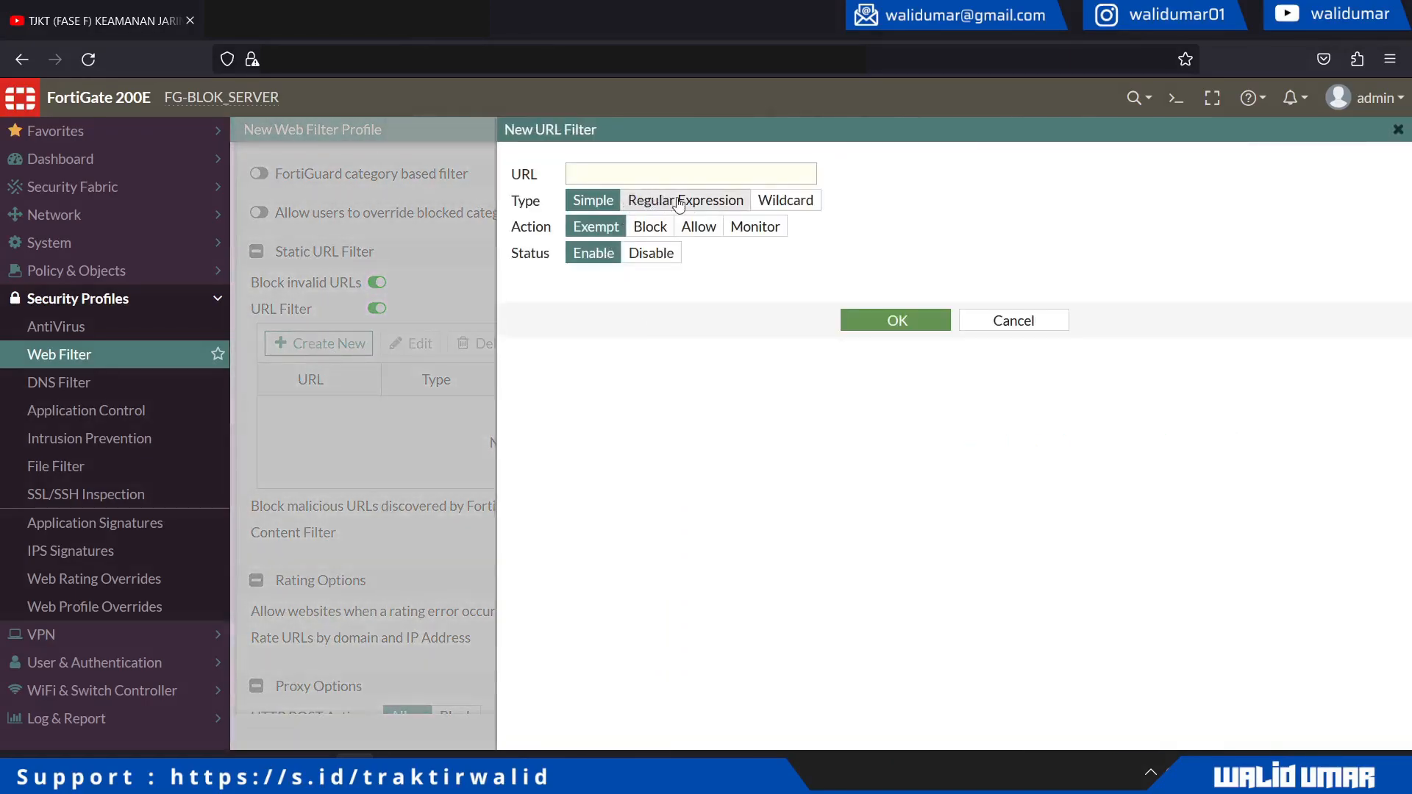
{"action": "left_click", "coordinate": [687, 209]}
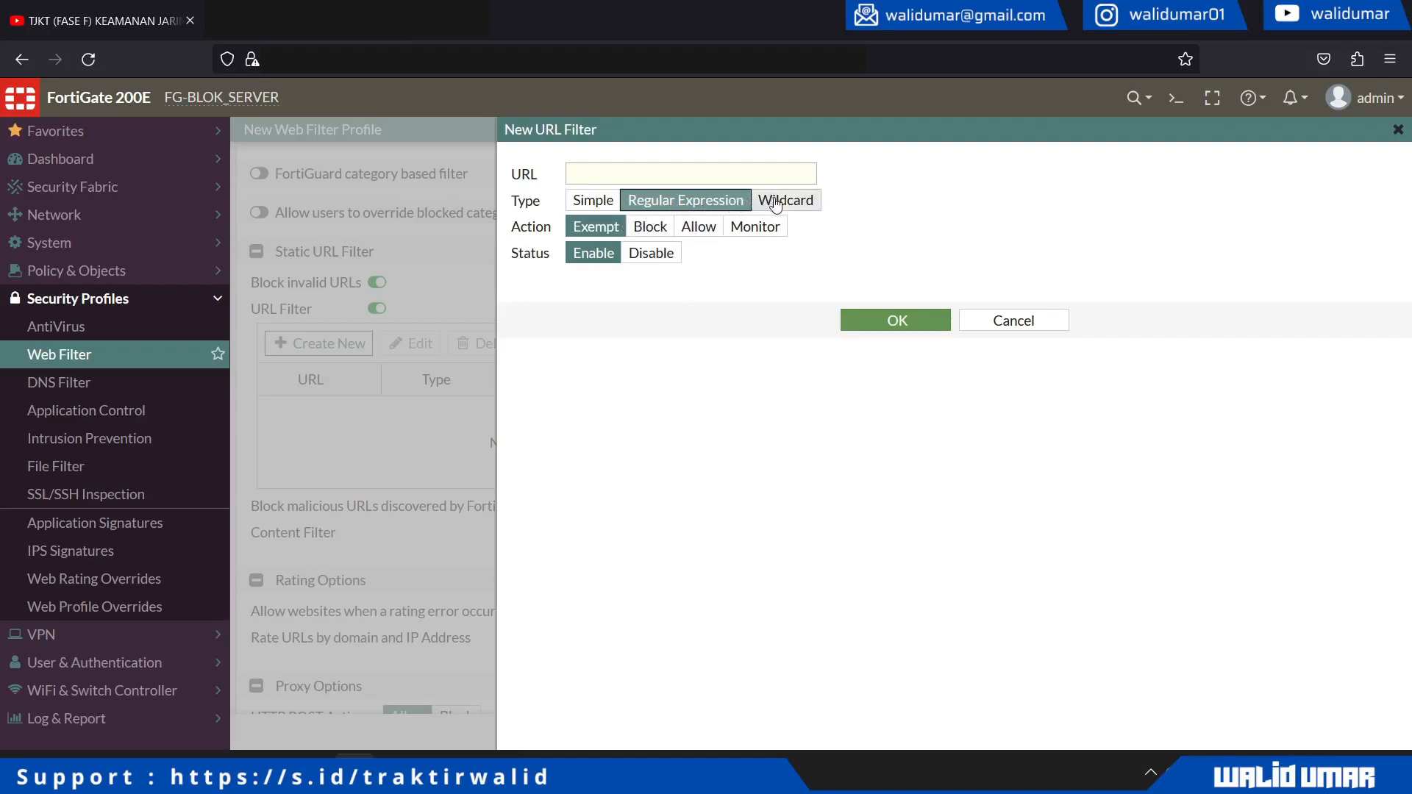
{"action": "left_click", "coordinate": [646, 227]}
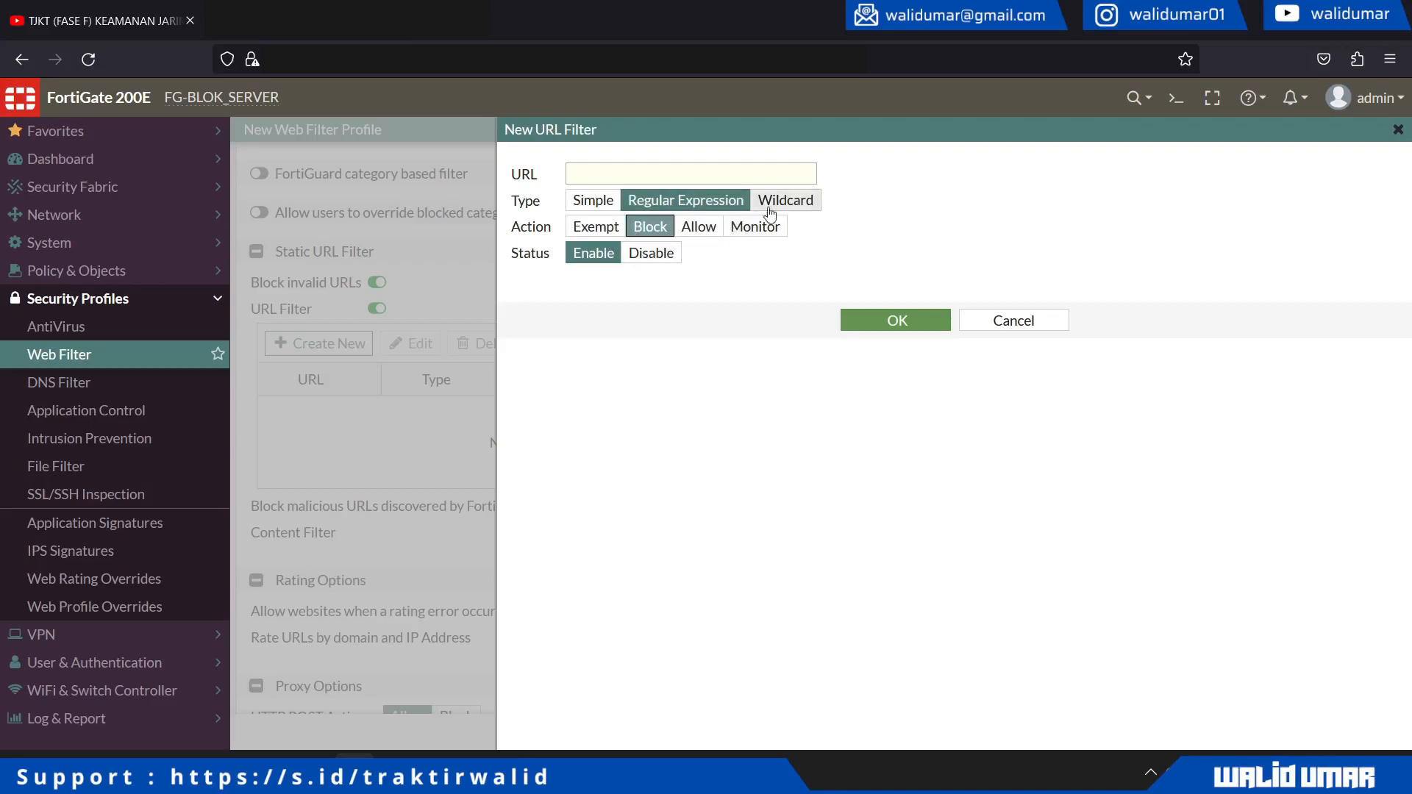
{"action": "left_click", "coordinate": [1015, 320]}
{"action": "scroll", "coordinate": [607, 411], "scroll_direction": "down", "scroll_amount": 1}
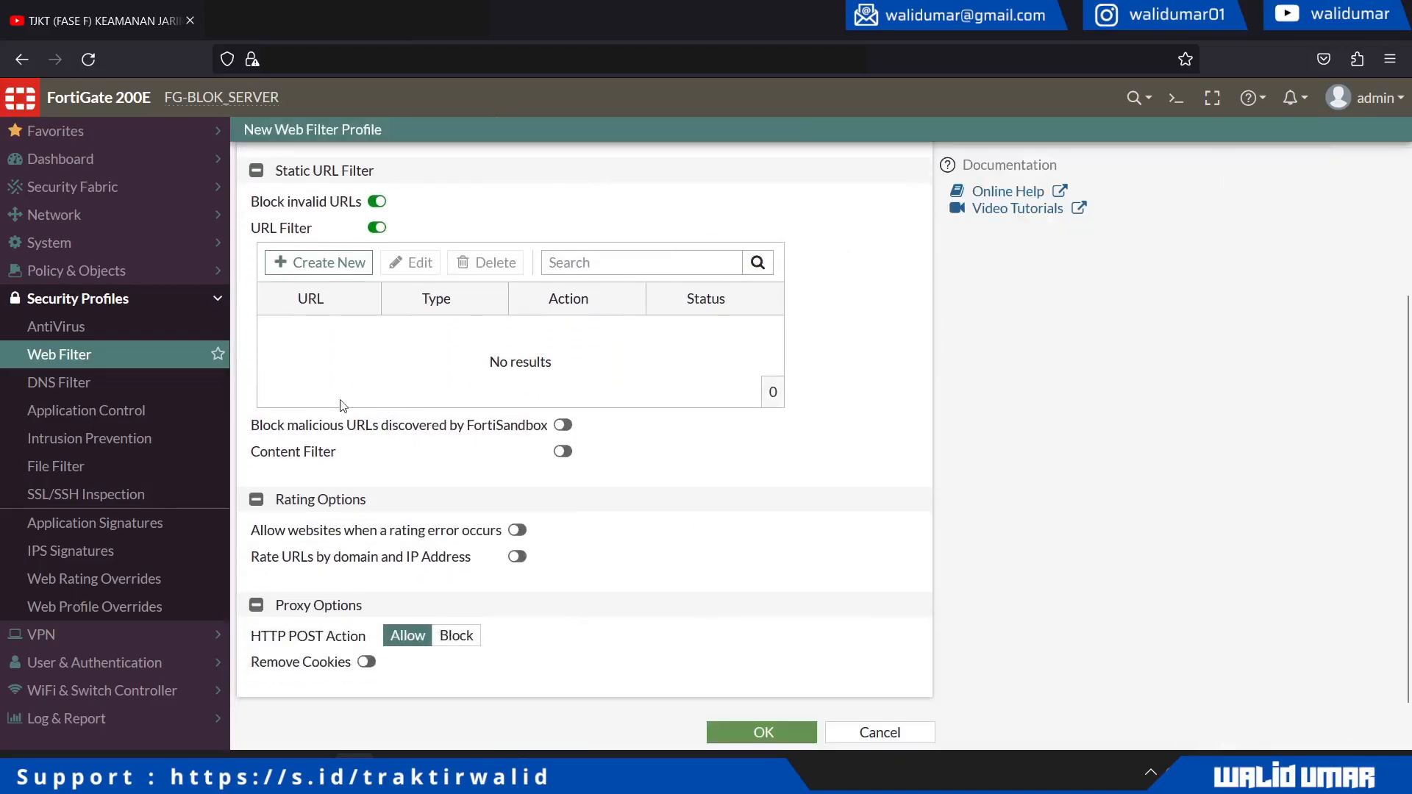
{"action": "left_click", "coordinate": [144, 384]}
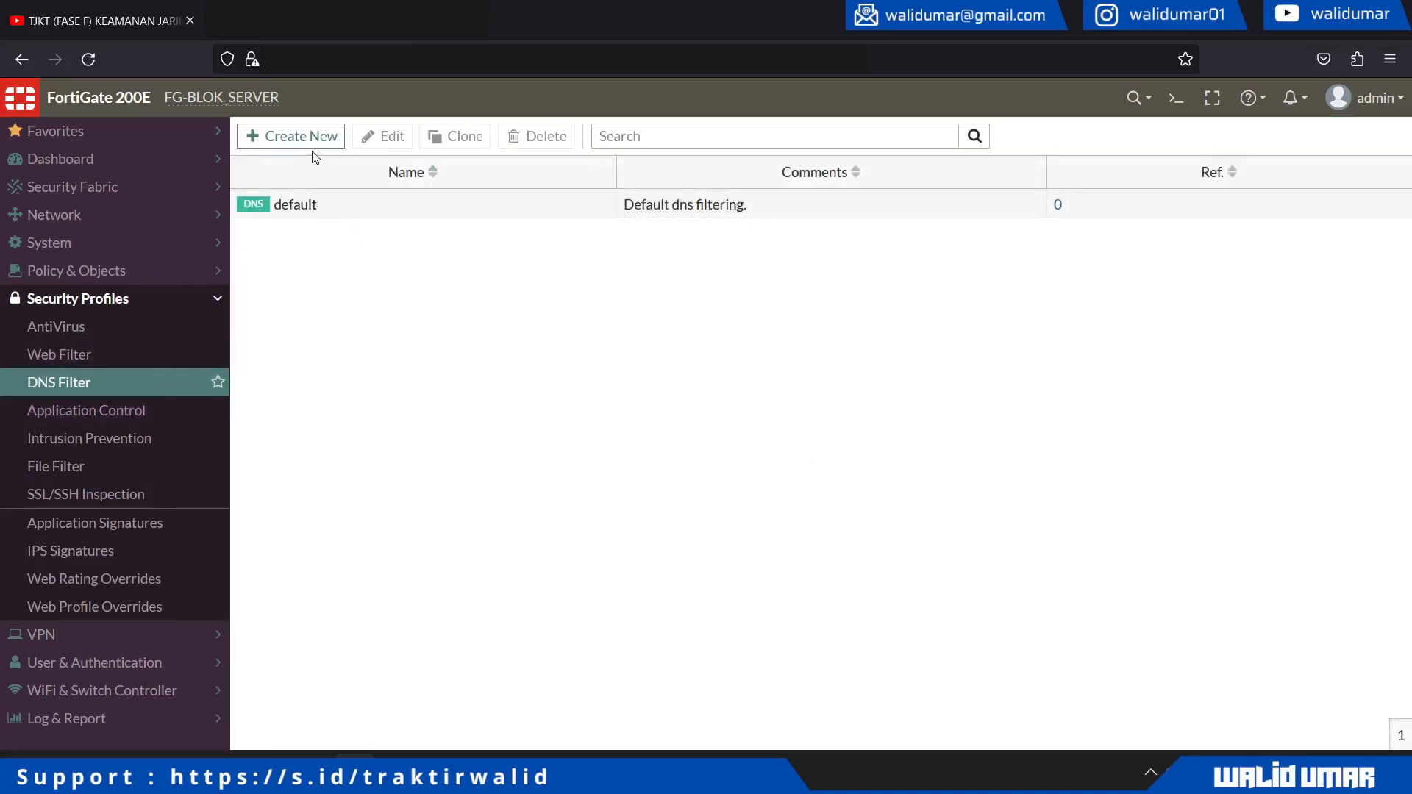
- Start a new DNS Filter profile and review its category list
{"action": "left_click", "coordinate": [303, 137]}
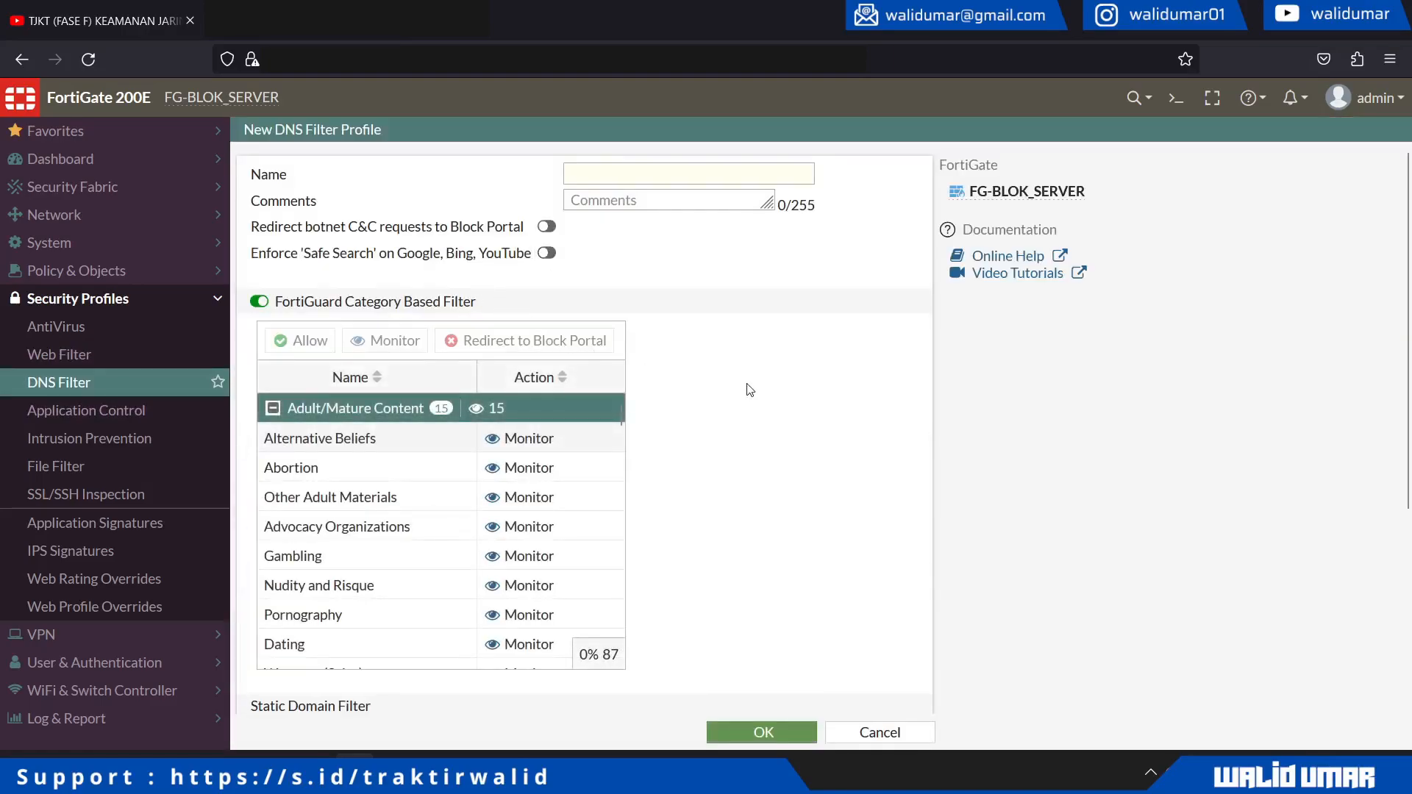
{"action": "scroll", "coordinate": [749, 390], "scroll_direction": "down", "scroll_amount": 3}
{"action": "scroll", "coordinate": [749, 390], "scroll_direction": "up", "scroll_amount": 3}
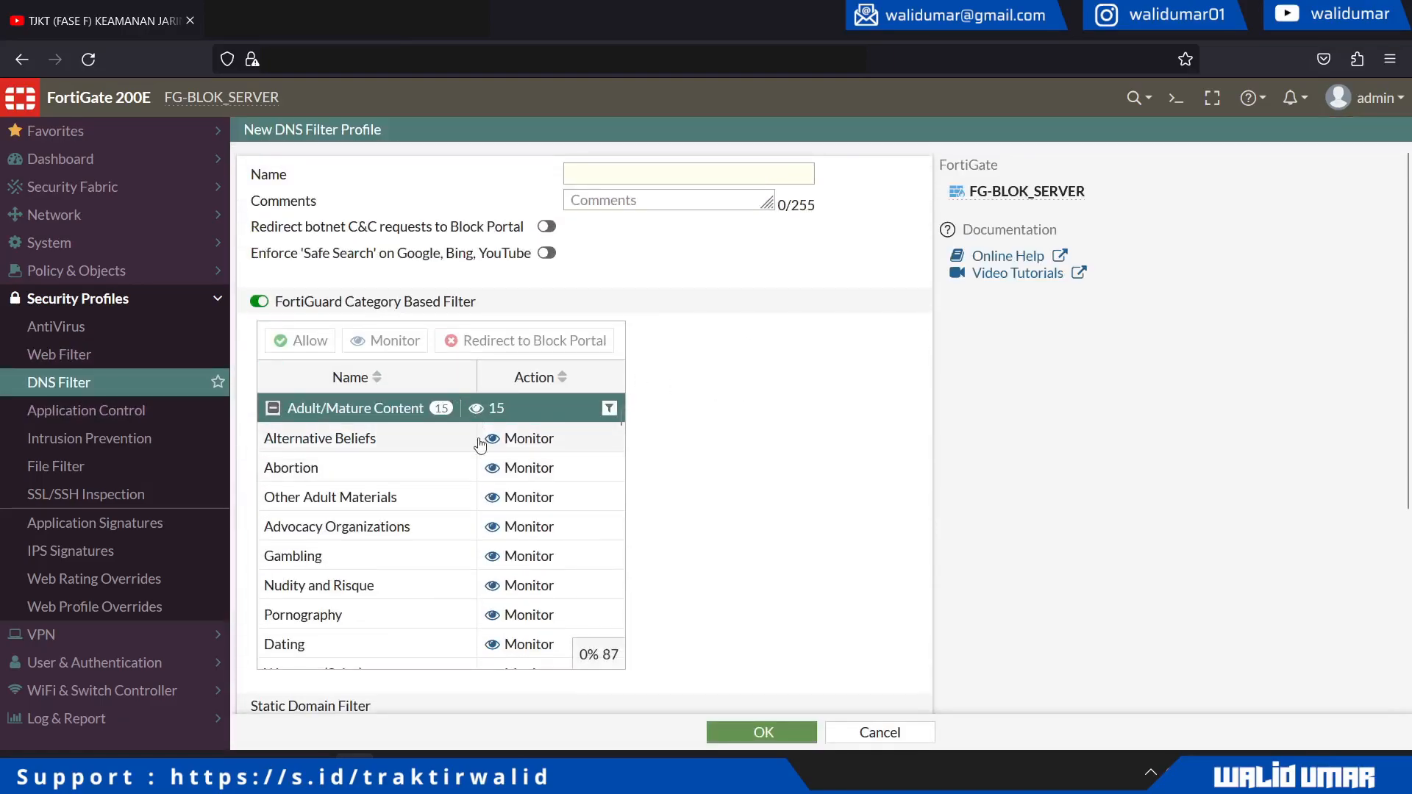
{"action": "scroll", "coordinate": [611, 405], "scroll_direction": "down", "scroll_amount": 8}
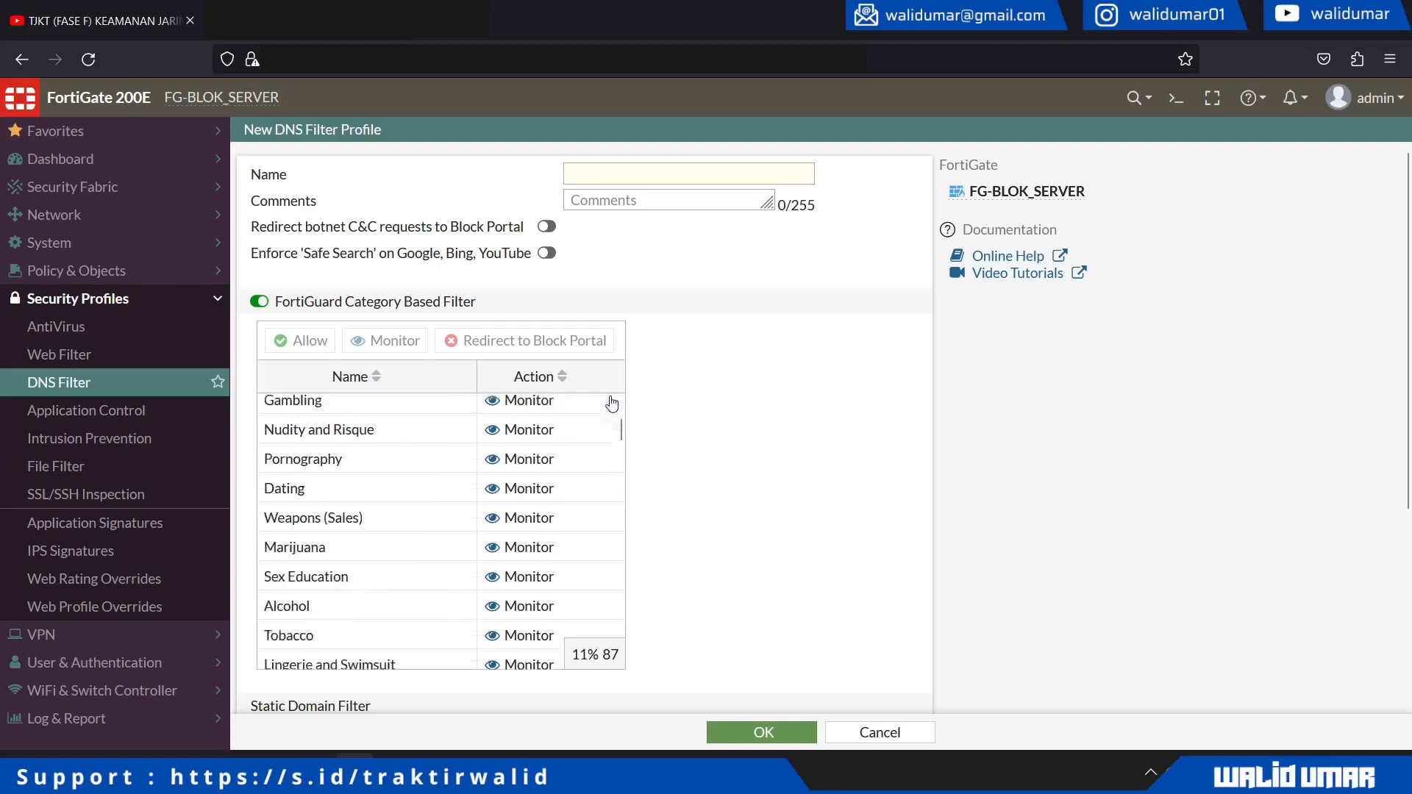
{"action": "scroll", "coordinate": [765, 435], "scroll_direction": "down", "scroll_amount": 1}
{"action": "scroll", "coordinate": [766, 435], "scroll_direction": "down", "scroll_amount": 2}
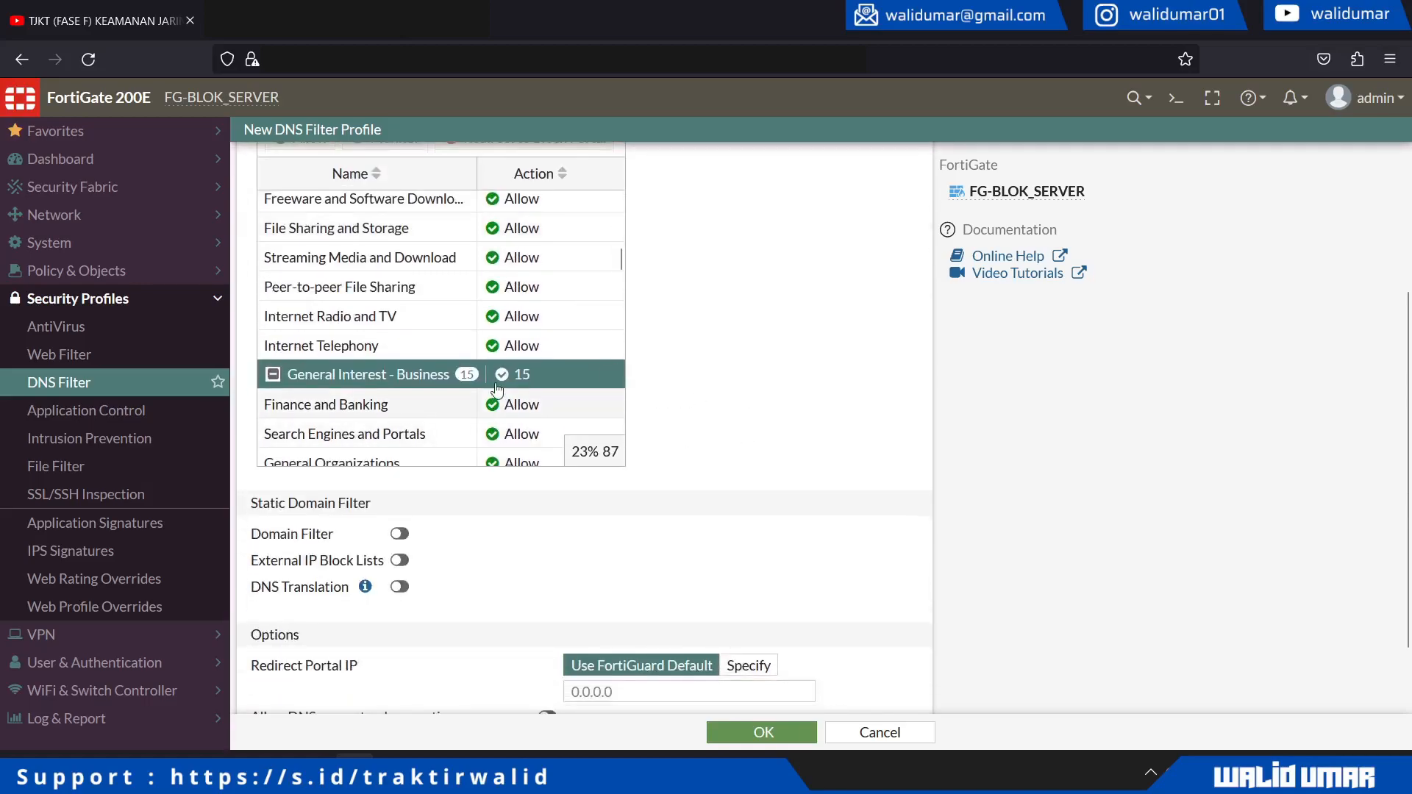
{"action": "scroll", "coordinate": [485, 378], "scroll_direction": "down", "scroll_amount": 3}
{"action": "scroll", "coordinate": [514, 399], "scroll_direction": "up", "scroll_amount": 8}
{"action": "scroll", "coordinate": [514, 400], "scroll_direction": "up", "scroll_amount": 3}
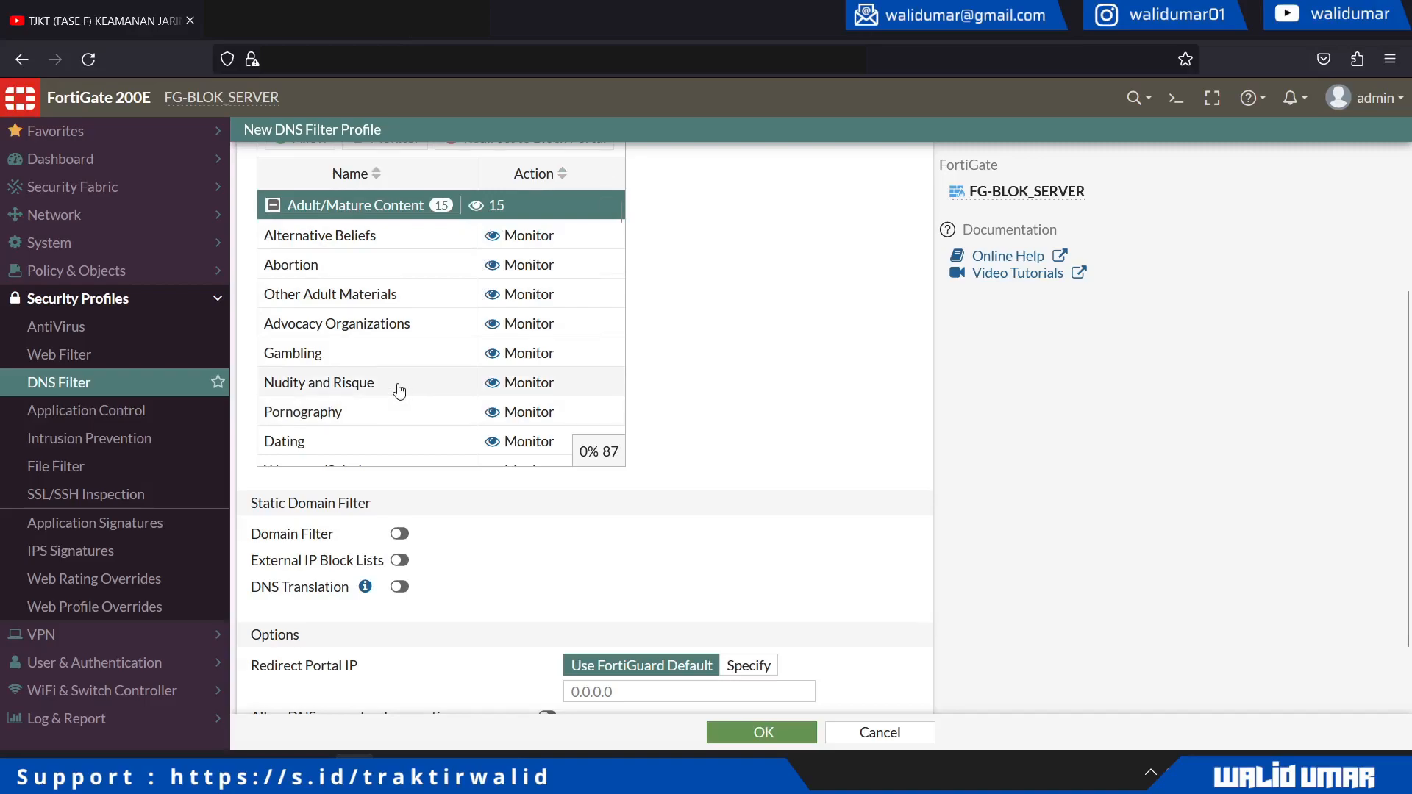
{"action": "scroll", "coordinate": [399, 389], "scroll_direction": "up", "scroll_amount": 3}
{"action": "scroll", "coordinate": [766, 413], "scroll_direction": "down", "scroll_amount": 2}
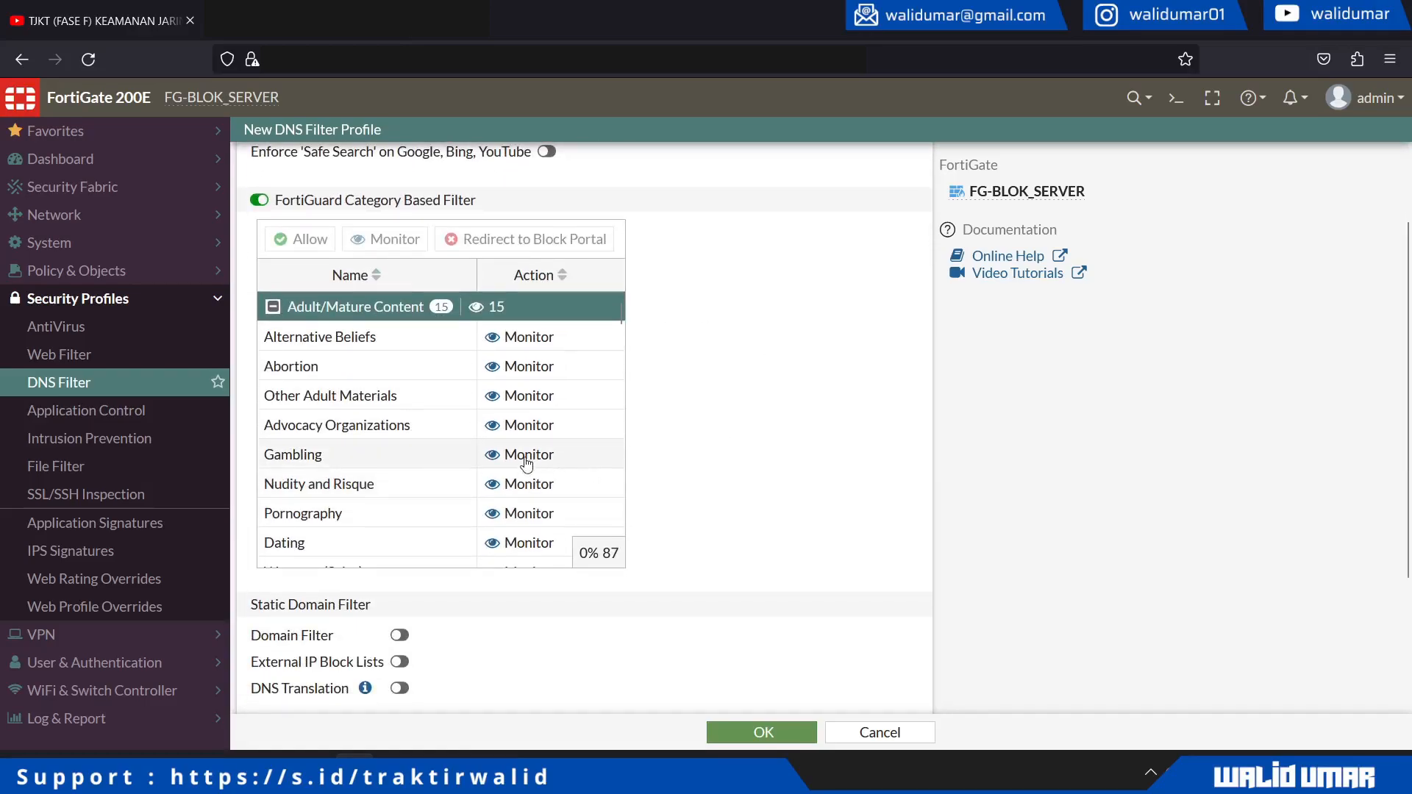
- Redirect the Gambling and Pornography categories to the block portal
{"action": "left_click", "coordinate": [526, 464]}
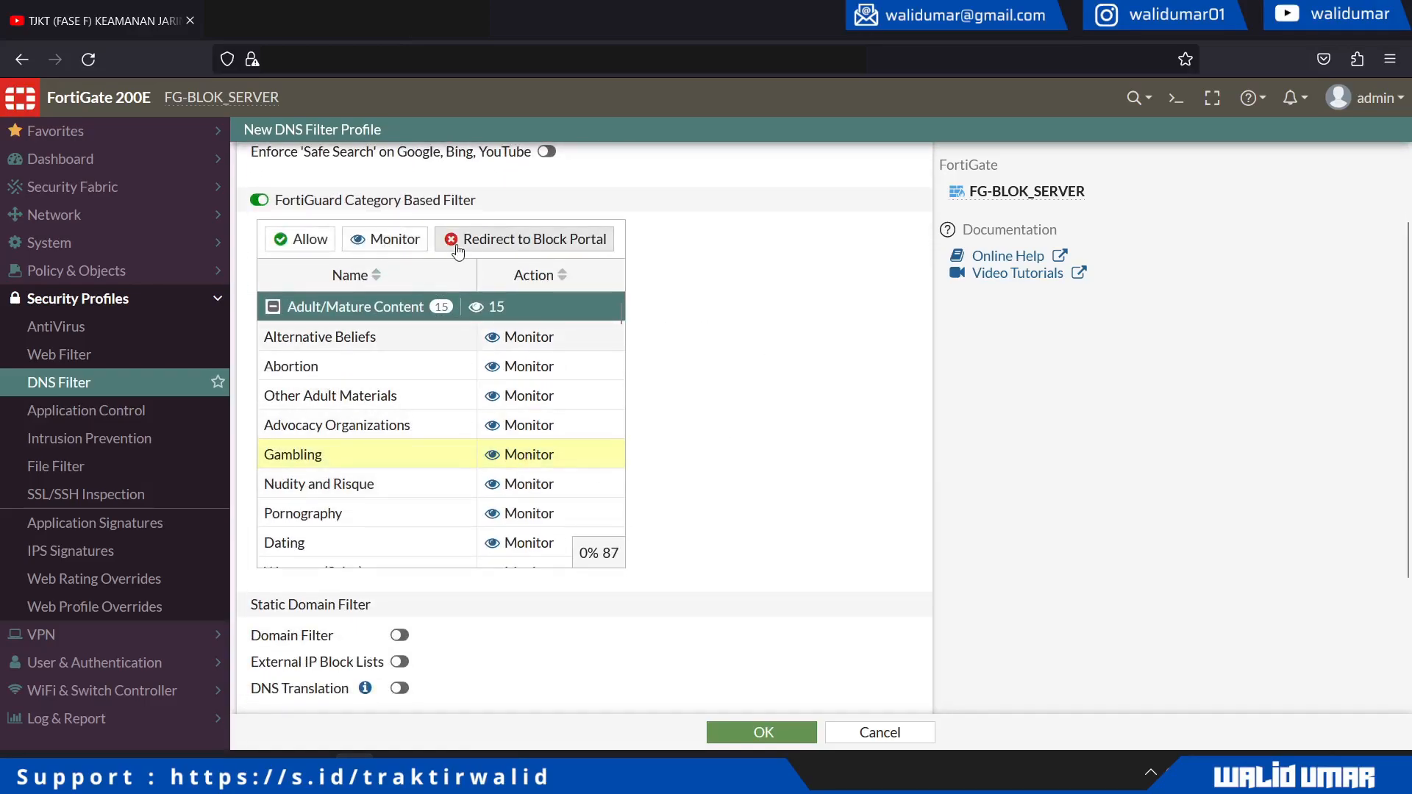
{"action": "left_click", "coordinate": [516, 243]}
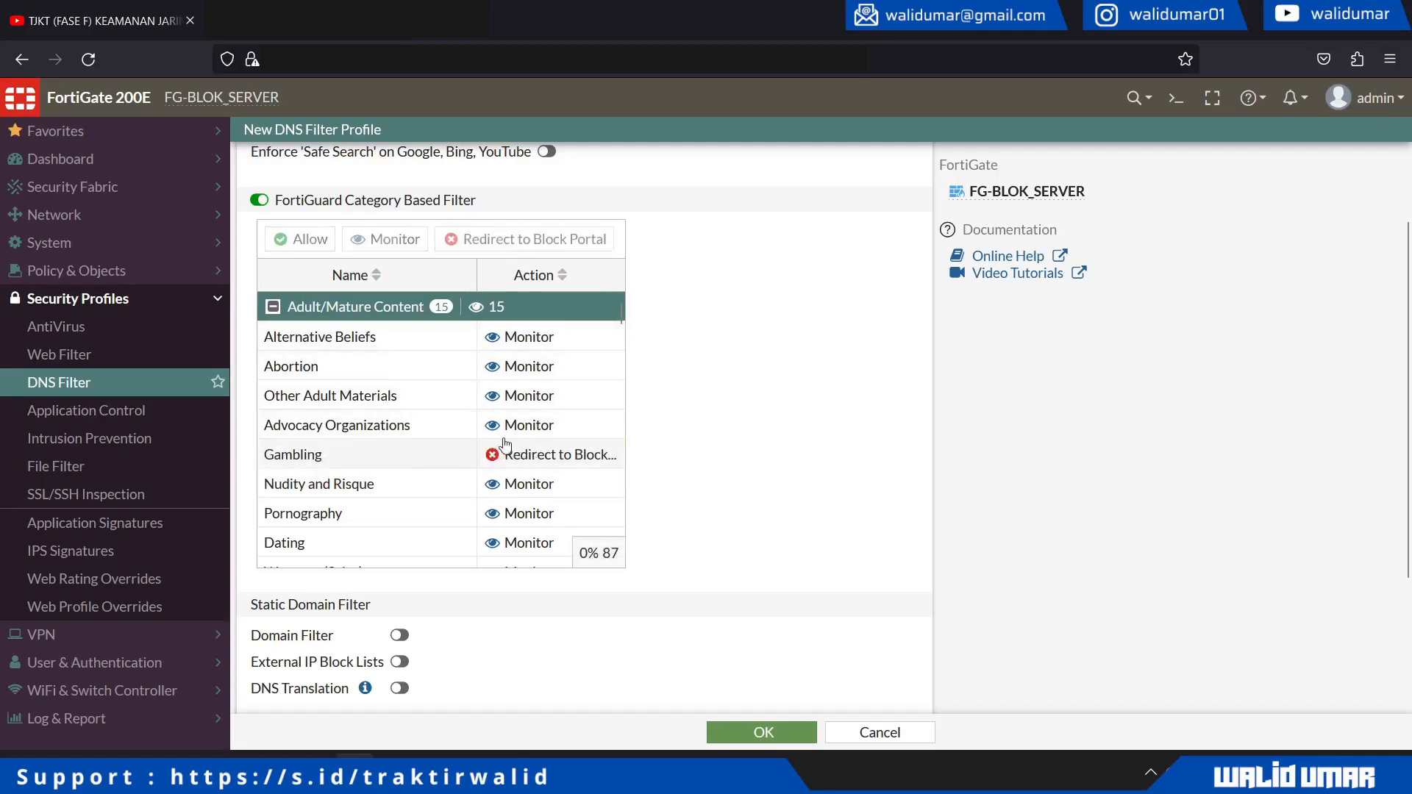
{"action": "left_click", "coordinate": [504, 513]}
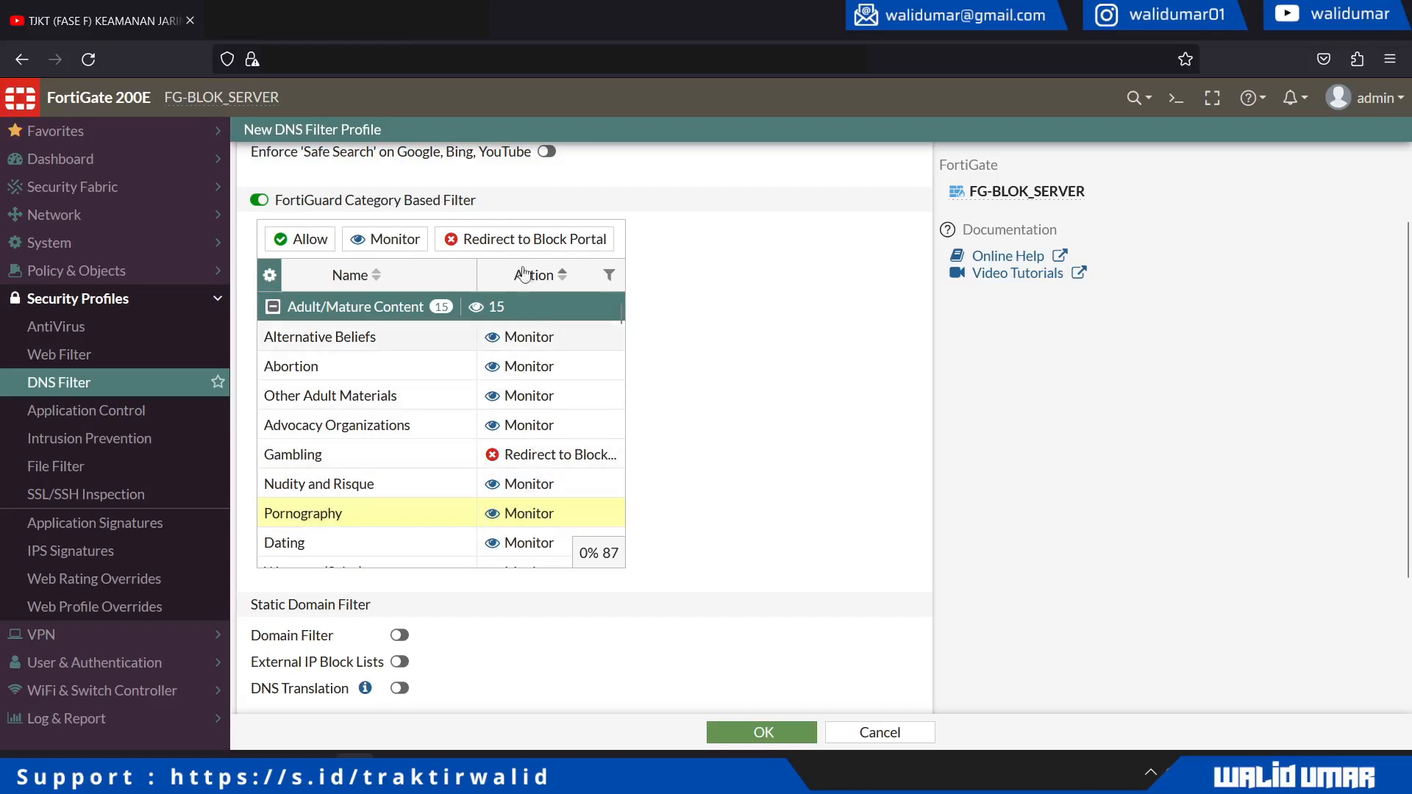
{"action": "left_click", "coordinate": [515, 242]}
- Start a new IPS sensor from the Intrusion Prevention list
{"action": "scroll", "coordinate": [531, 491], "scroll_direction": "down", "scroll_amount": 3}
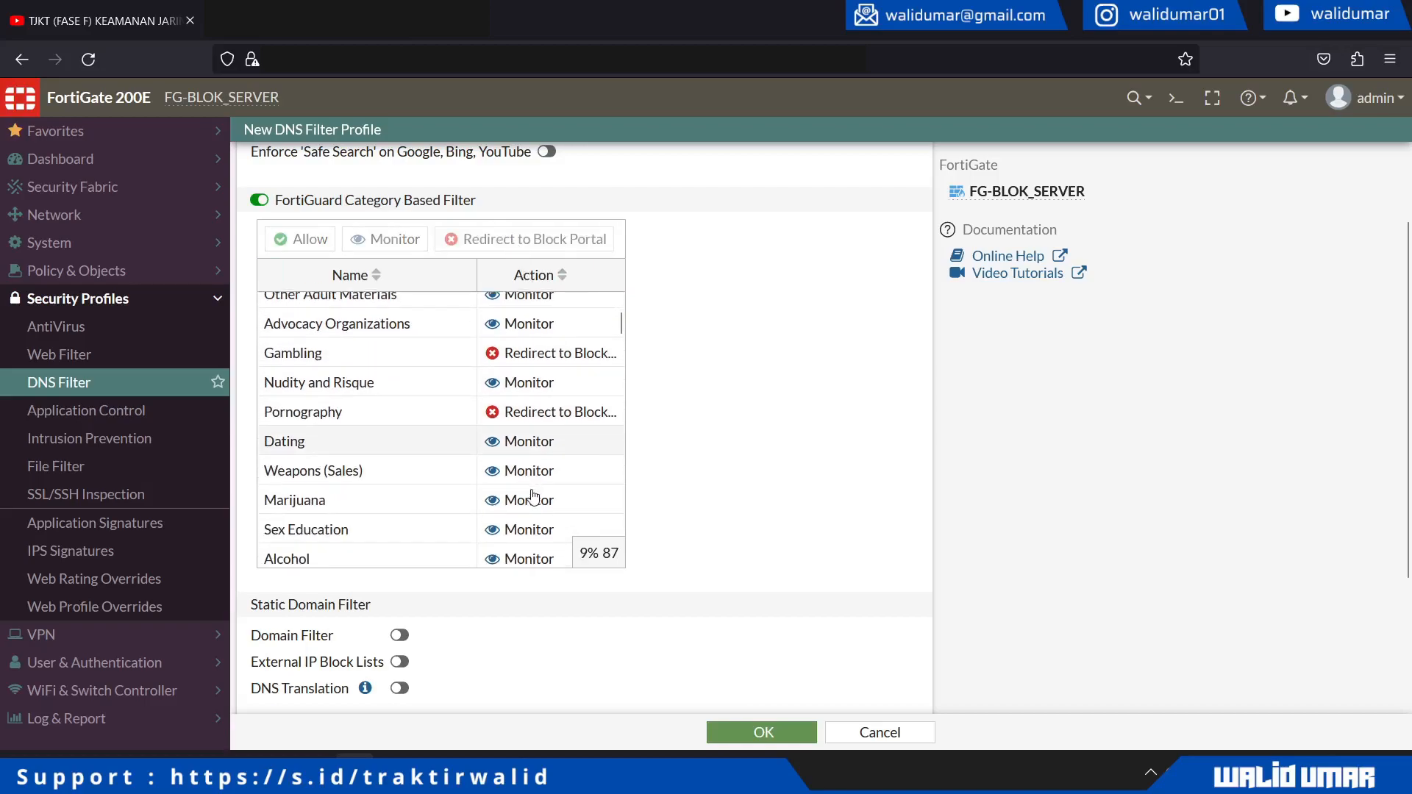
{"action": "scroll", "coordinate": [568, 479], "scroll_direction": "down", "scroll_amount": 3}
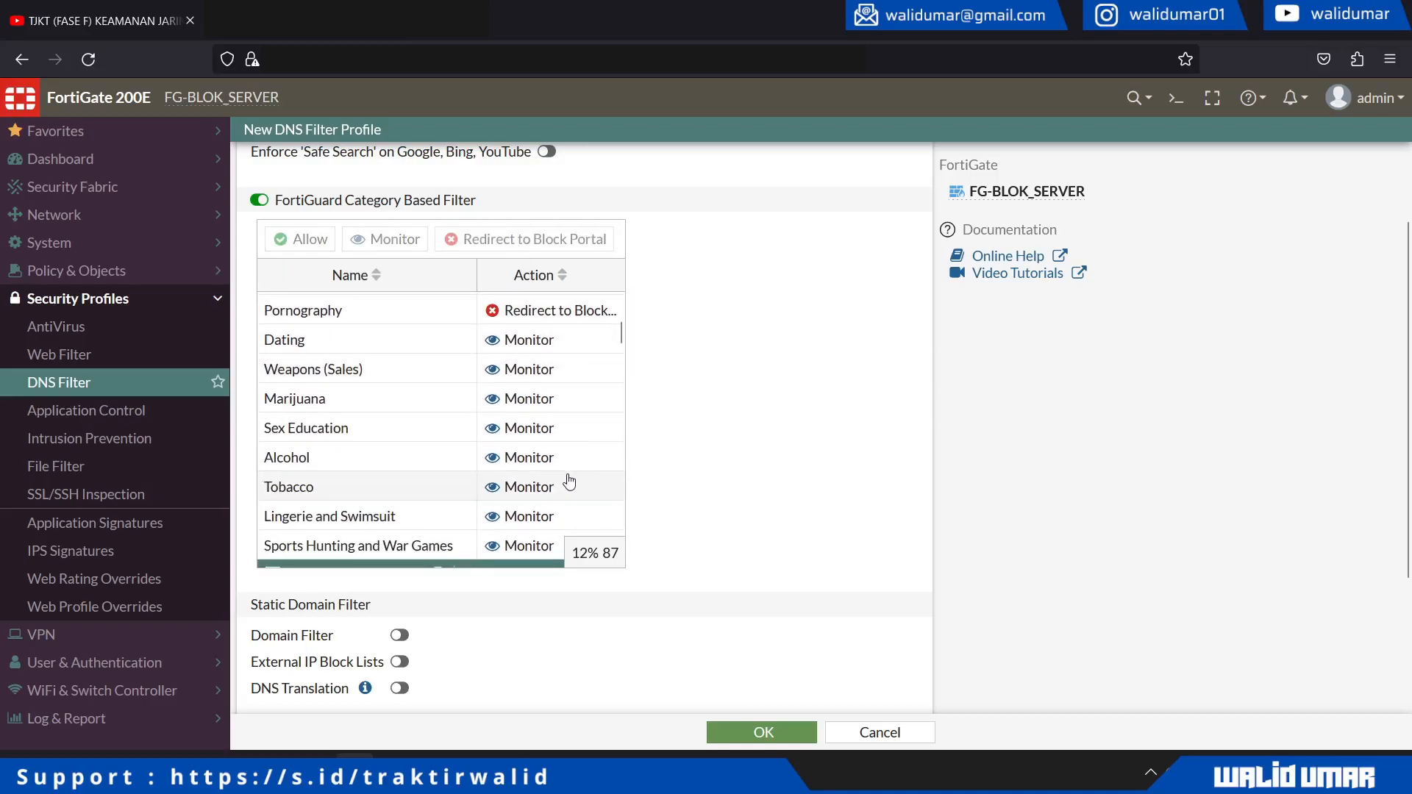
{"action": "left_click", "coordinate": [162, 414]}
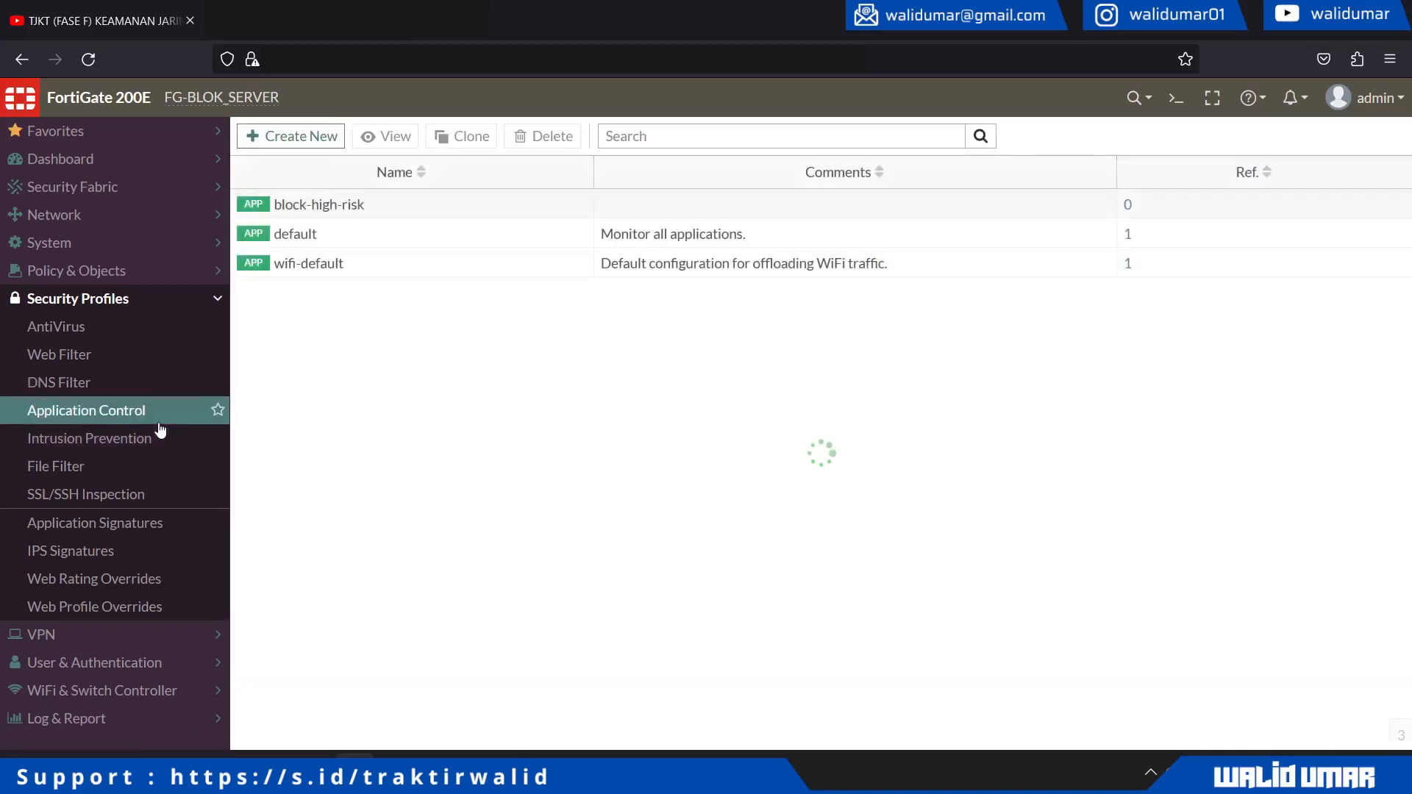
{"action": "left_click", "coordinate": [137, 445]}
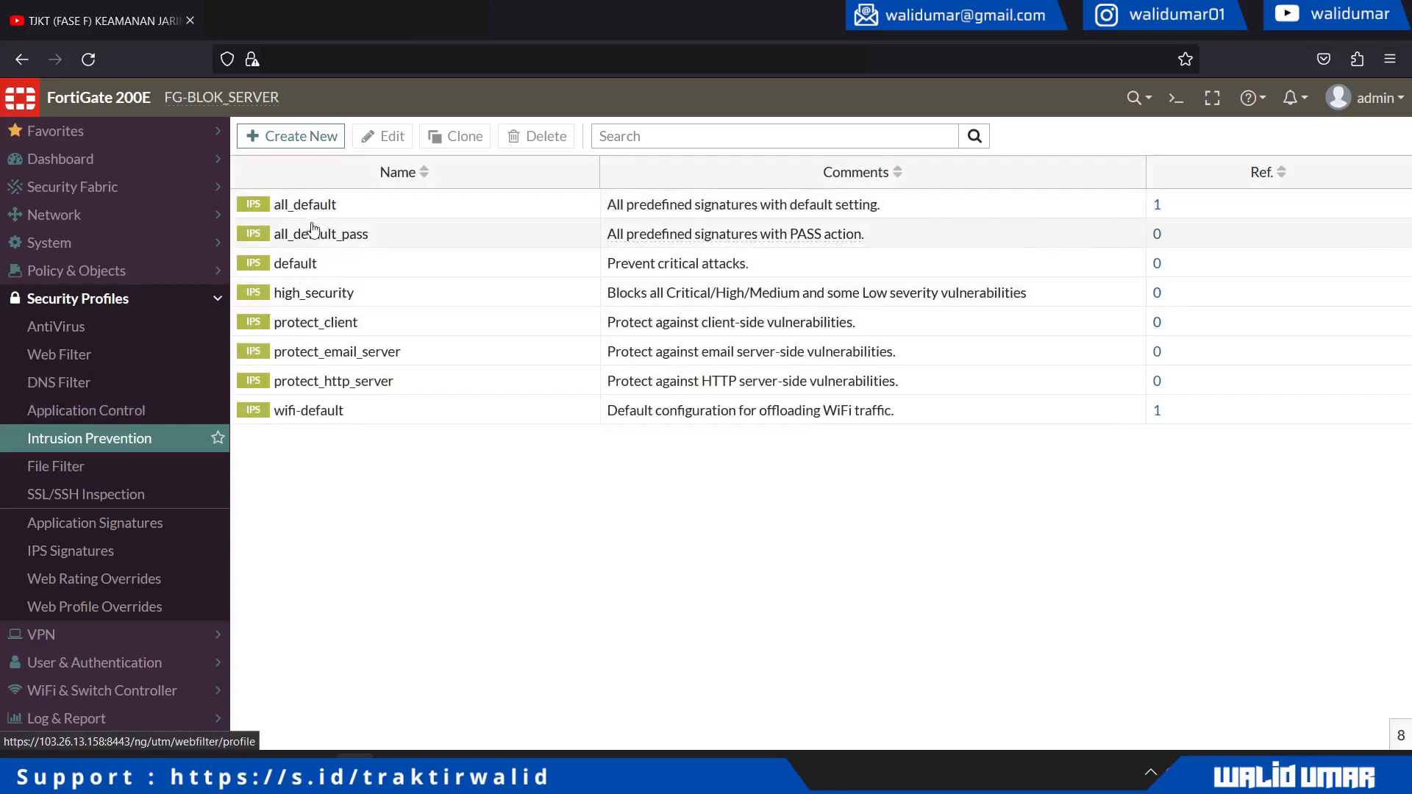
{"action": "left_click", "coordinate": [312, 136]}
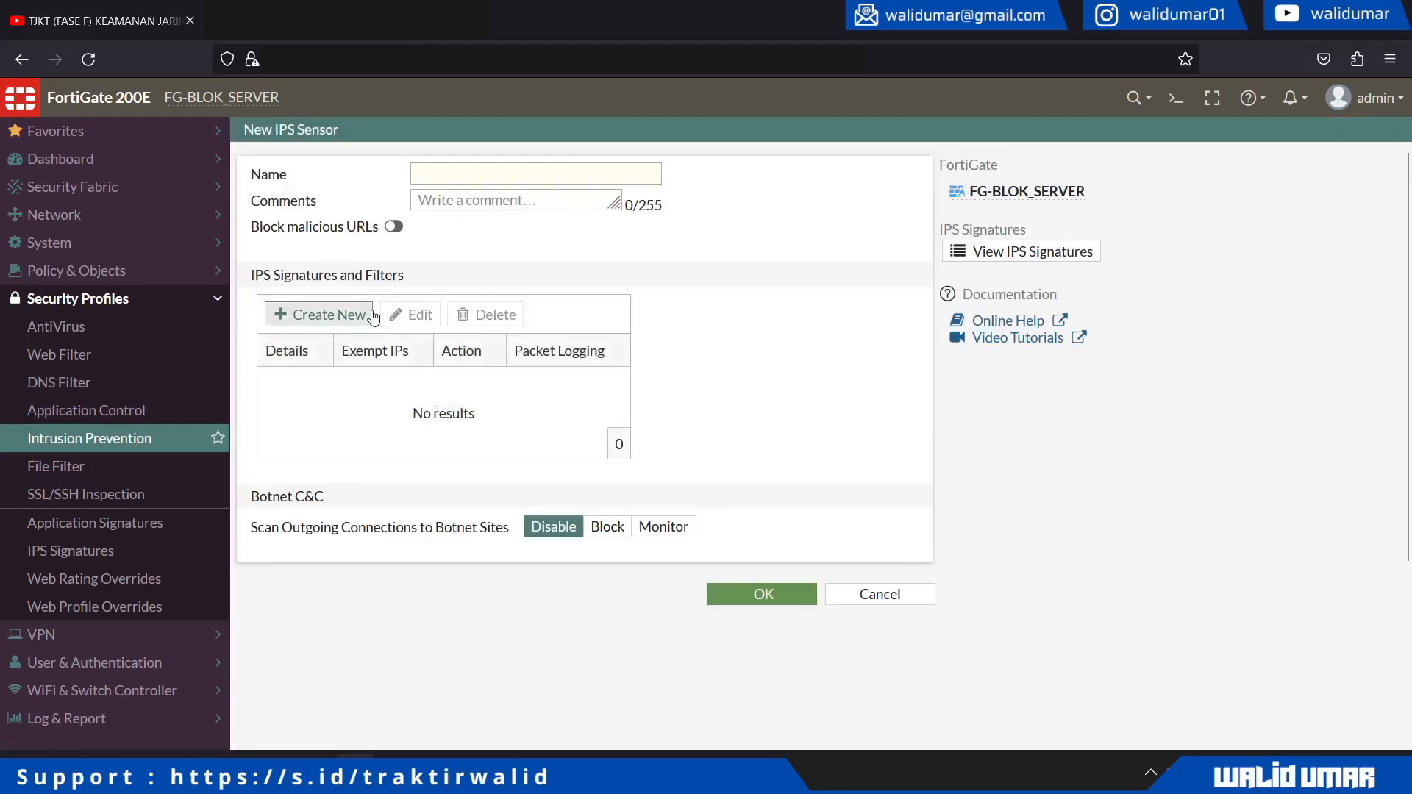
- Add a filter-type signature entry to the sensor with action Block
{"action": "left_click", "coordinate": [344, 316]}
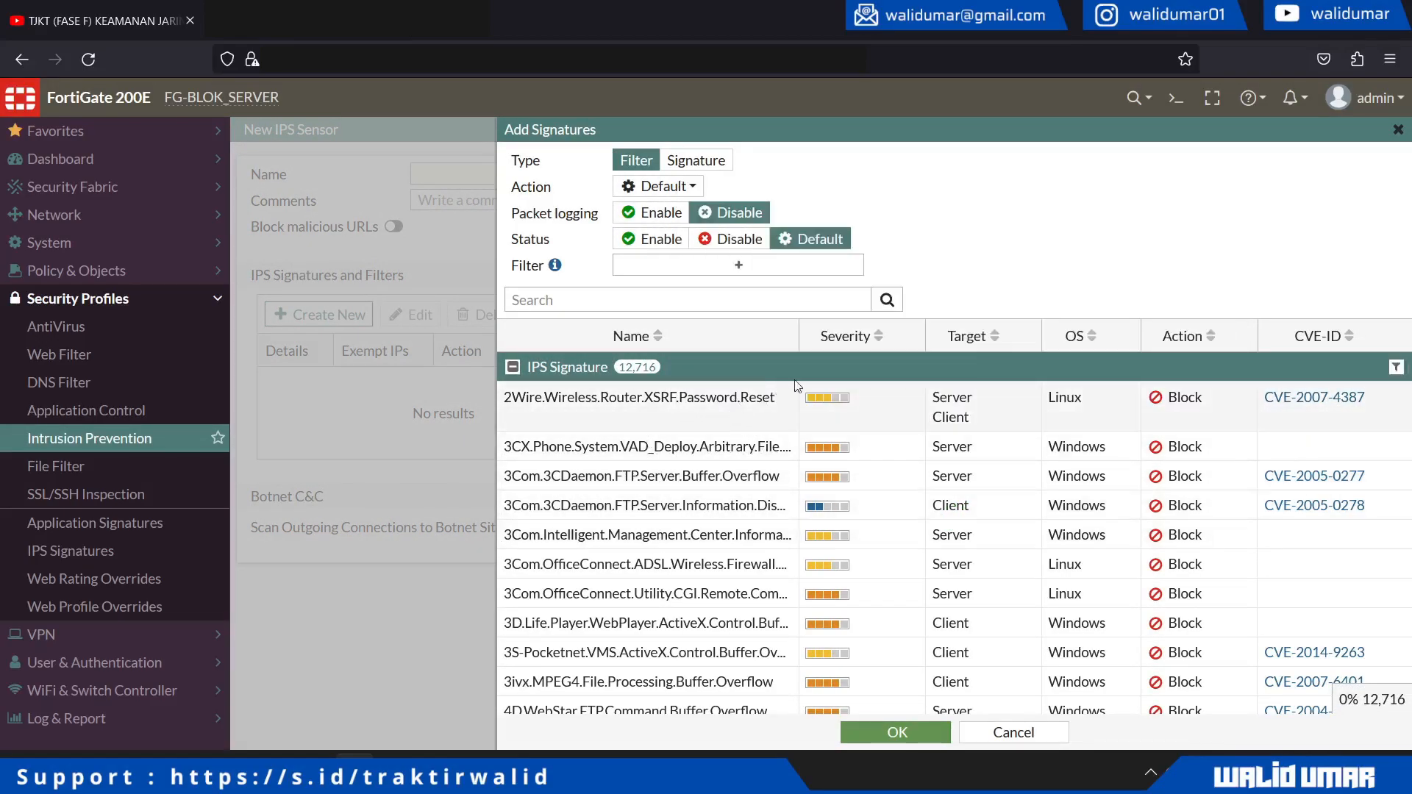
{"action": "scroll", "coordinate": [1007, 470], "scroll_direction": "down", "scroll_amount": 6}
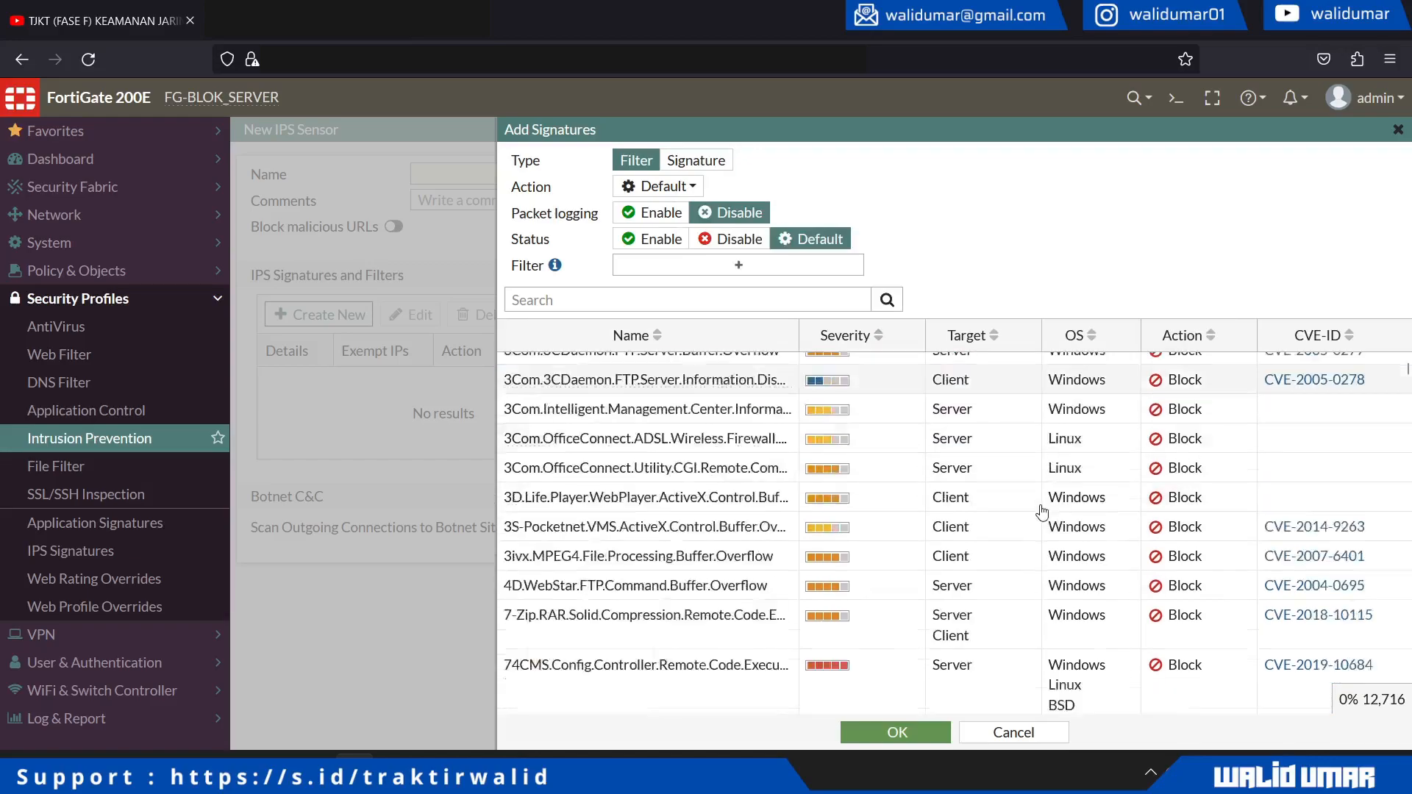
{"action": "scroll", "coordinate": [1042, 511], "scroll_direction": "down", "scroll_amount": 5}
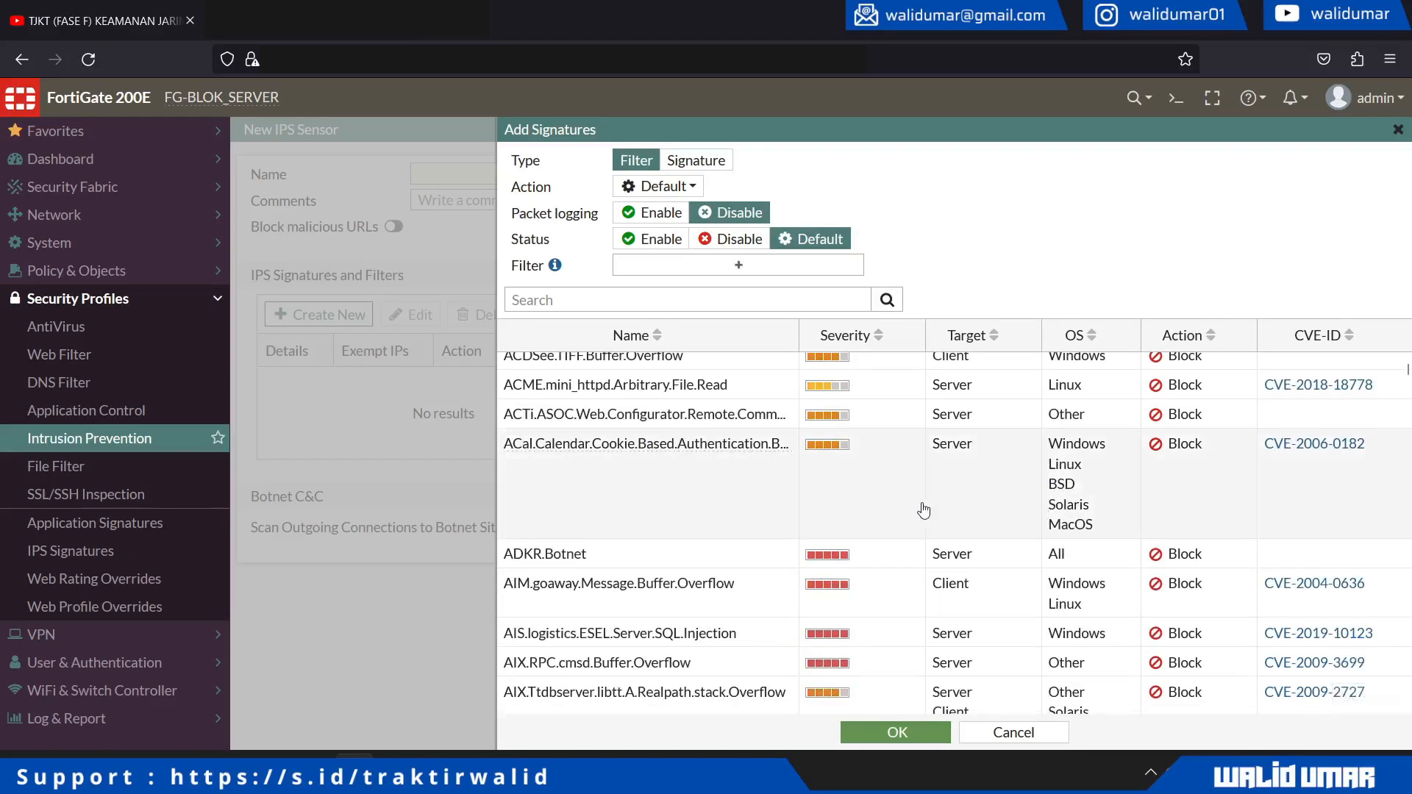
{"action": "scroll", "coordinate": [924, 511], "scroll_direction": "up", "scroll_amount": 11}
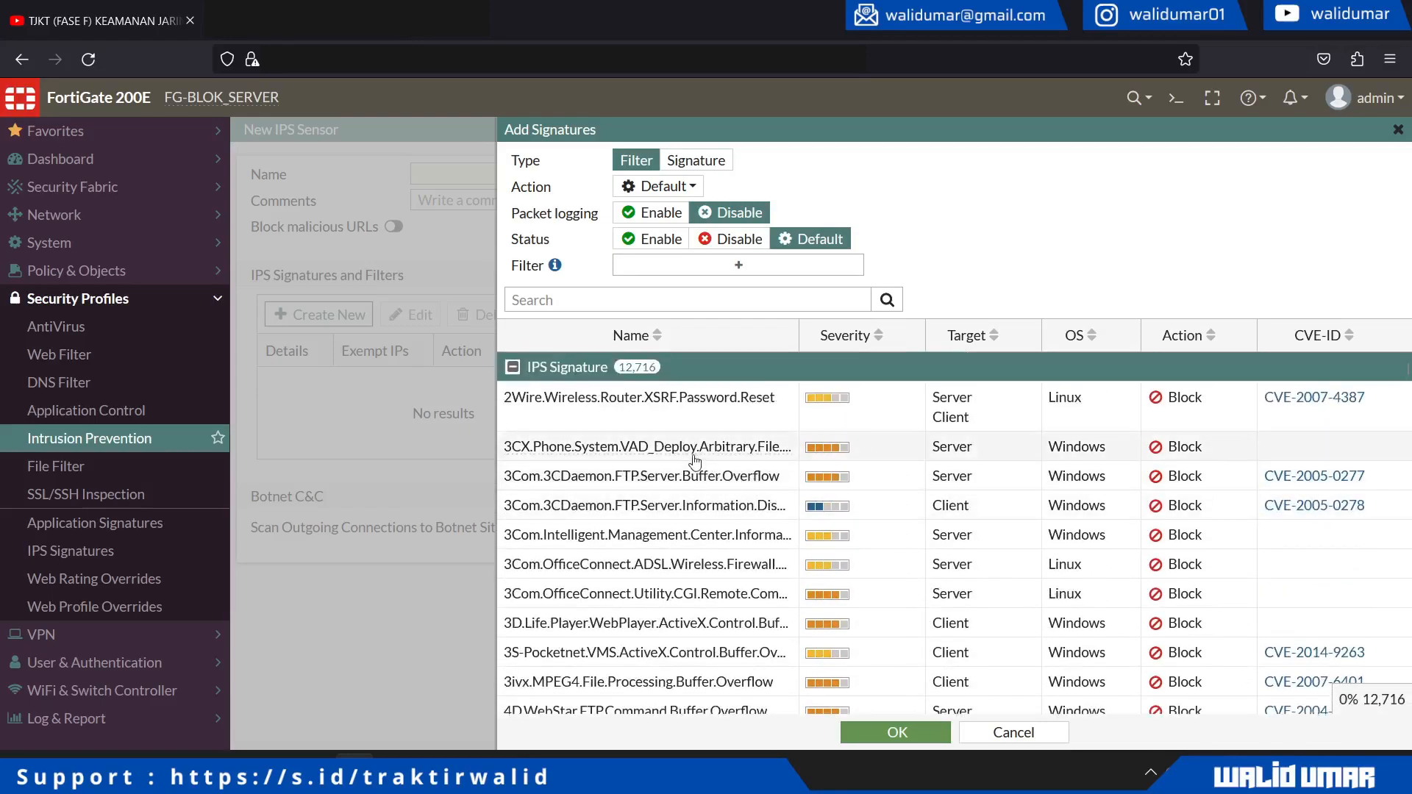
{"action": "left_click", "coordinate": [669, 166]}
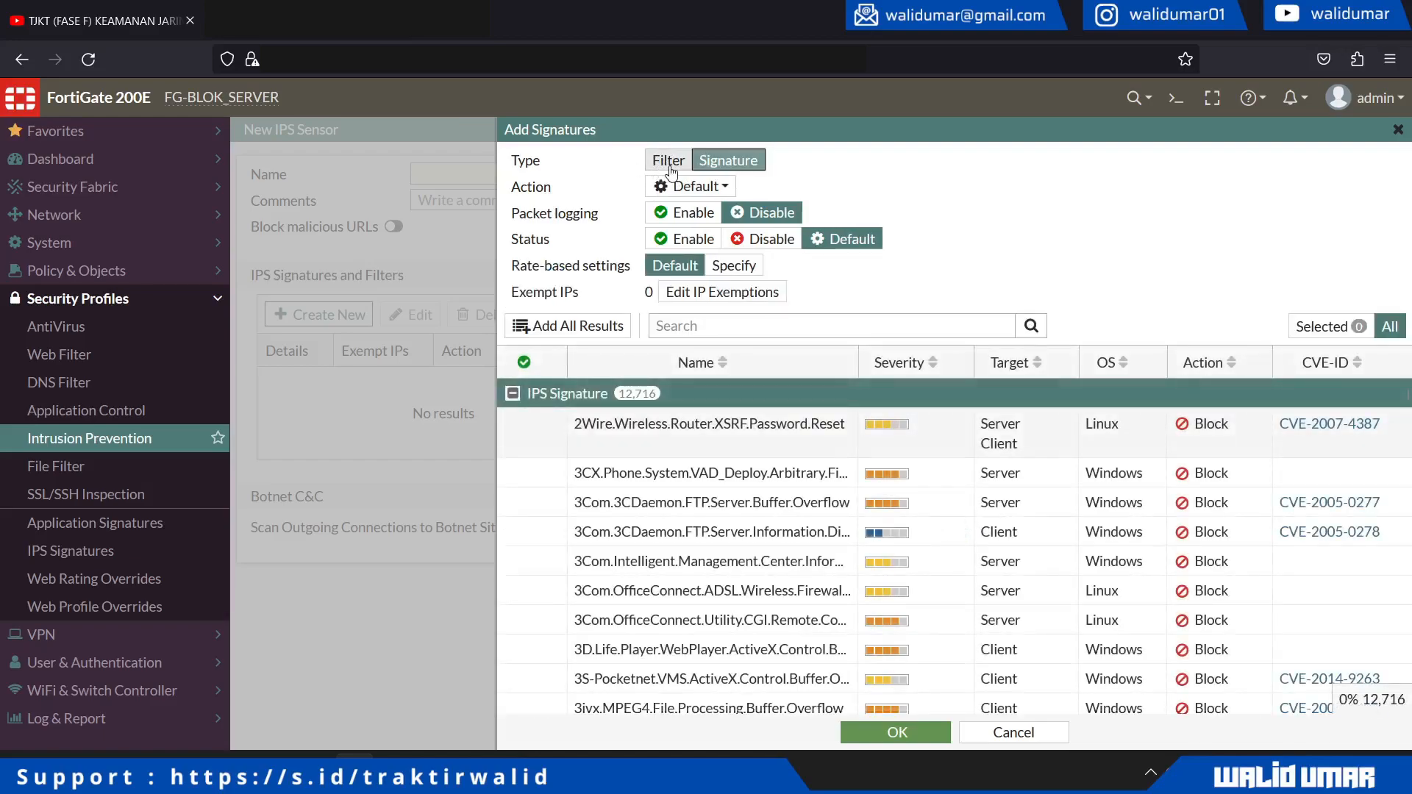
{"action": "left_click", "coordinate": [669, 166]}
{"action": "left_click", "coordinate": [658, 186]}
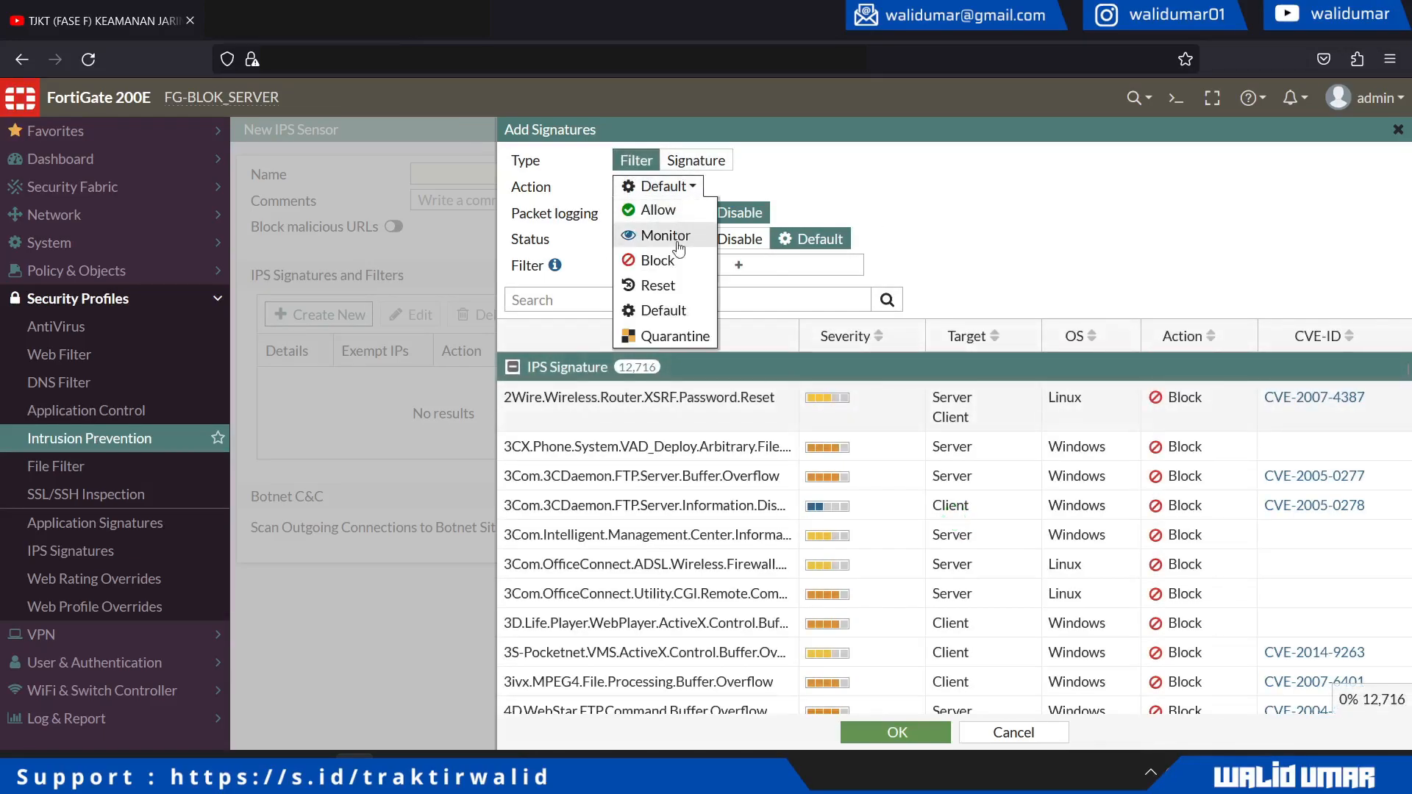
{"action": "left_click", "coordinate": [667, 262]}
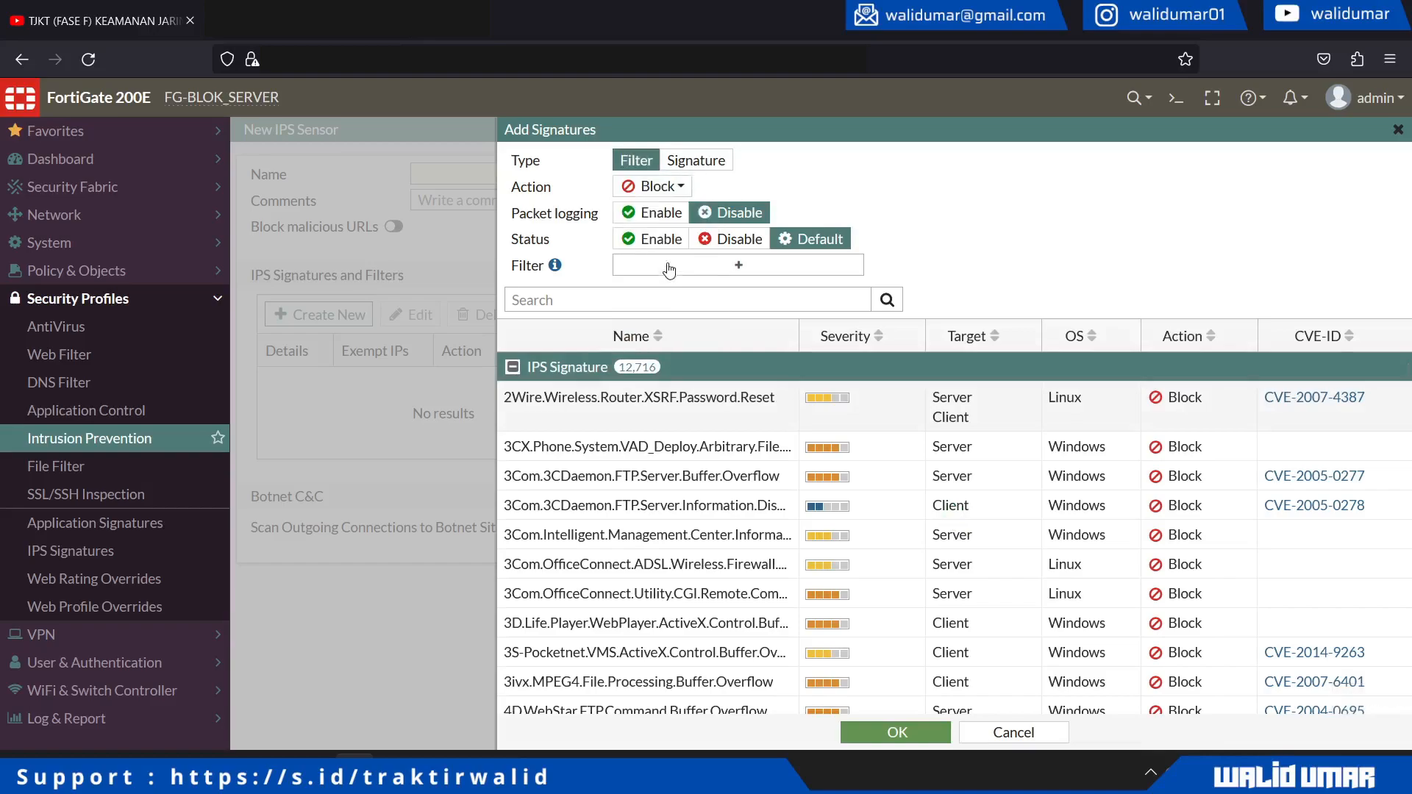
- Search the signatures for 'apache' and select the first of the 220 matches
{"action": "left_click", "coordinate": [692, 297]}
{"action": "type", "text": "apache"}
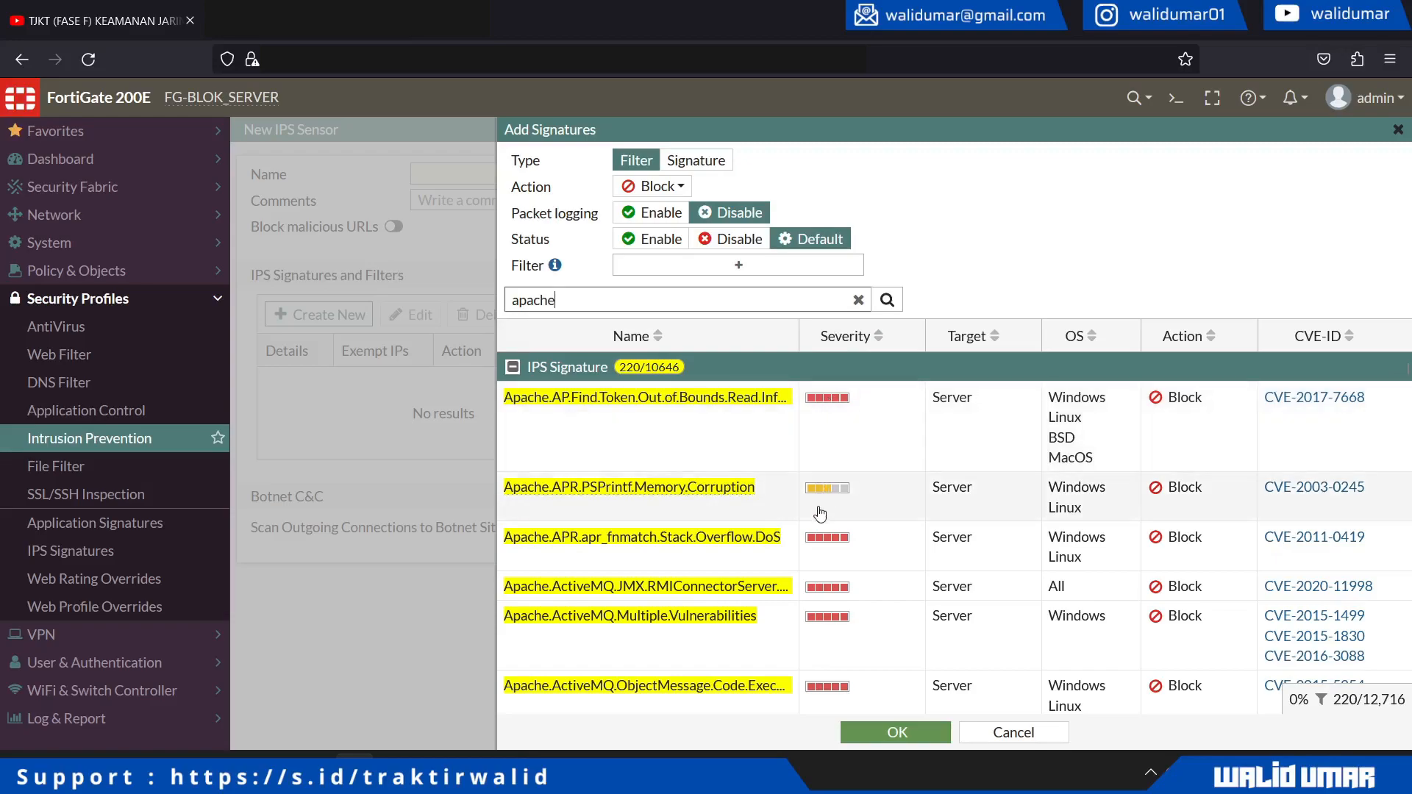
{"action": "left_click", "coordinate": [733, 421]}
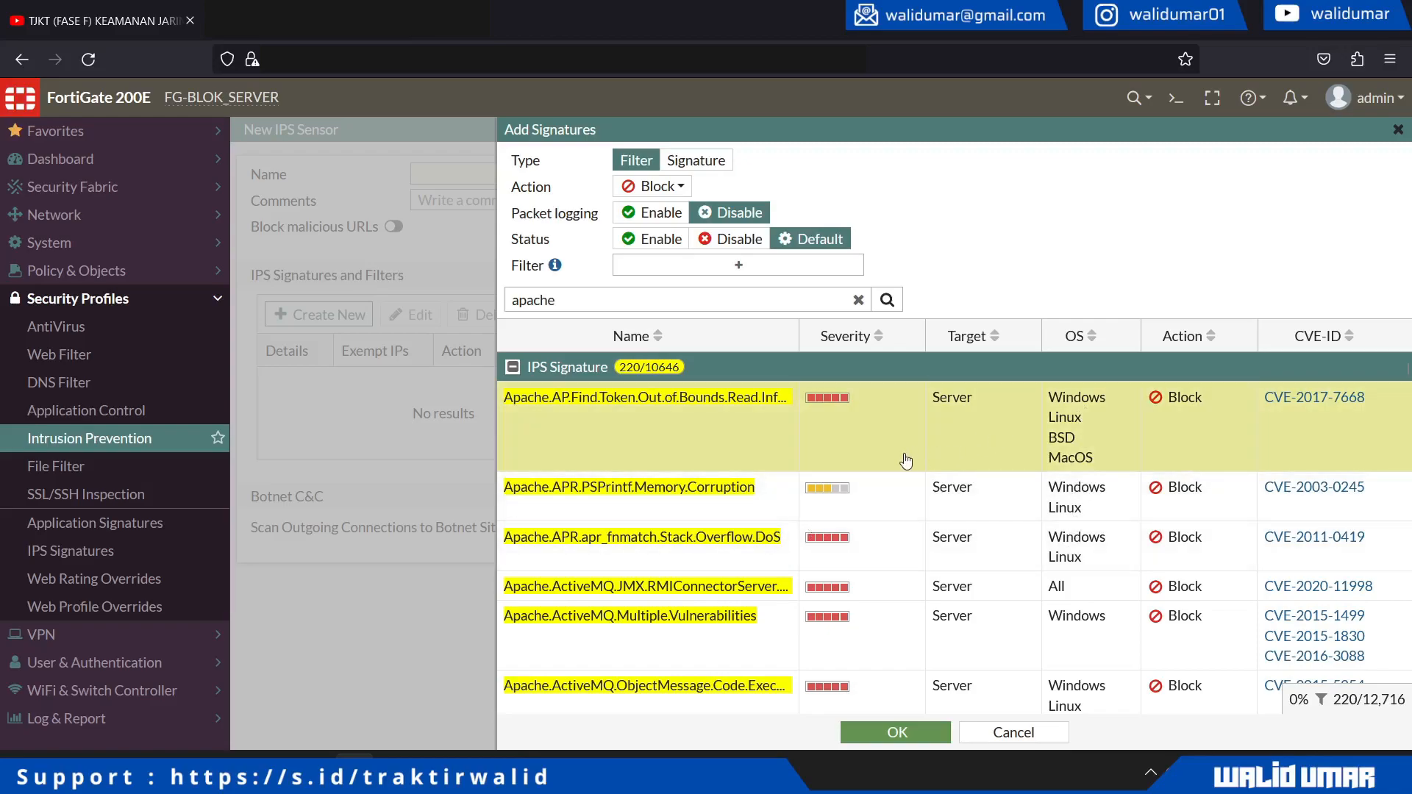
{"action": "scroll", "coordinate": [1311, 428], "scroll_direction": "down", "scroll_amount": 3}
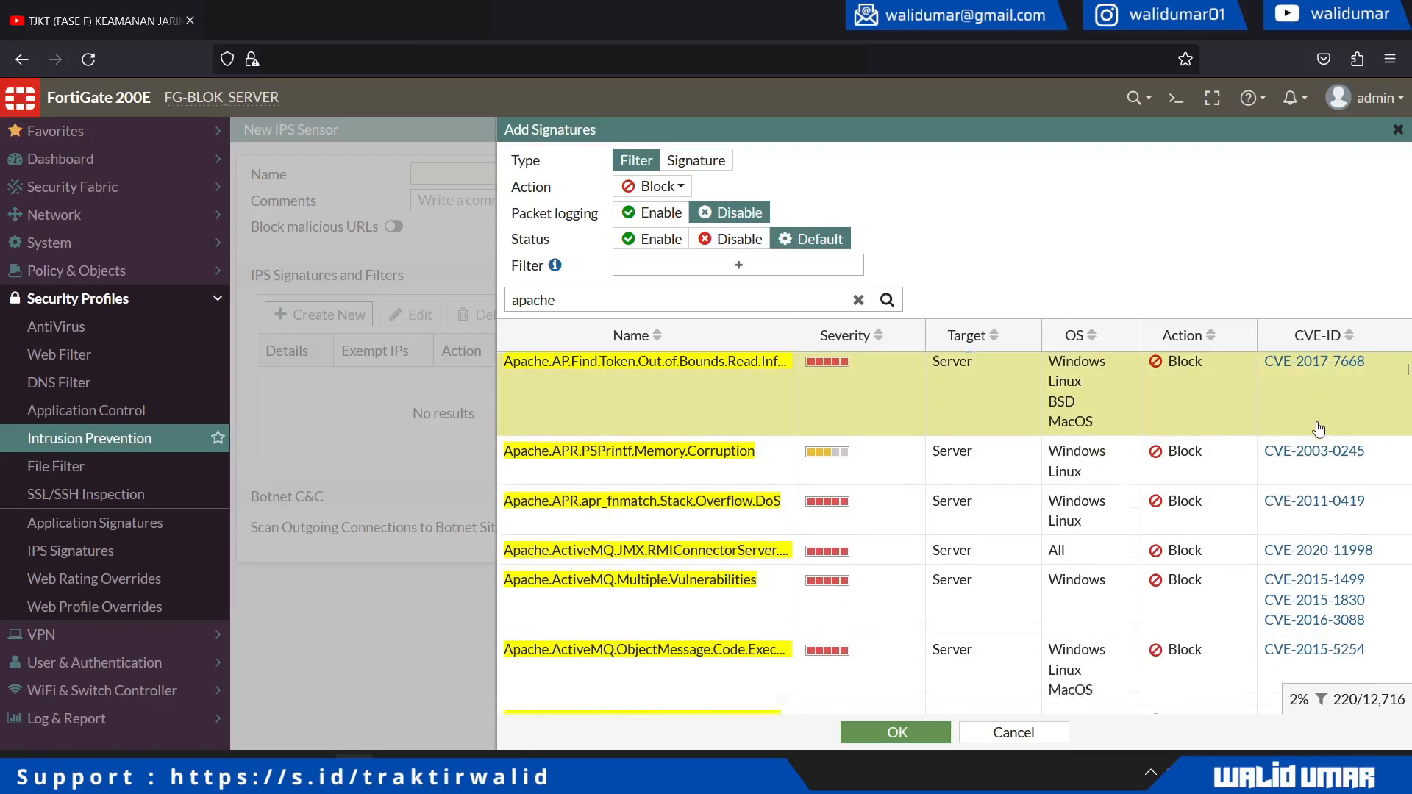
{"action": "scroll", "coordinate": [1322, 488], "scroll_direction": "down", "scroll_amount": 15}
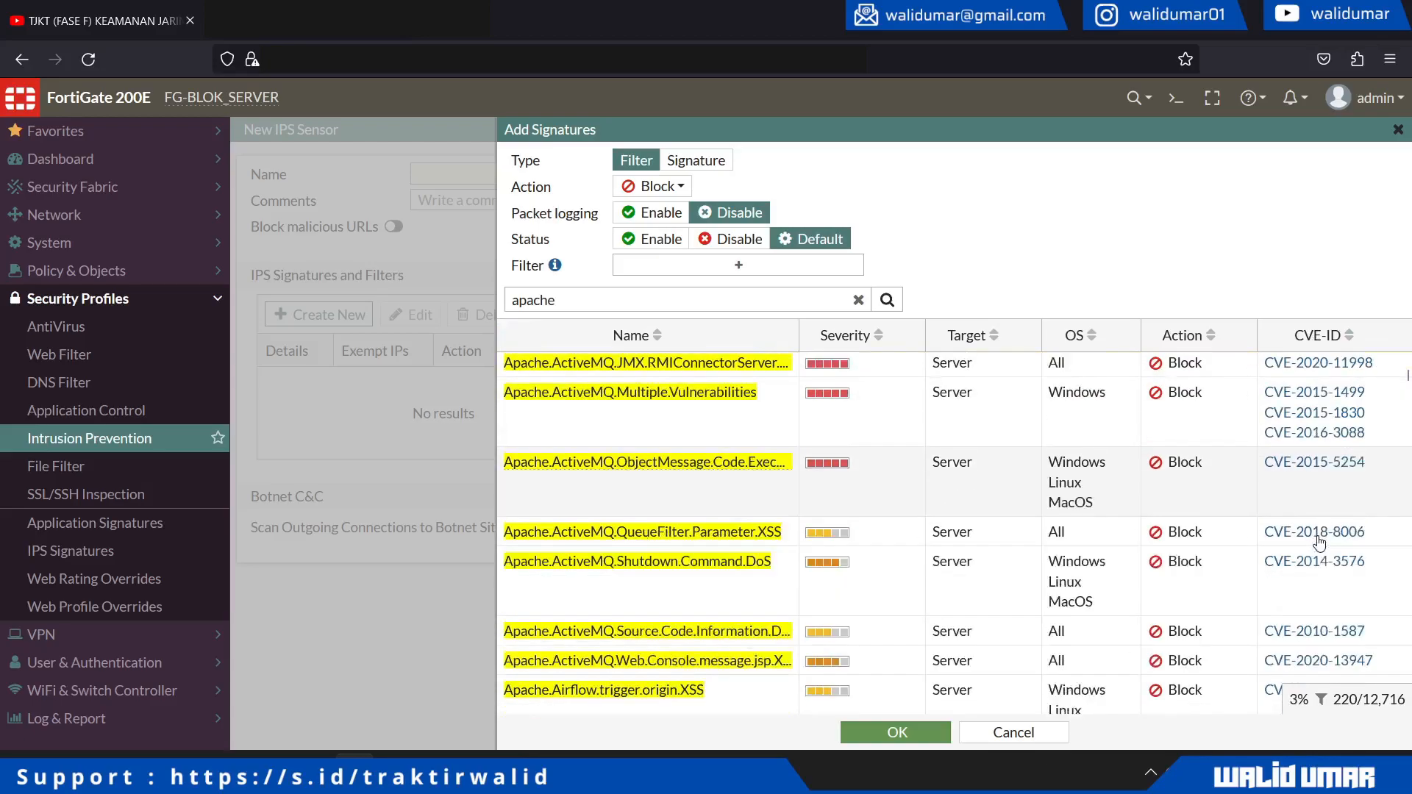
{"action": "scroll", "coordinate": [1318, 542], "scroll_direction": "down", "scroll_amount": 10}
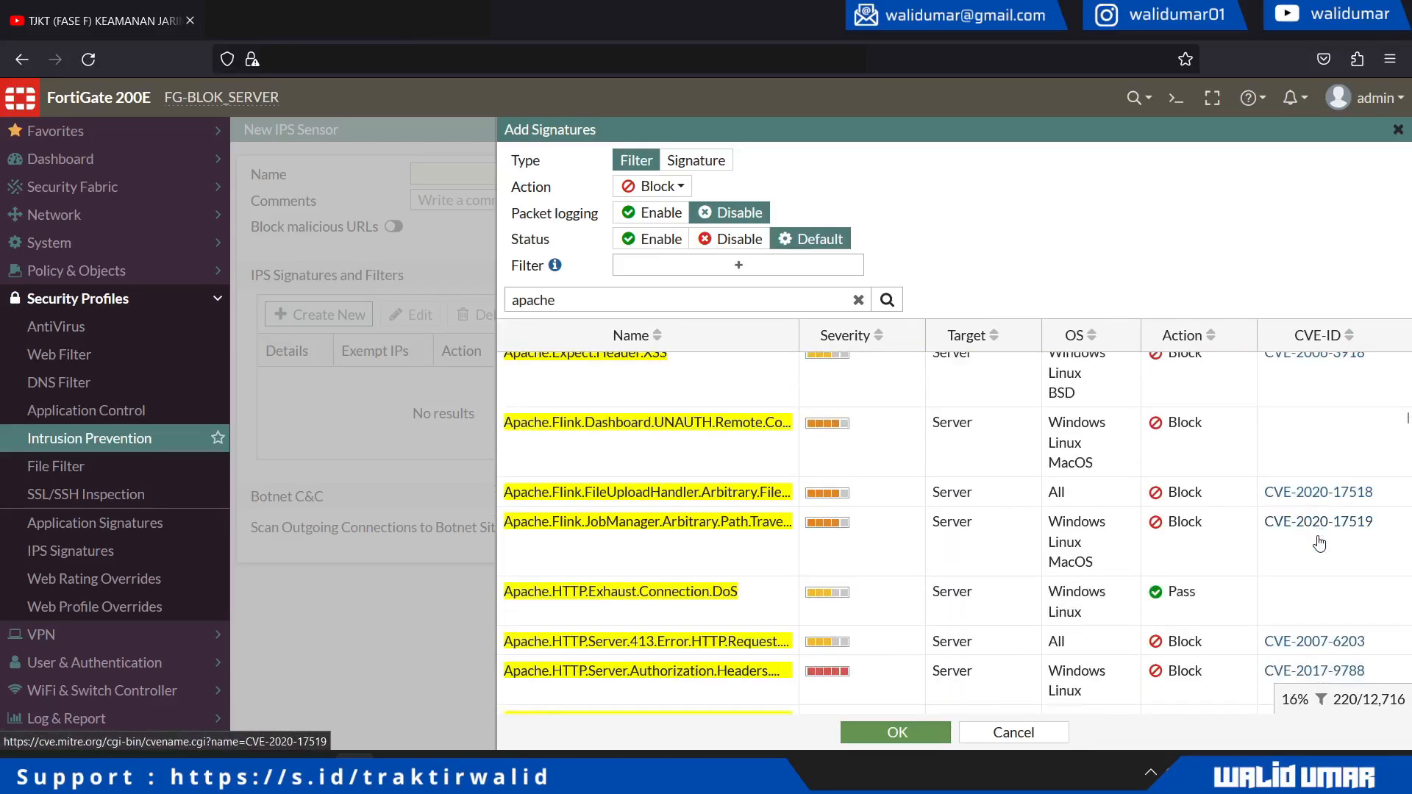
{"action": "double_click", "coordinate": [601, 307]}
- Search for 'ssh' and select the CGI.WpsShop, CentOS.Web.Panel send_ssh and Git.SSH signatures
{"action": "type", "text": "ssh"}
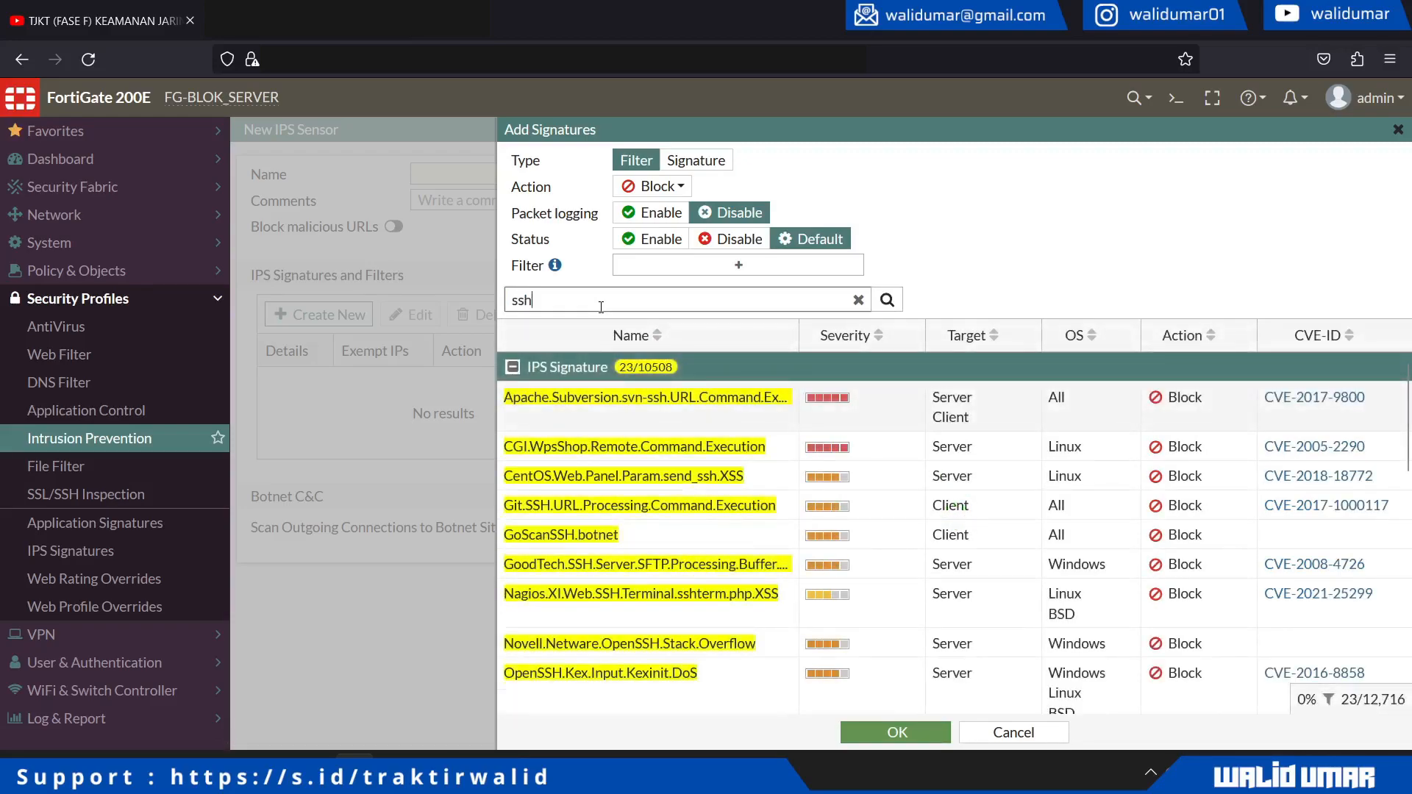
{"action": "scroll", "coordinate": [627, 523], "scroll_direction": "down", "scroll_amount": 5}
{"action": "scroll", "coordinate": [627, 524], "scroll_direction": "down", "scroll_amount": 5}
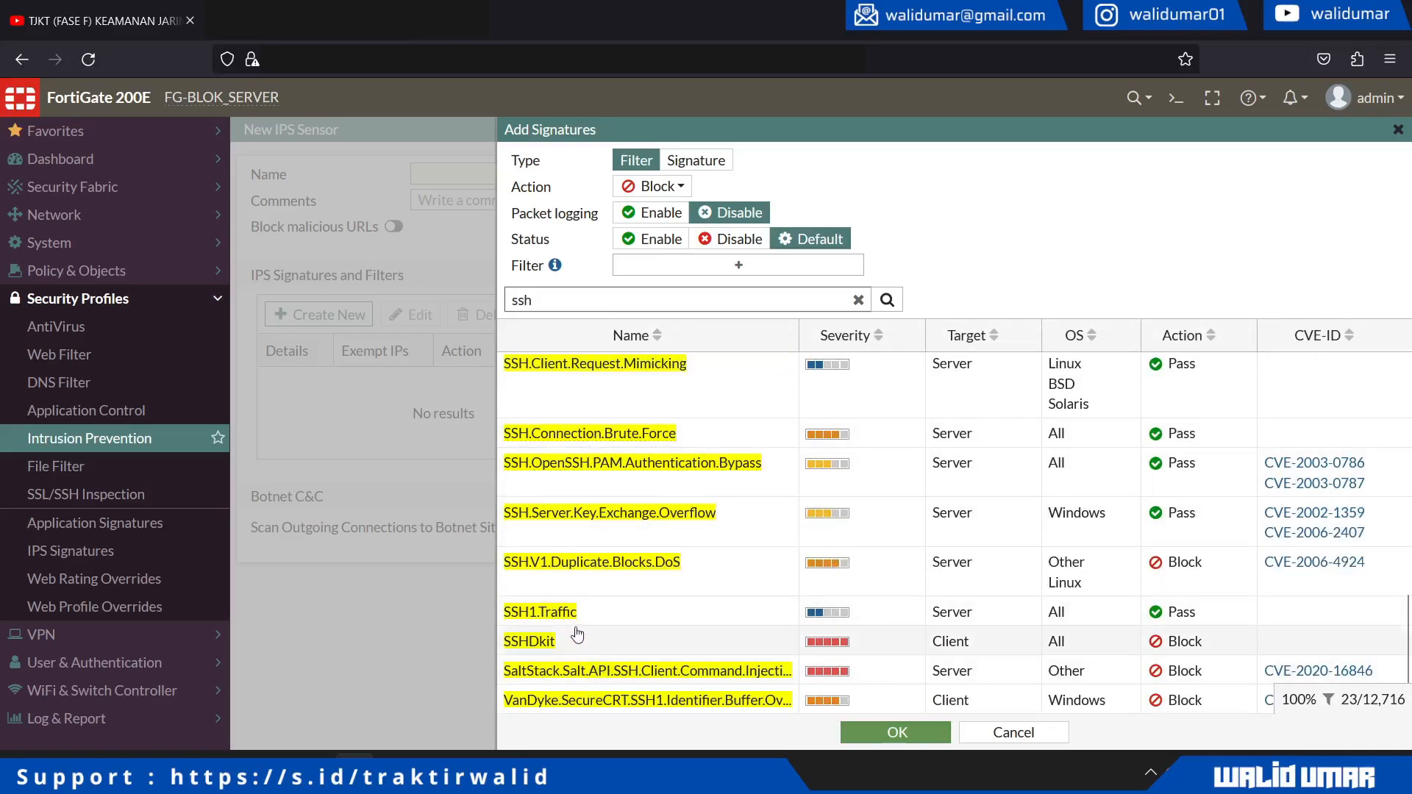
{"action": "scroll", "coordinate": [578, 563], "scroll_direction": "up", "scroll_amount": 10}
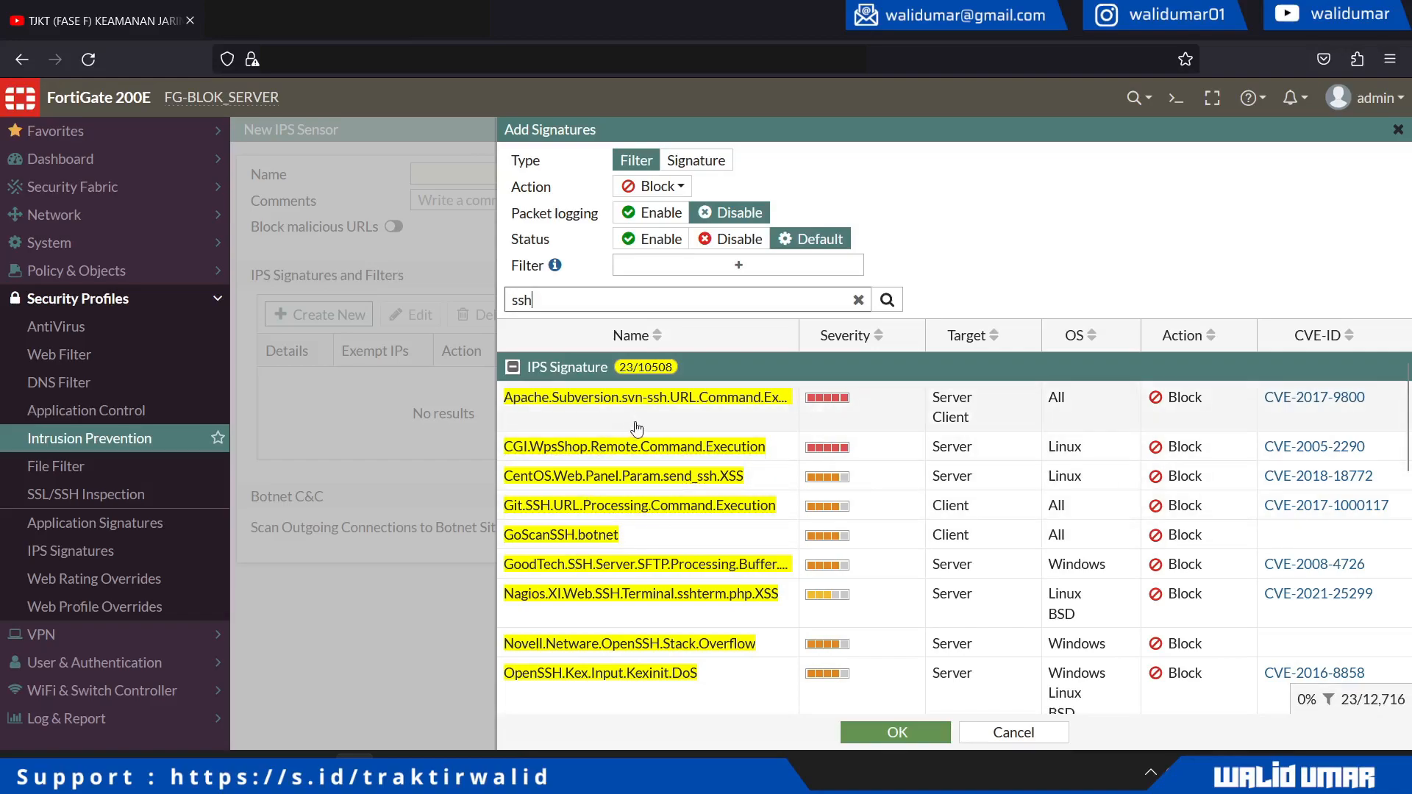
{"action": "left_click", "coordinate": [672, 421]}
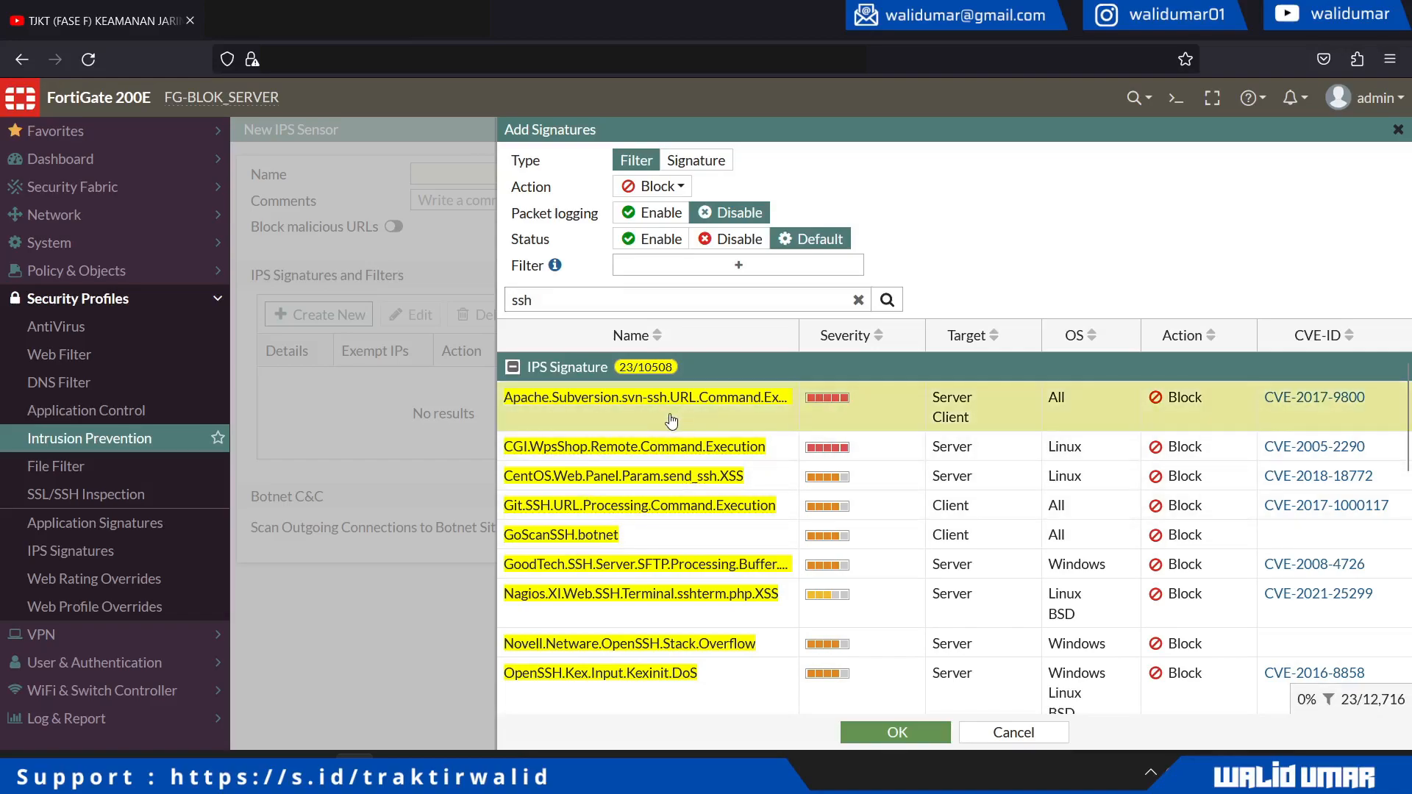
{"action": "left_click", "coordinate": [702, 459]}
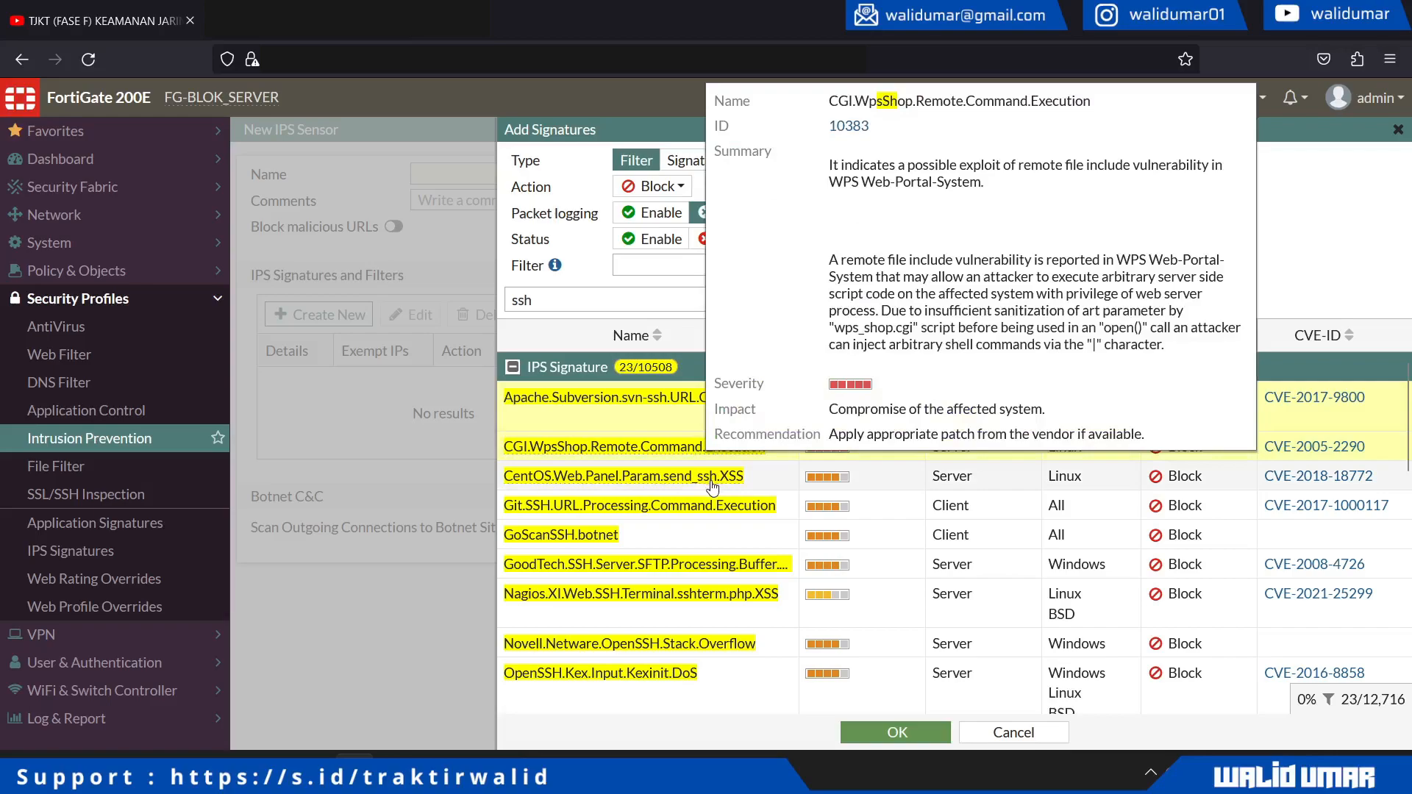
{"action": "left_click", "coordinate": [725, 476]}
{"action": "left_click", "coordinate": [723, 507]}
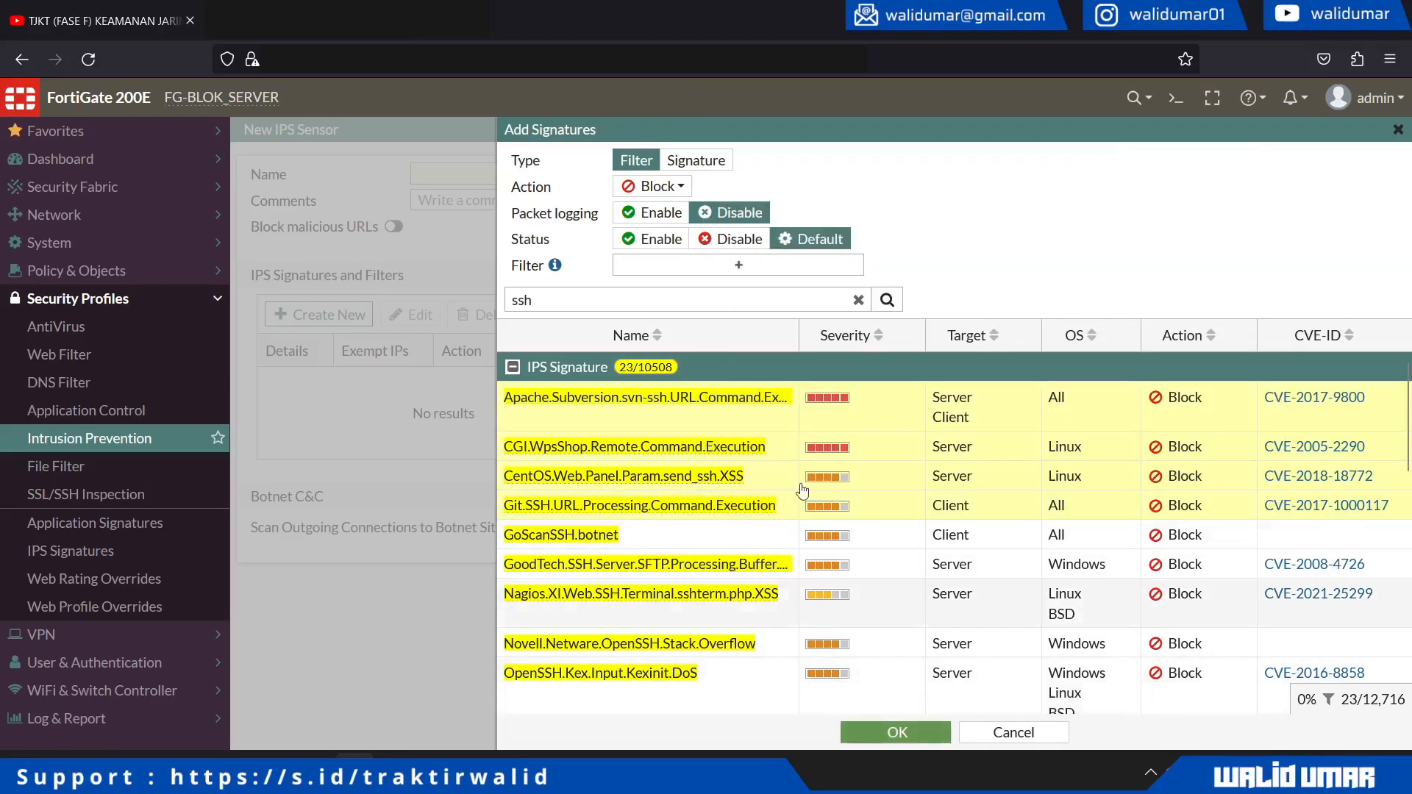
- Browse the filter attributes, then add the Block filter for All Attributes to the sensor
{"action": "left_click", "coordinate": [733, 273]}
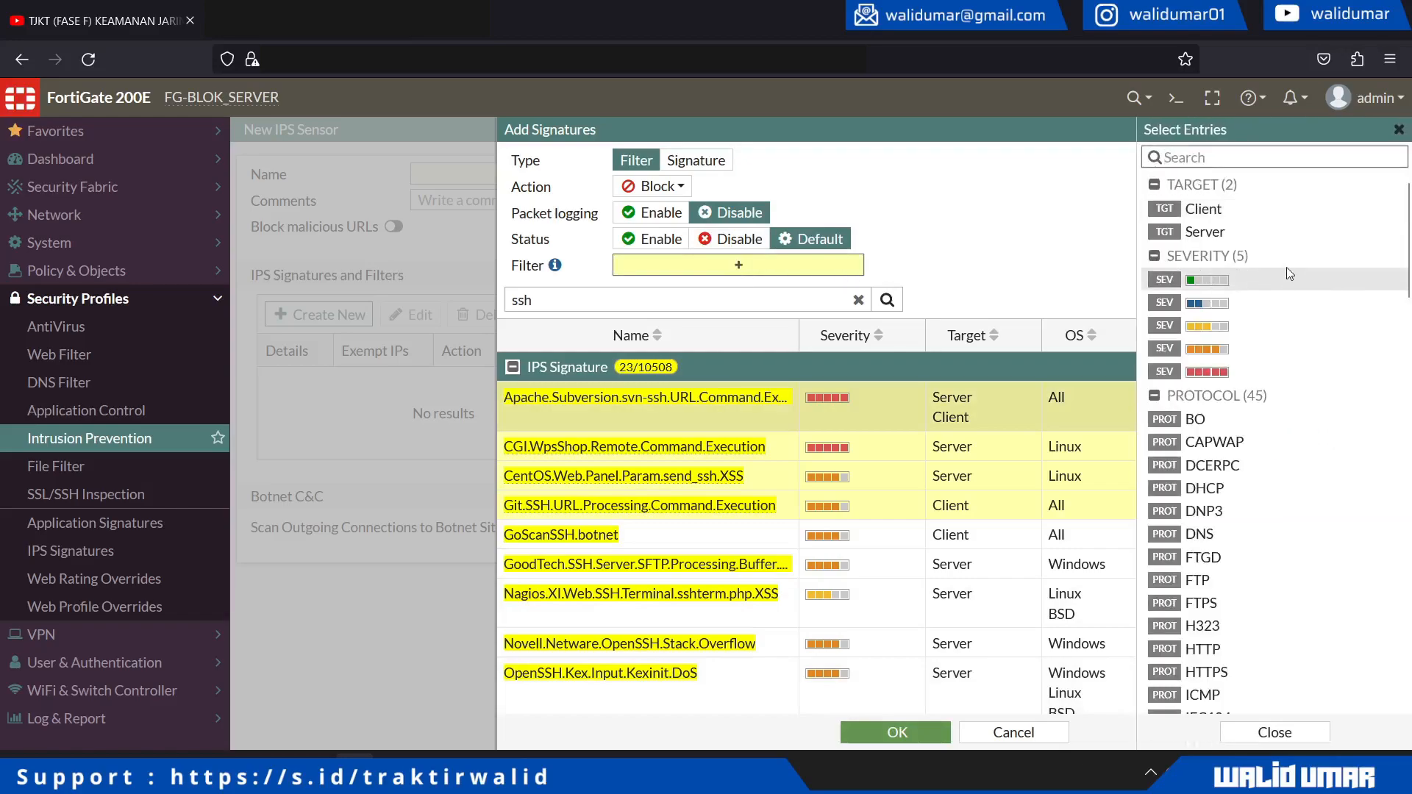
{"action": "left_click", "coordinate": [1250, 209]}
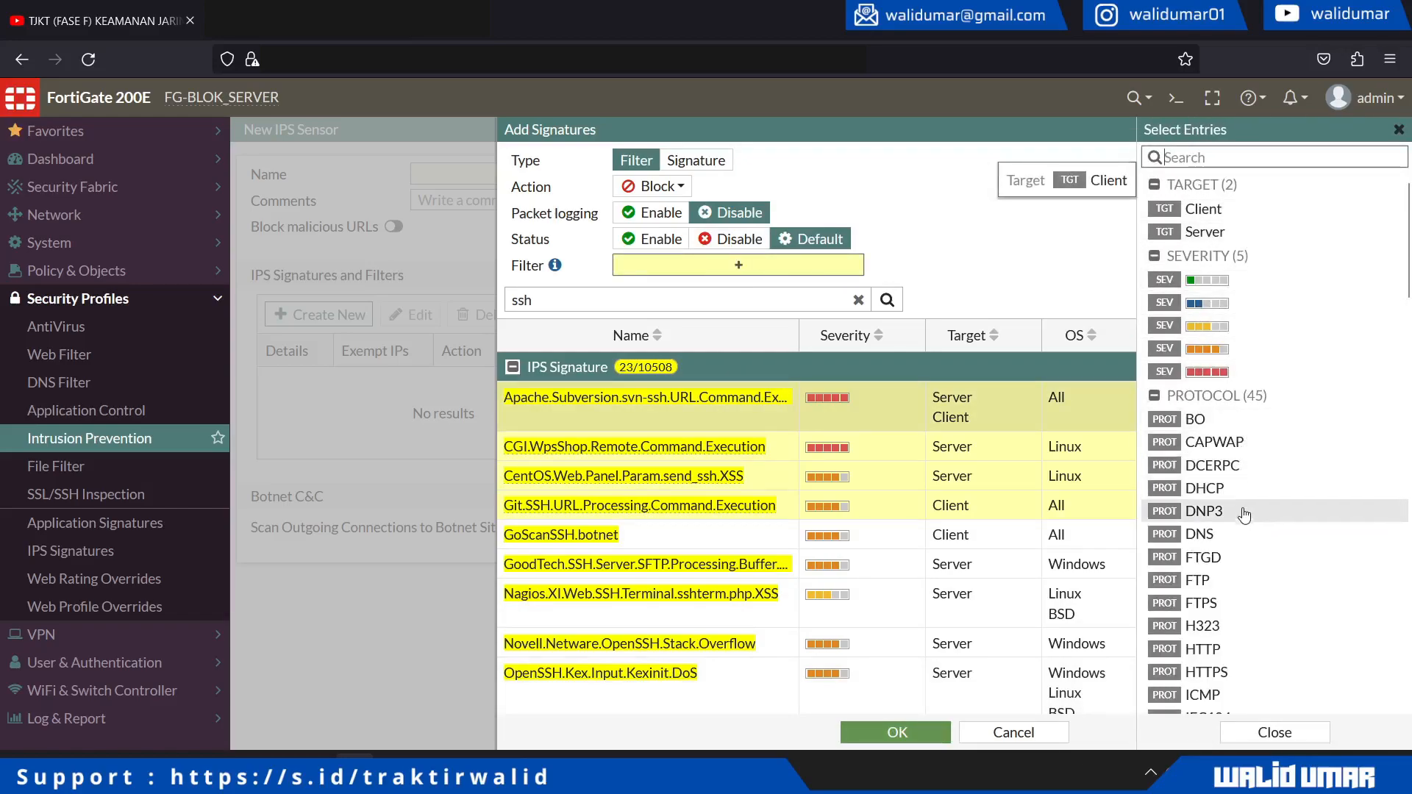
{"action": "scroll", "coordinate": [1243, 443], "scroll_direction": "down", "scroll_amount": 5}
{"action": "scroll", "coordinate": [1257, 396], "scroll_direction": "down", "scroll_amount": 4}
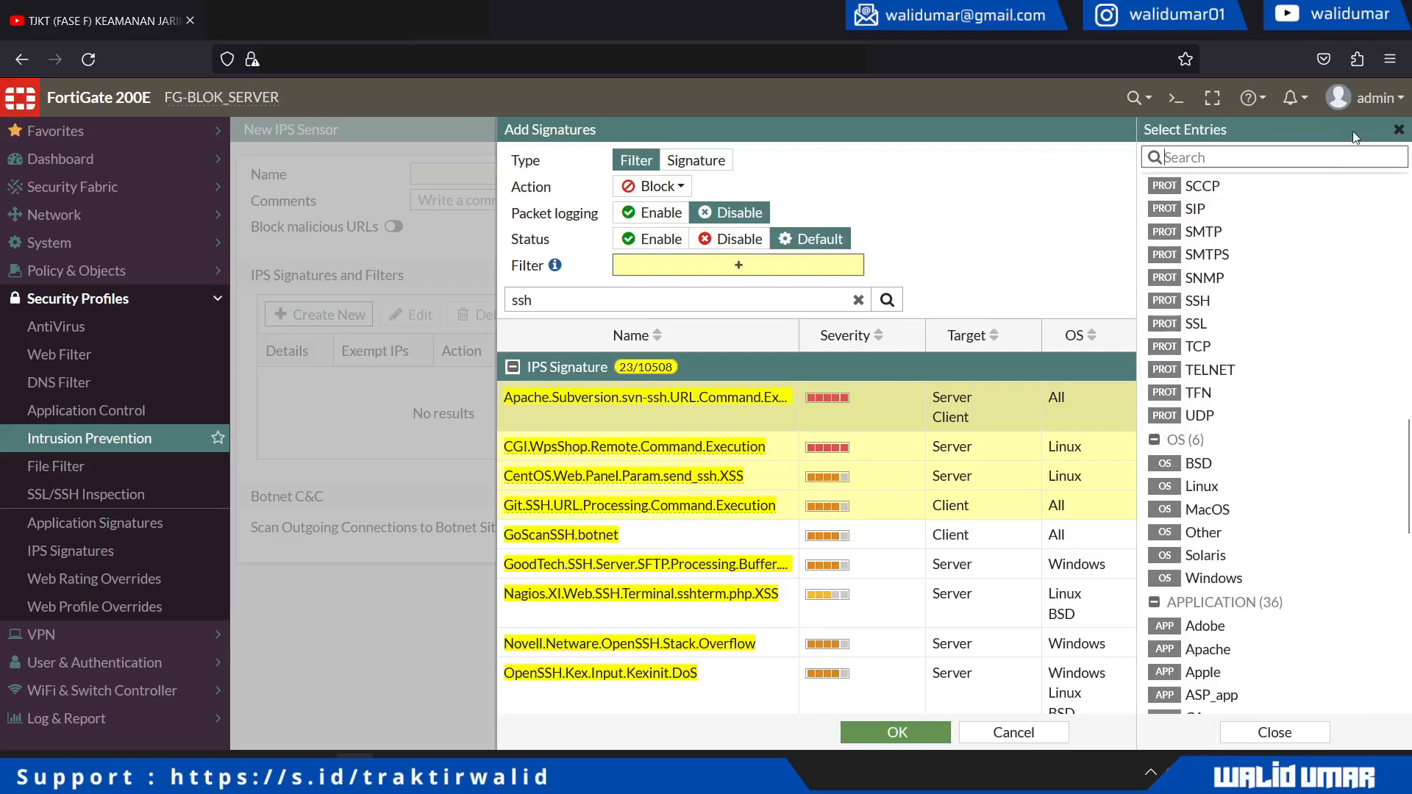
{"action": "left_click", "coordinate": [1399, 130]}
{"action": "left_click", "coordinate": [896, 733]}
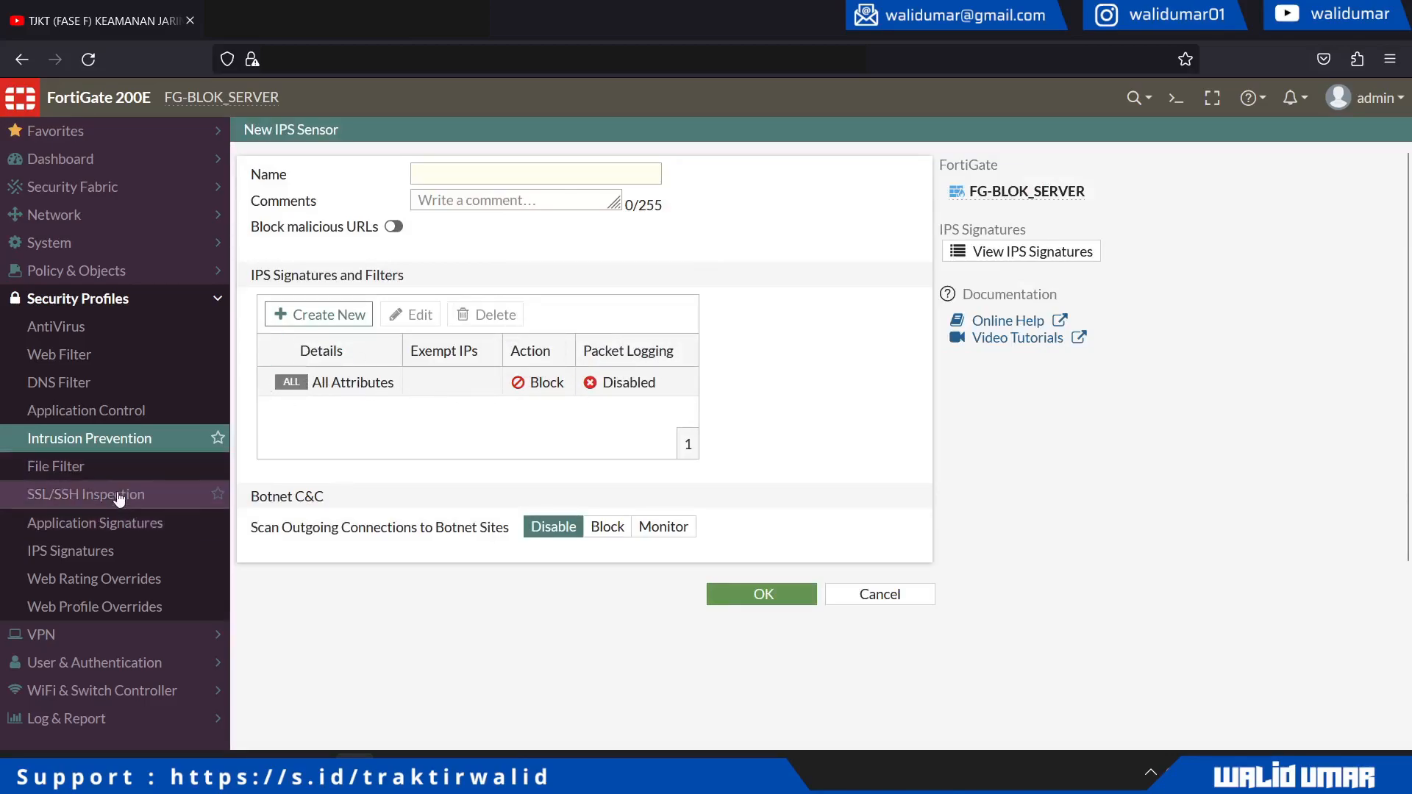
- Pass through File Filter and SSL/SSH Inspection to the Application Signatures list of 2,204 signatures
{"action": "left_click", "coordinate": [90, 467]}
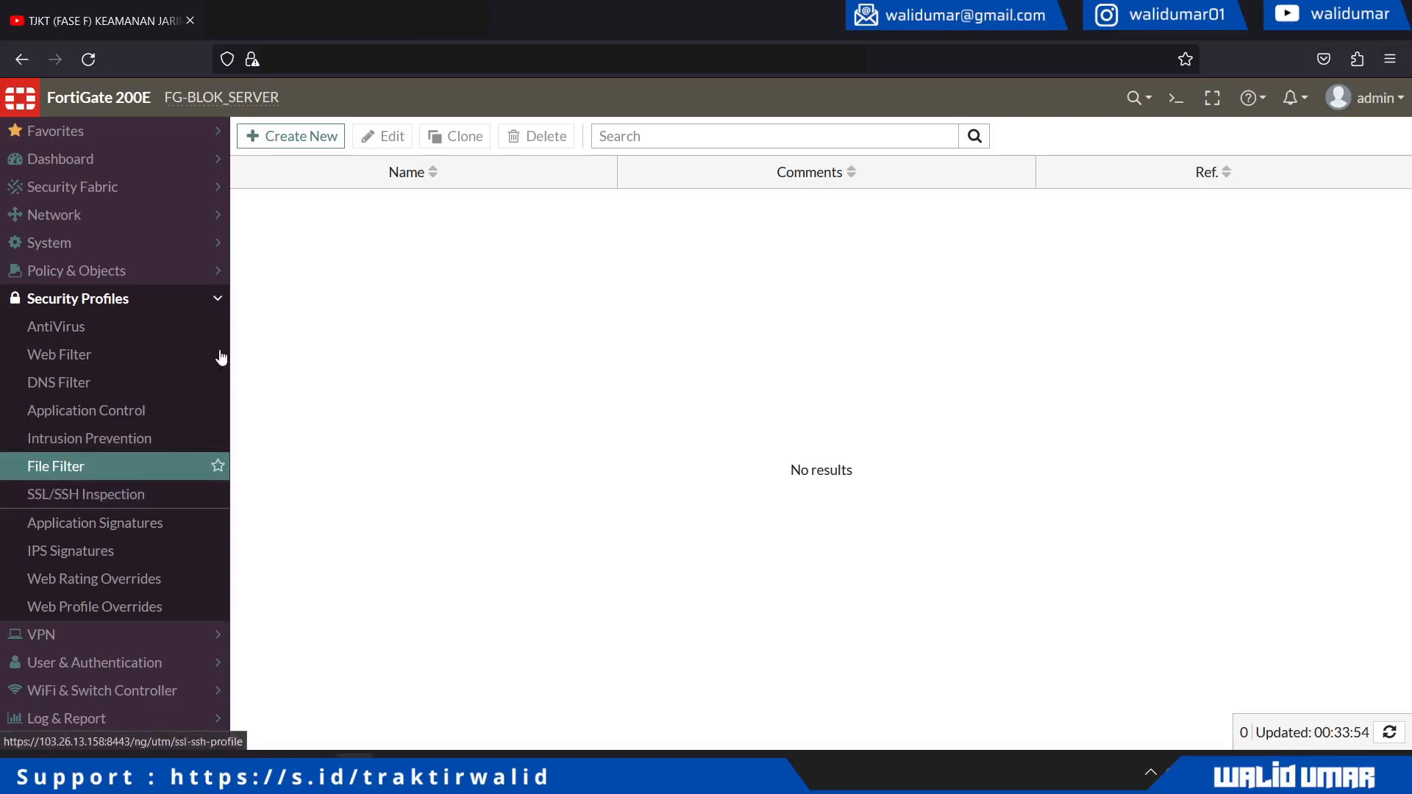
{"action": "left_click", "coordinate": [127, 500]}
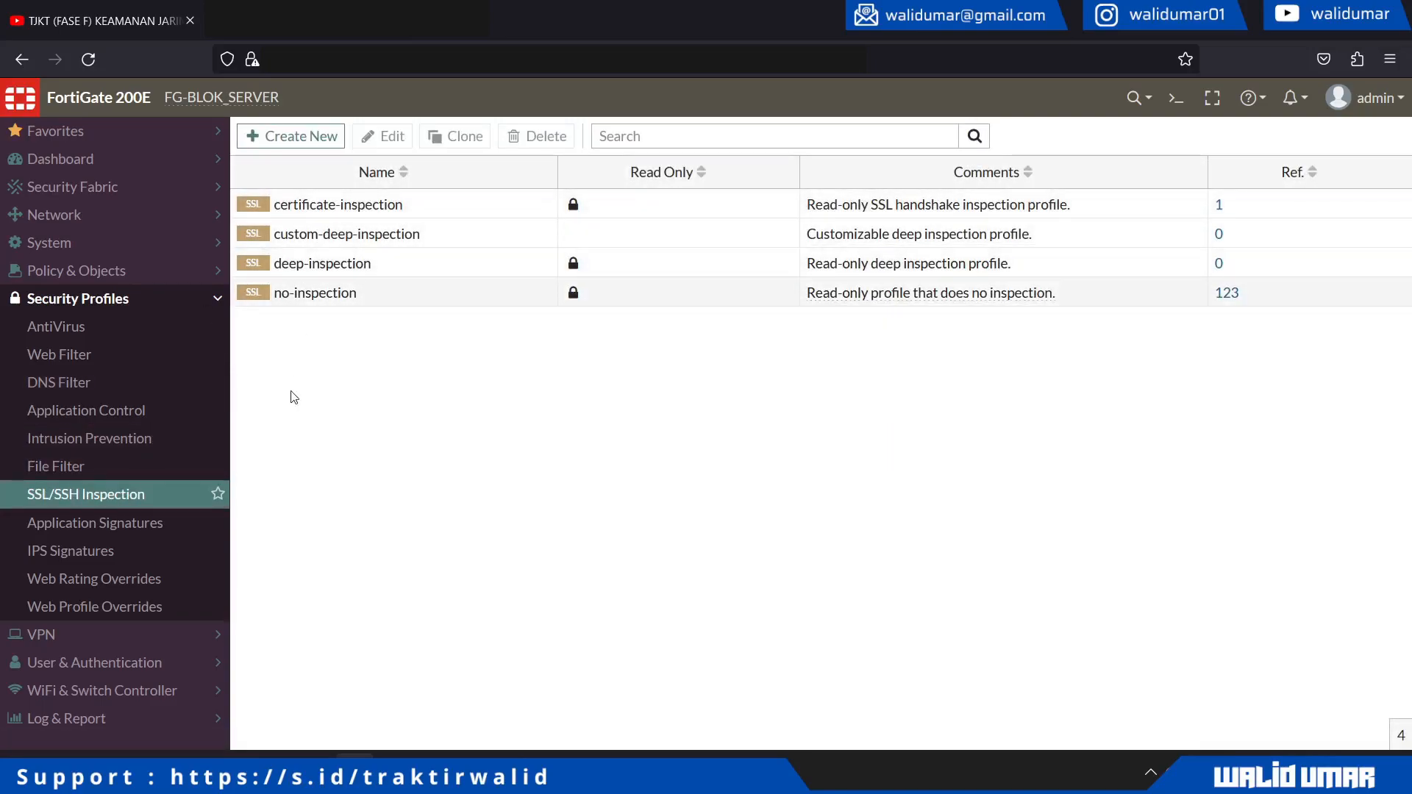
{"action": "left_click", "coordinate": [143, 525]}
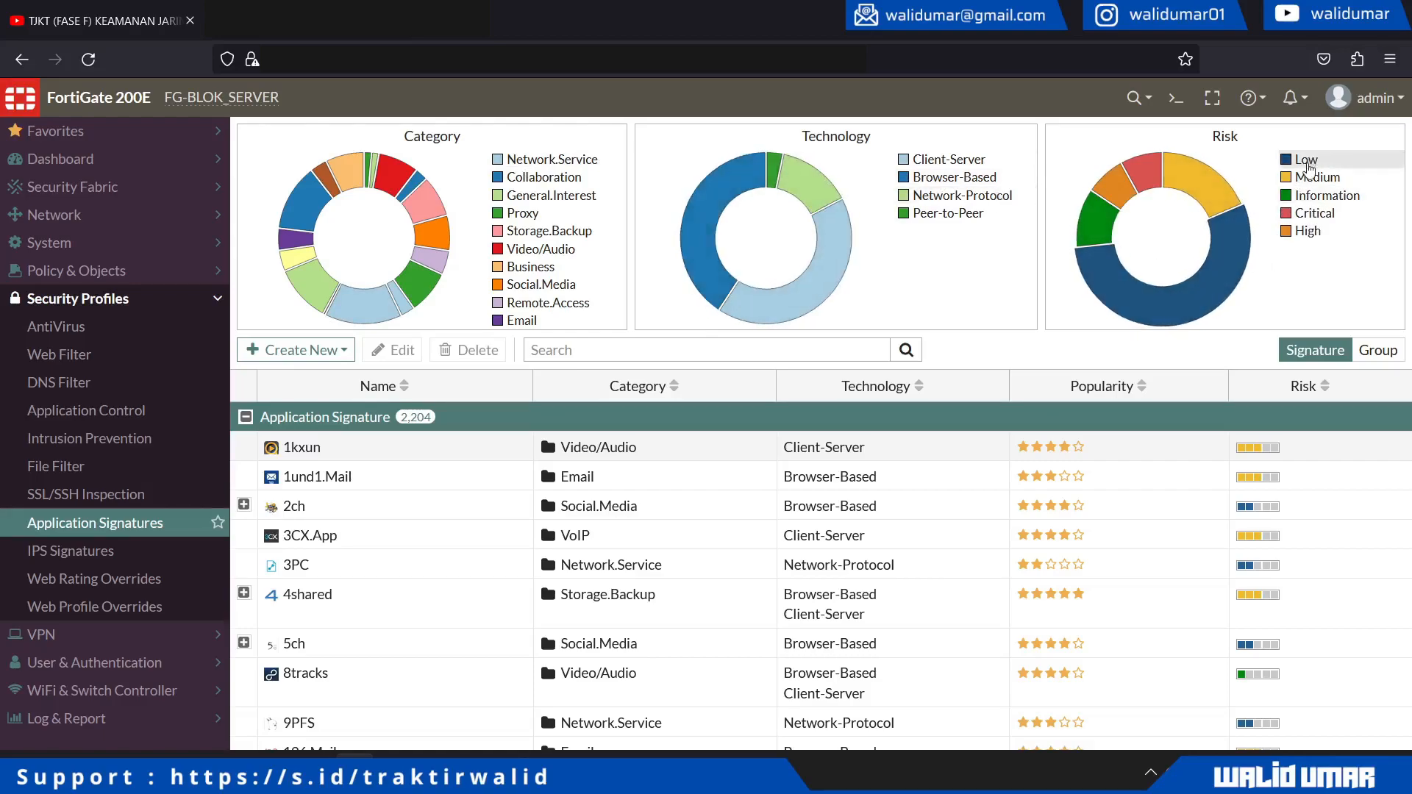
{"action": "mouse_move", "coordinate": [1308, 168]}
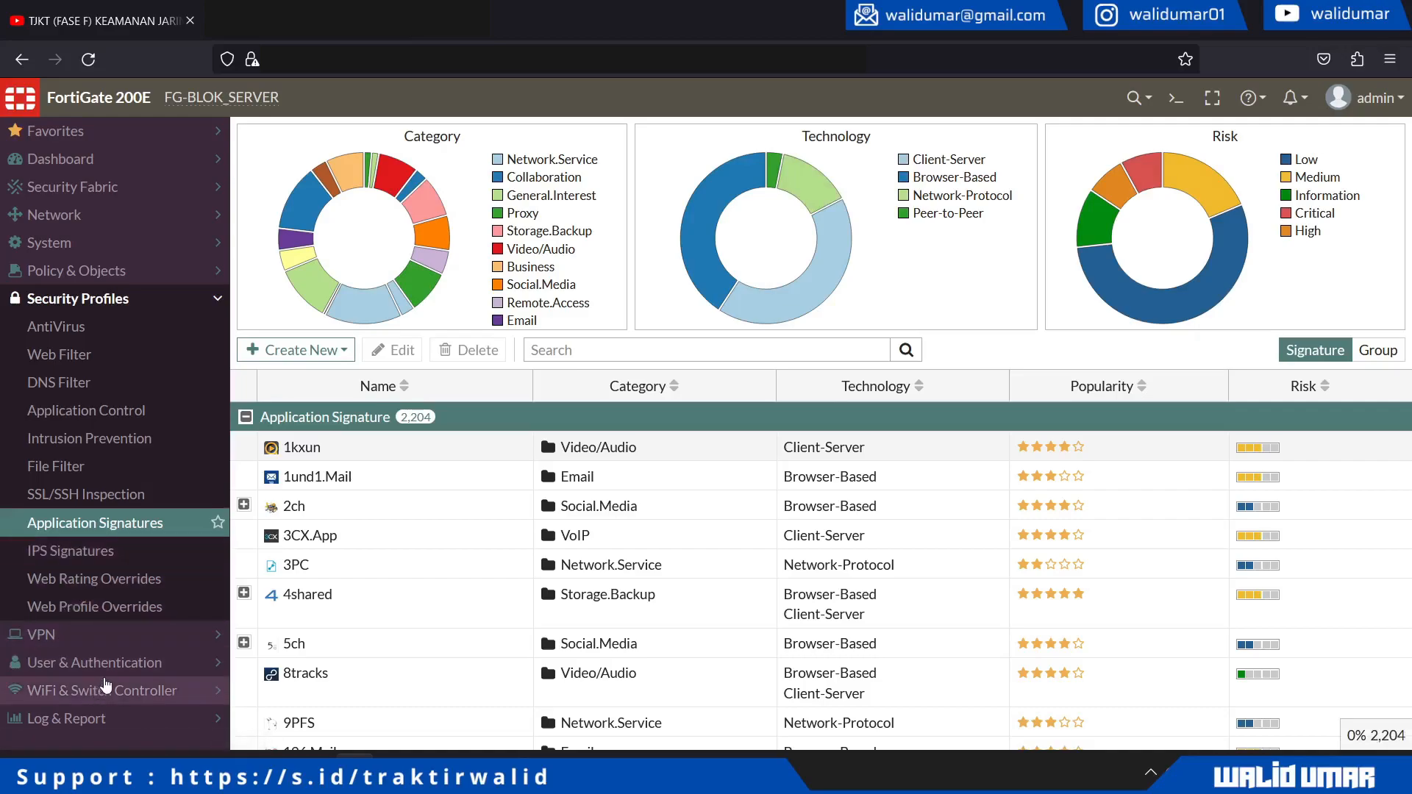
{"action": "left_click", "coordinate": [105, 661]}
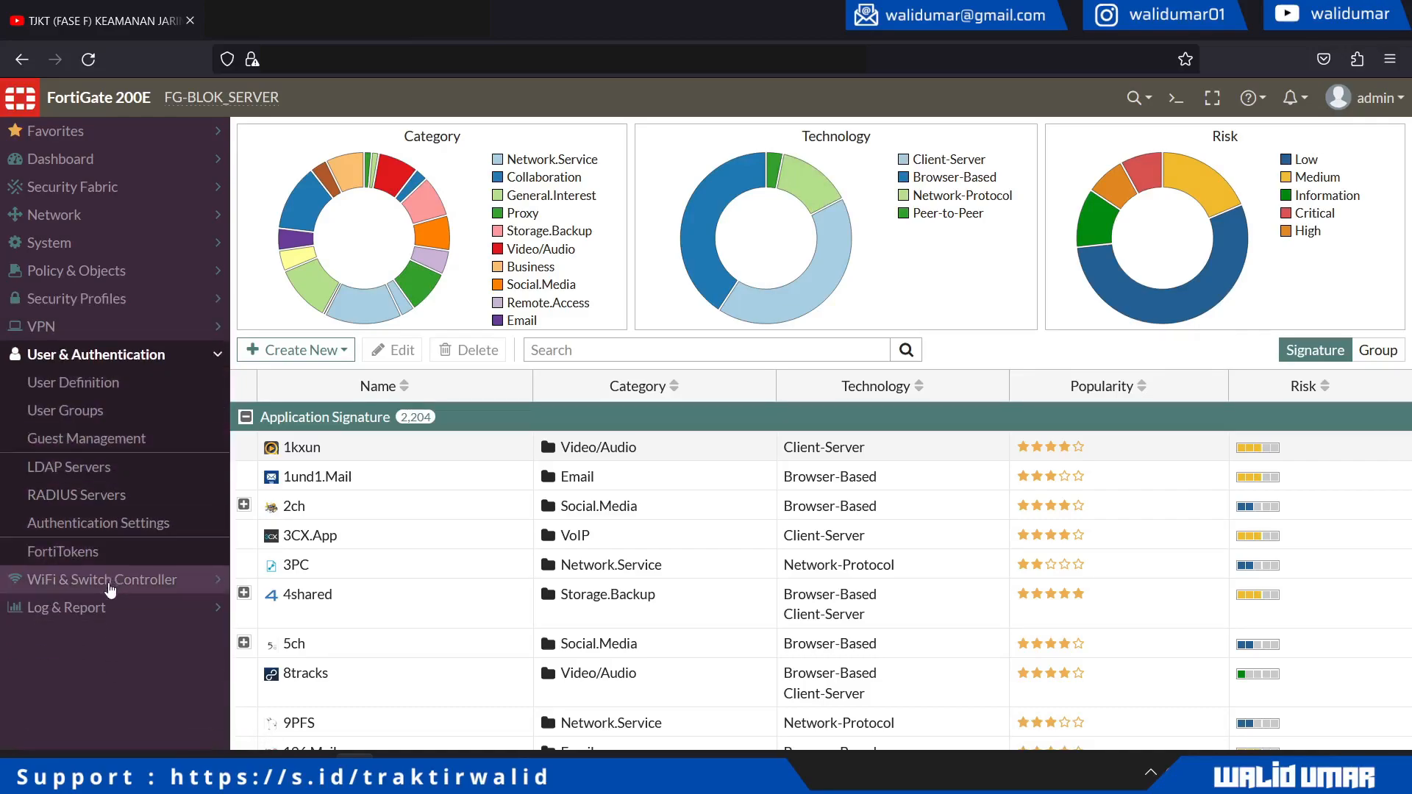
{"action": "left_click", "coordinate": [111, 588]}
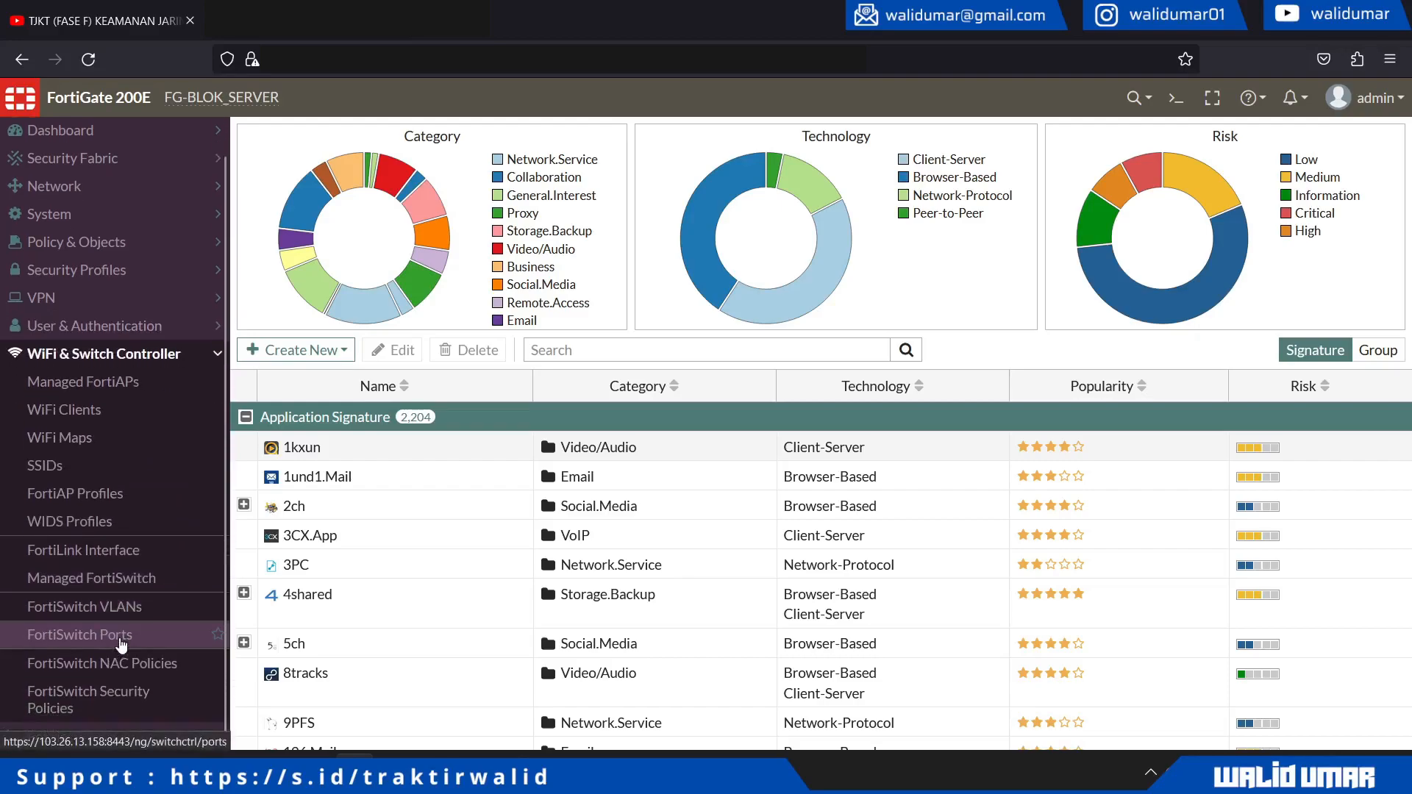
{"action": "left_click", "coordinate": [116, 737]}
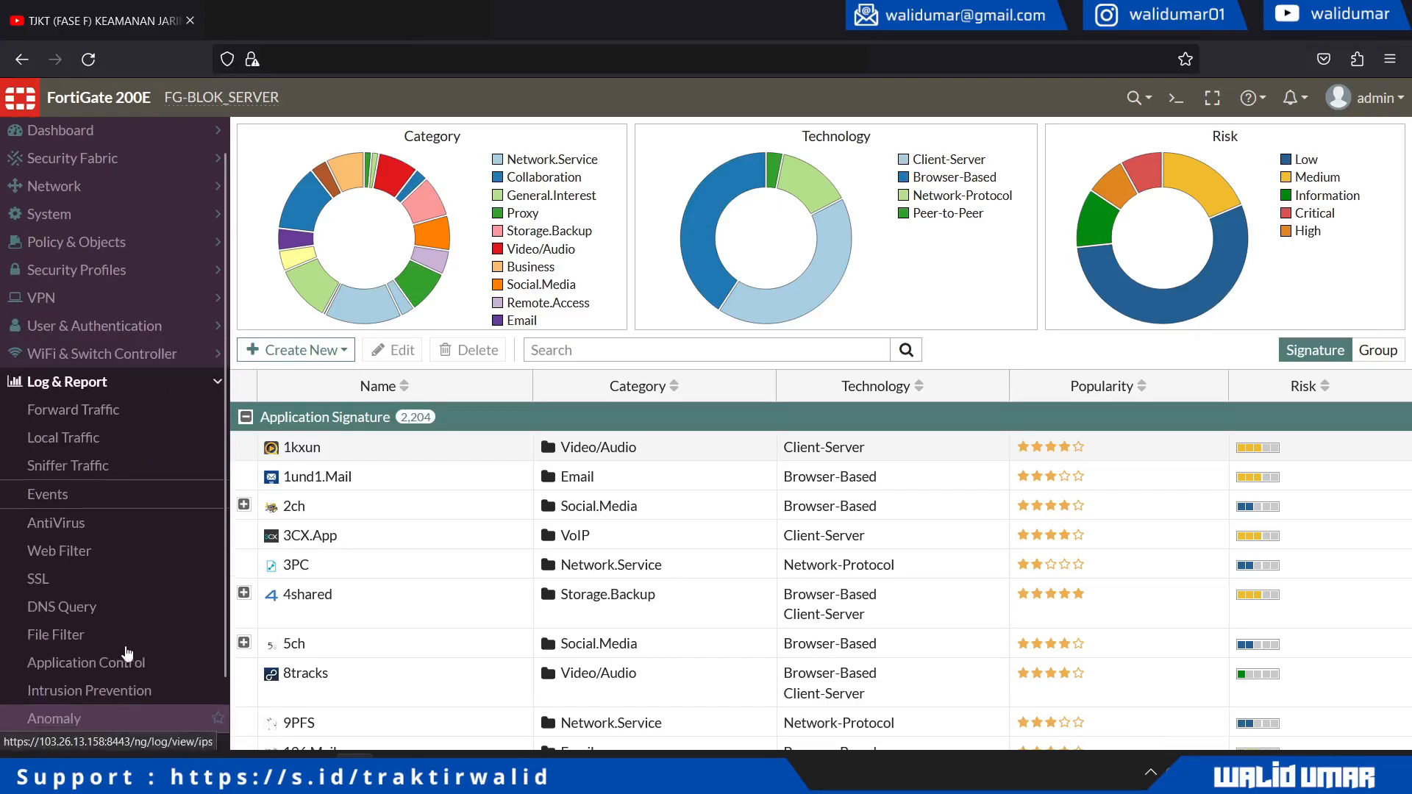
{"action": "left_click", "coordinate": [120, 381]}
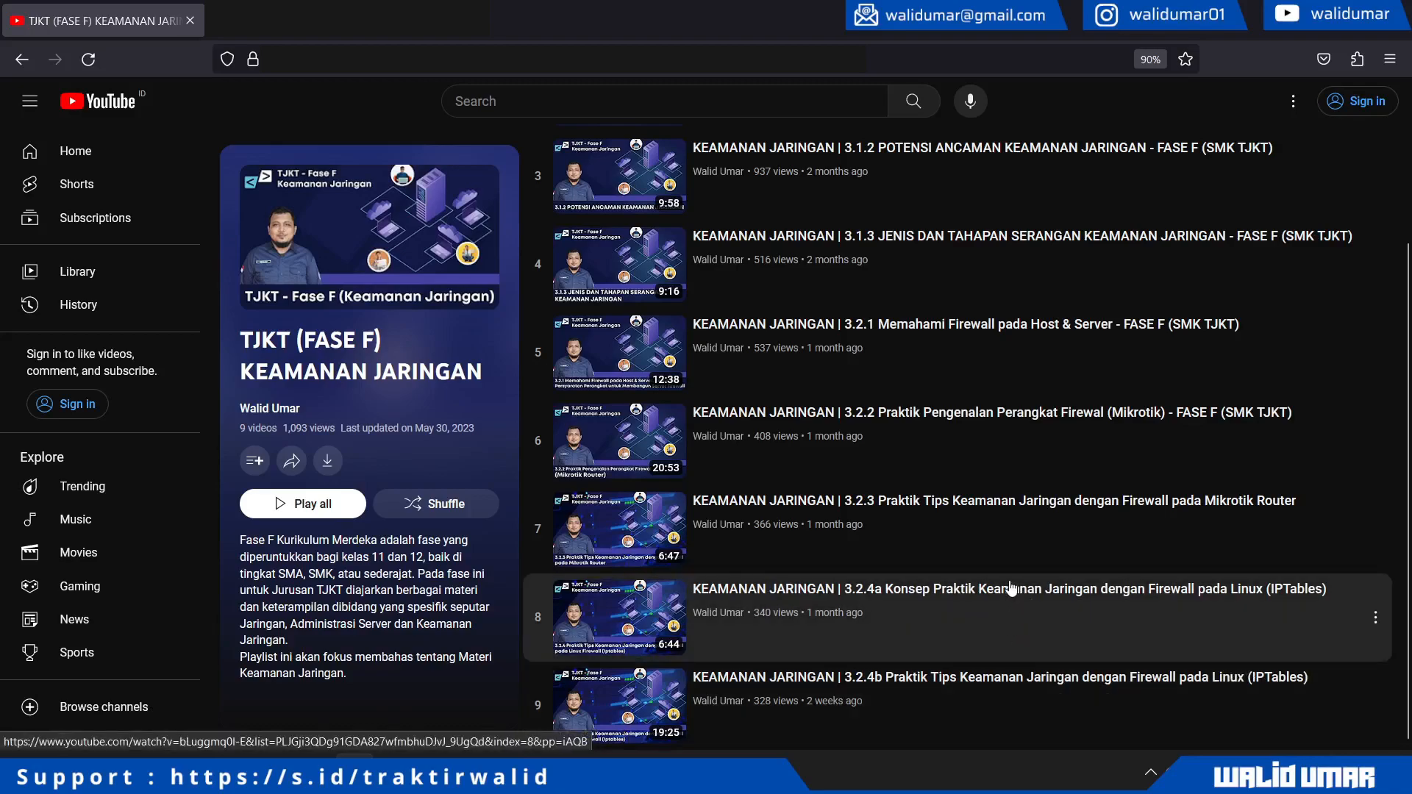
{"action": "scroll", "coordinate": [1067, 567], "scroll_direction": "up", "scroll_amount": 2}
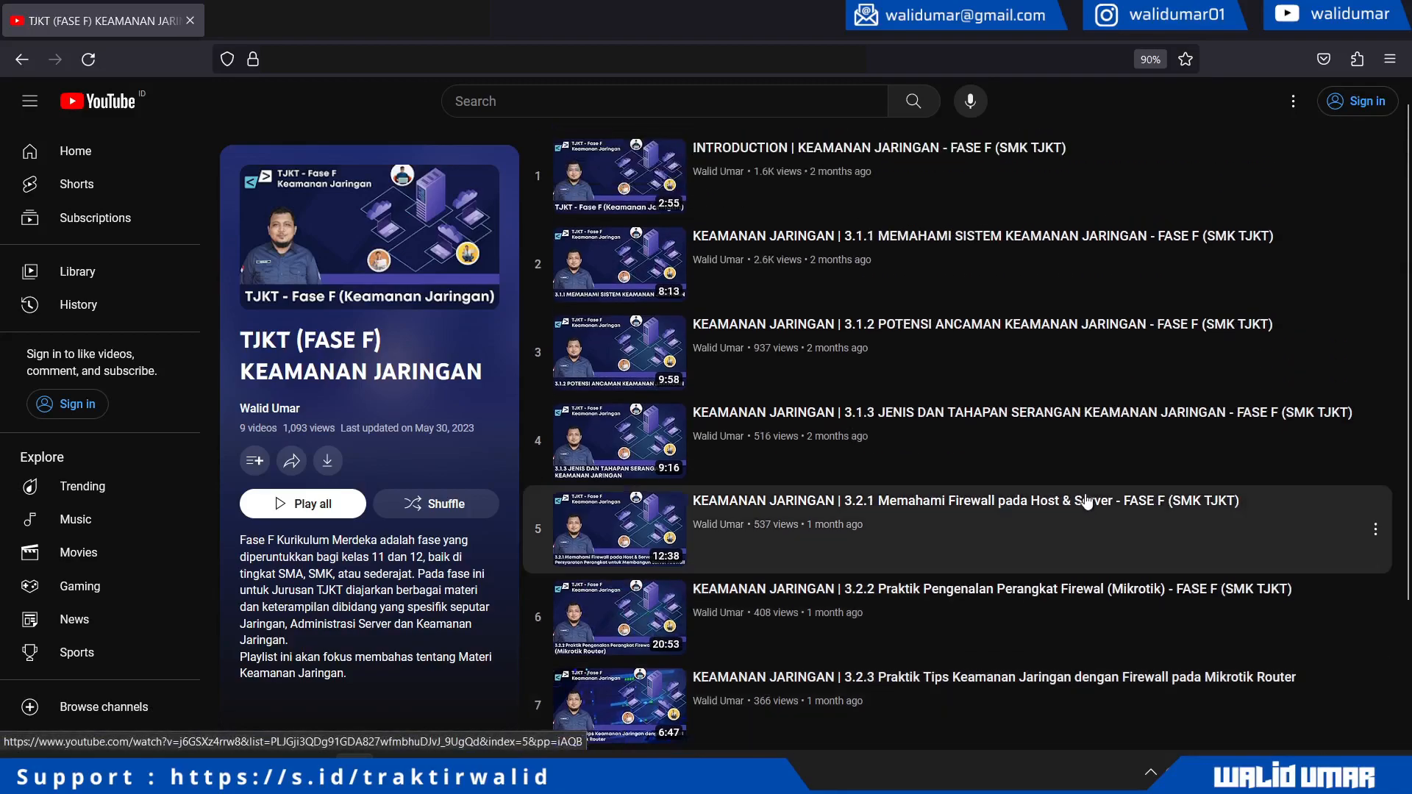
{"action": "scroll", "coordinate": [1086, 507], "scroll_direction": "down", "scroll_amount": 2}
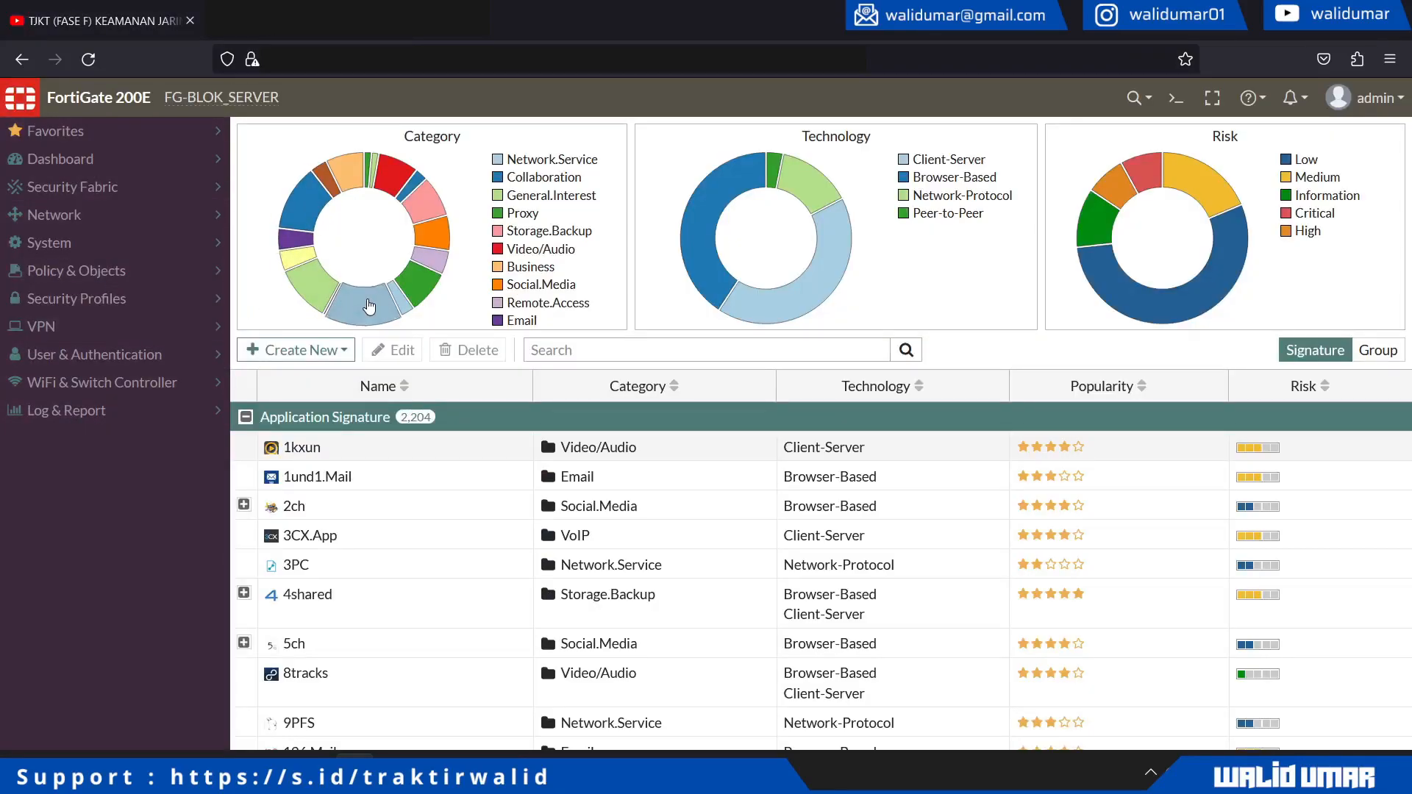
- Open the Status dashboard, read each licence's status, and reload the dashboard
{"action": "left_click", "coordinate": [81, 161]}
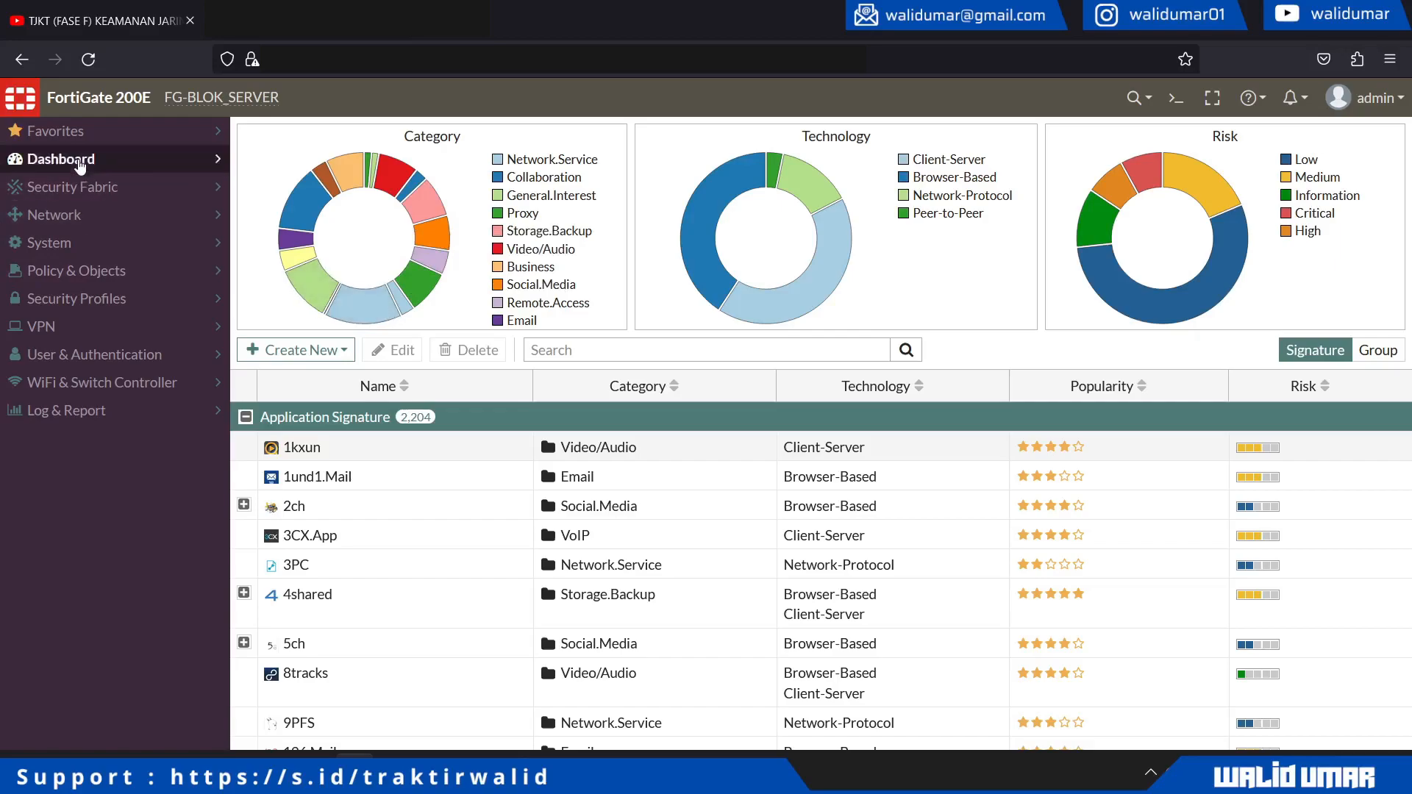
{"action": "left_click", "coordinate": [84, 192]}
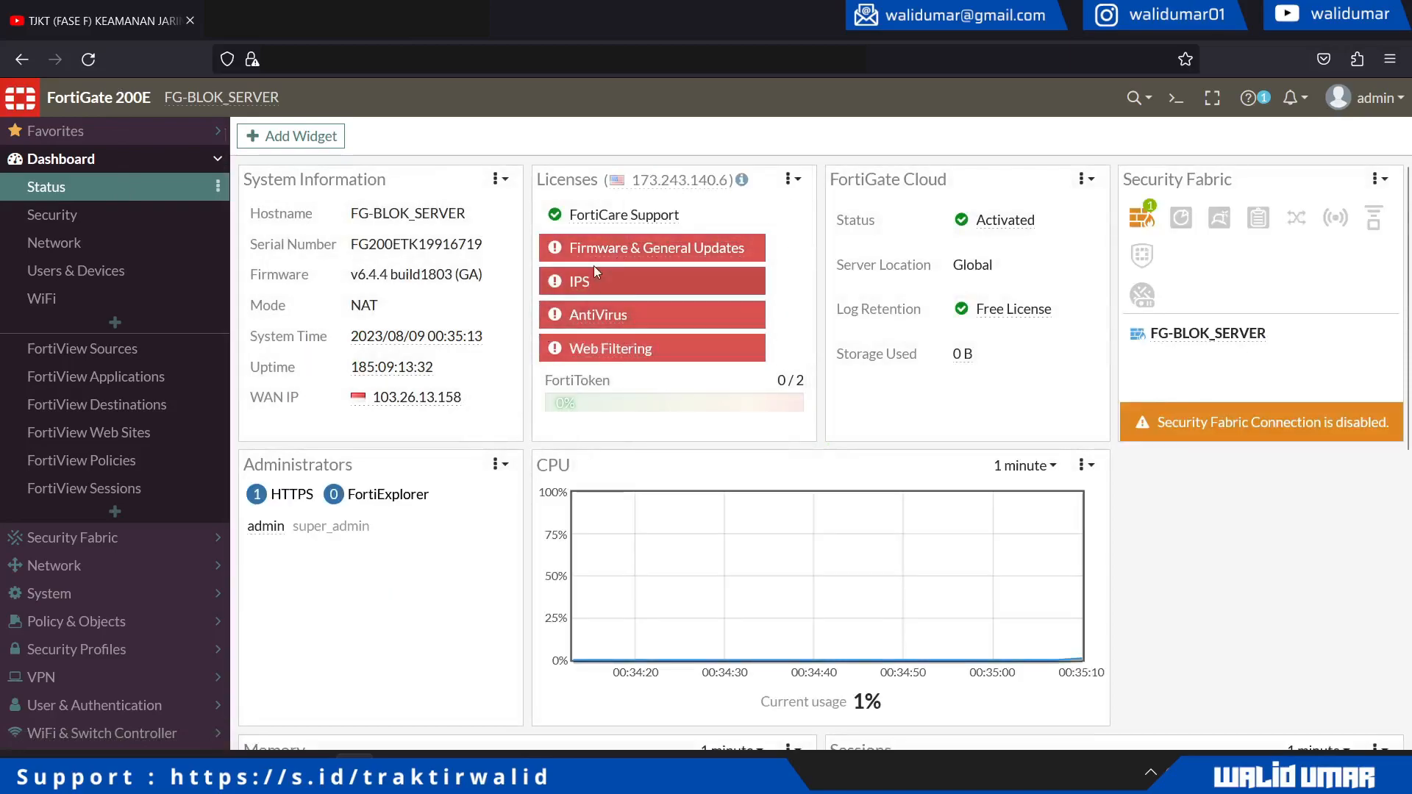
{"action": "mouse_move", "coordinate": [655, 184]}
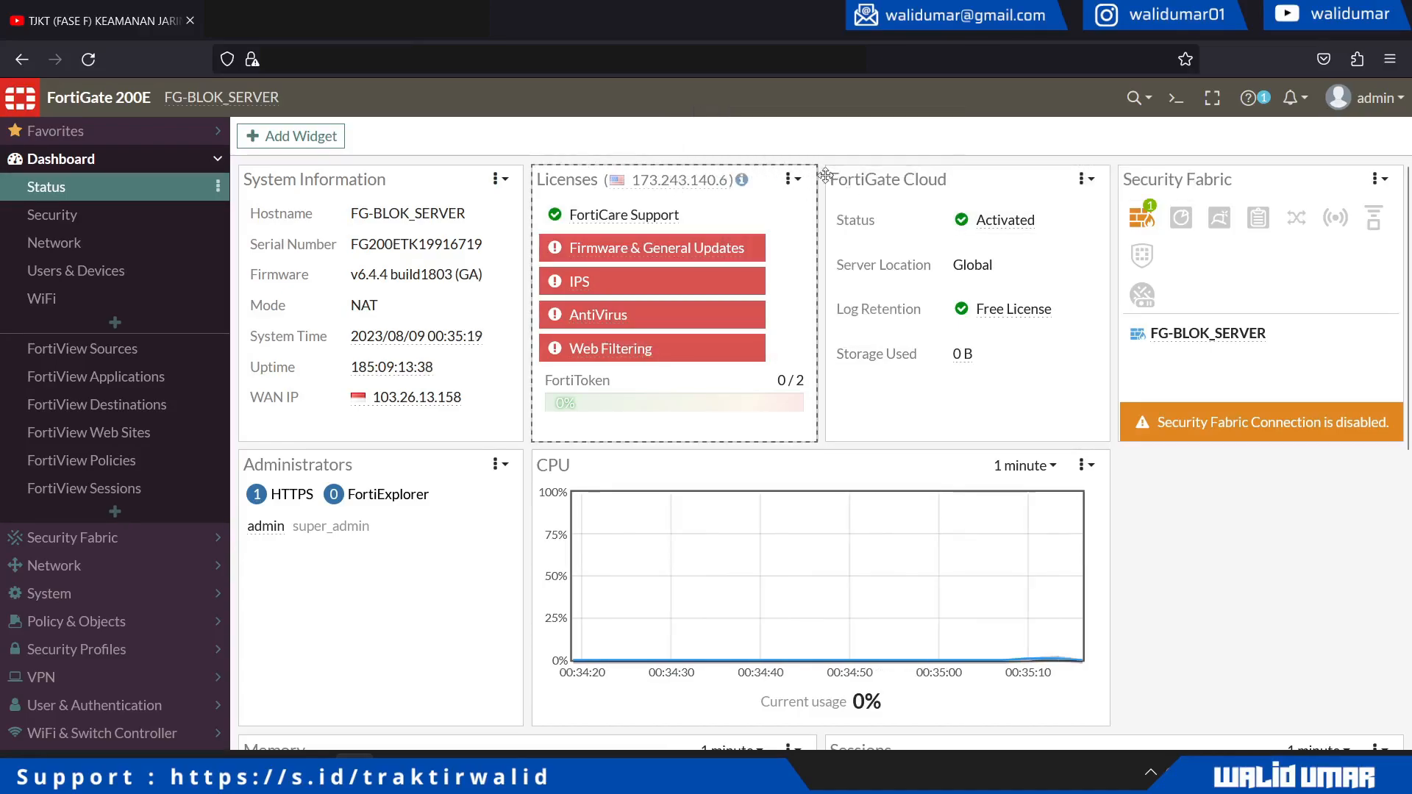
{"action": "mouse_move", "coordinate": [1008, 322]}
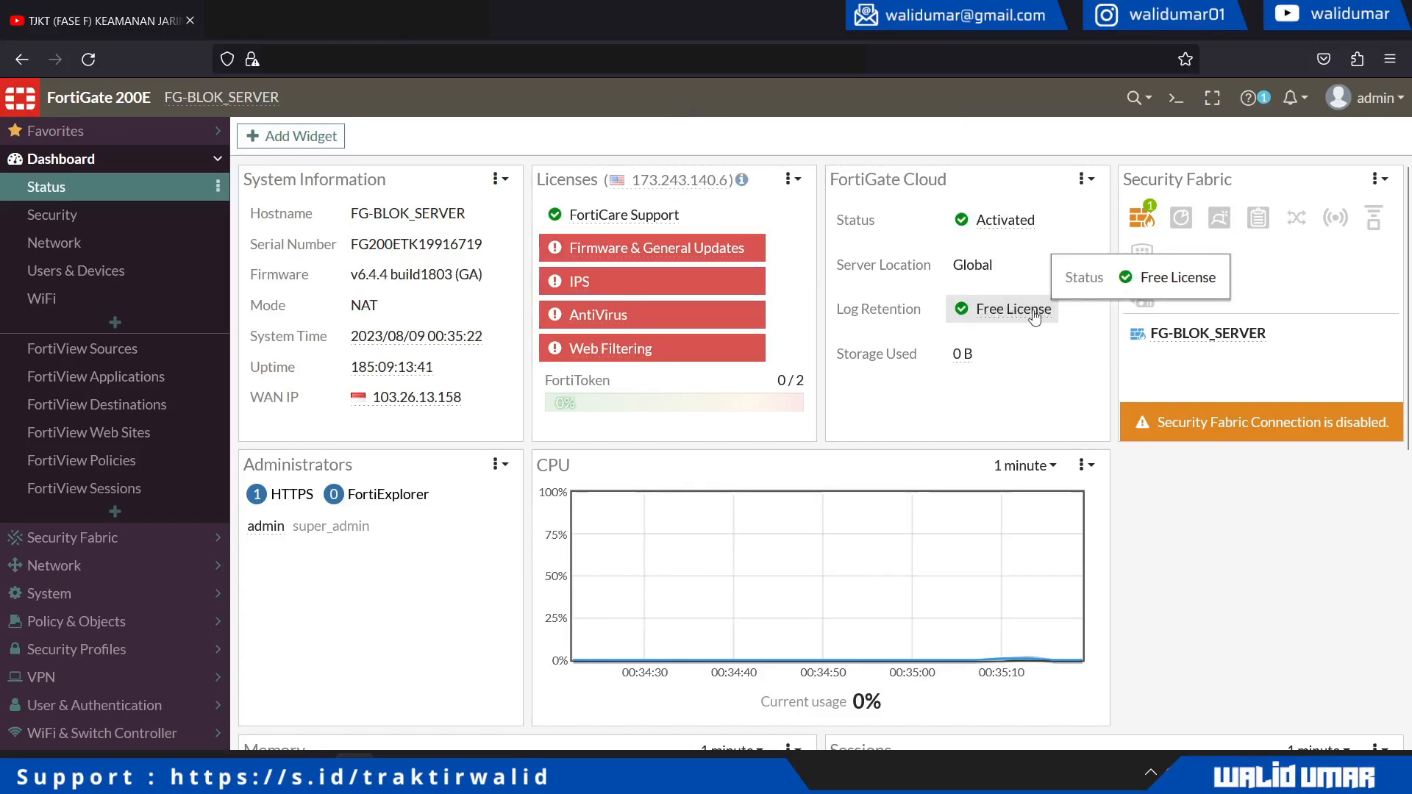
{"action": "mouse_move", "coordinate": [610, 251]}
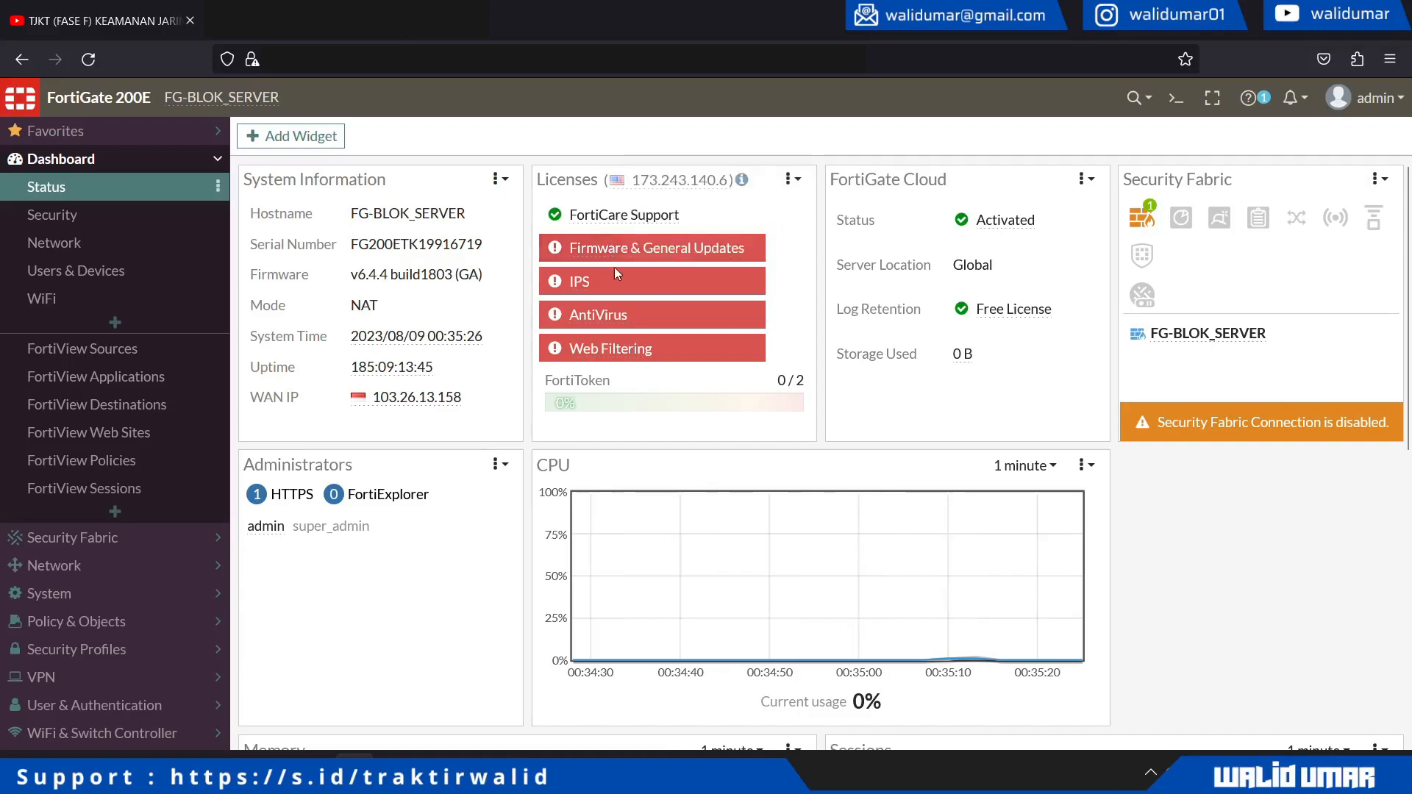
{"action": "mouse_move", "coordinate": [620, 319]}
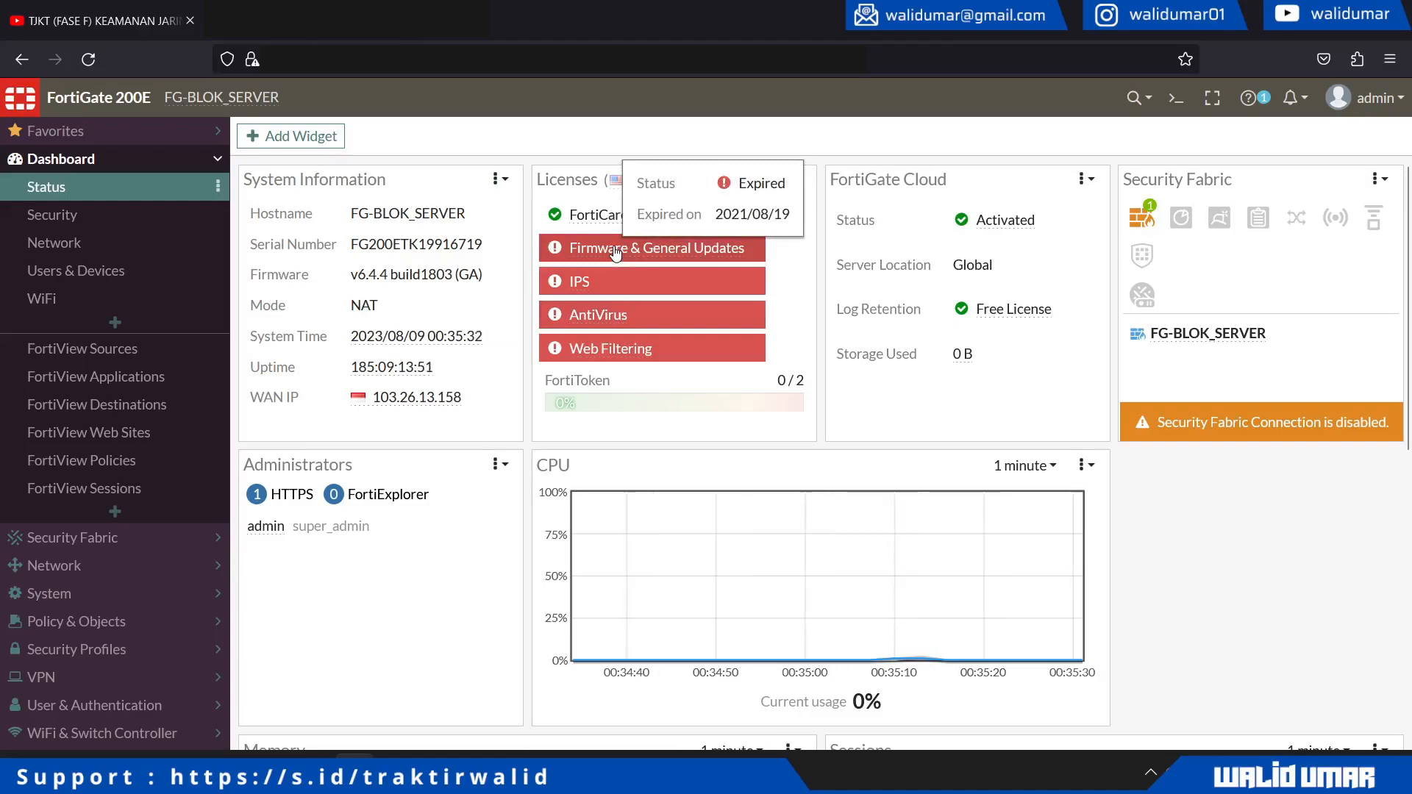
{"action": "mouse_move", "coordinate": [654, 219]}
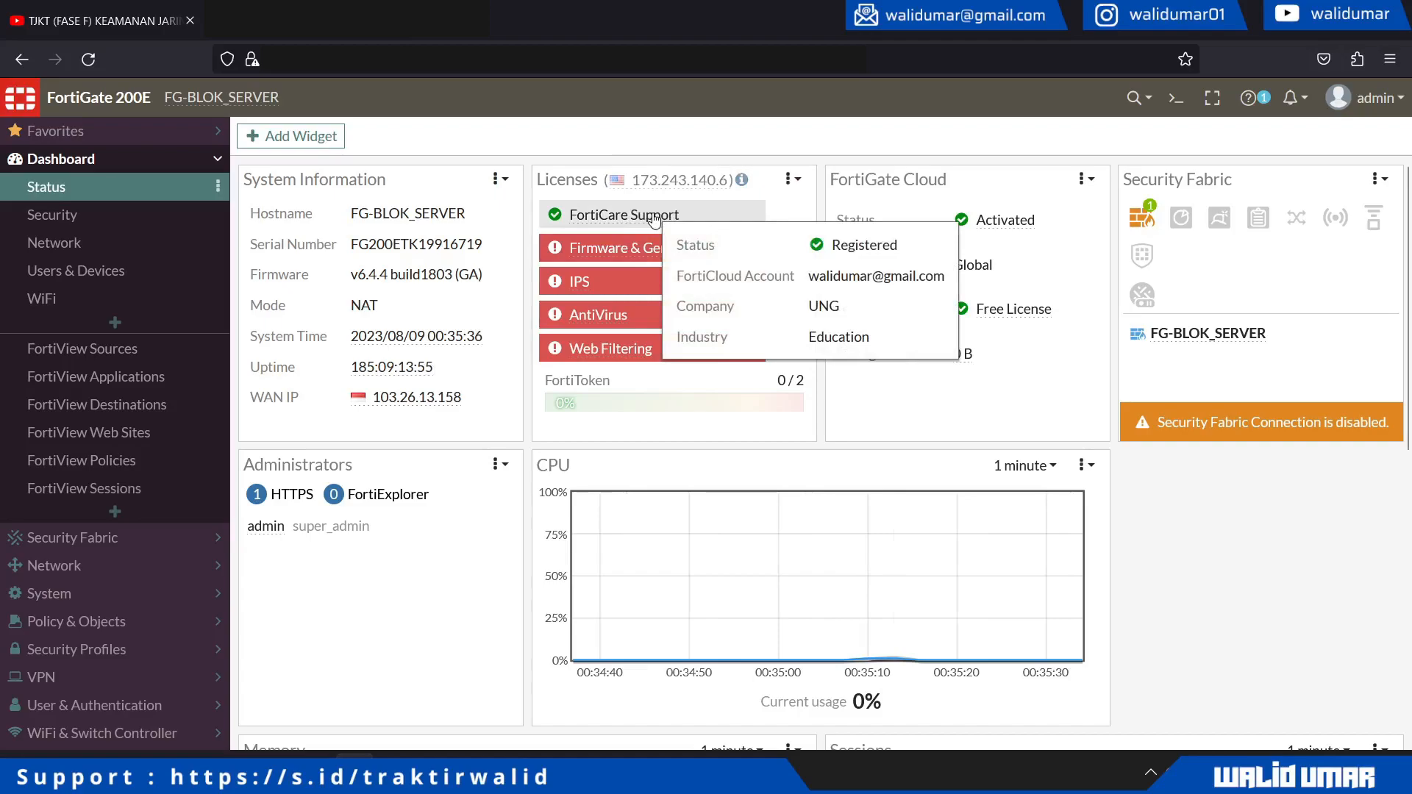
{"action": "mouse_move", "coordinate": [684, 262]}
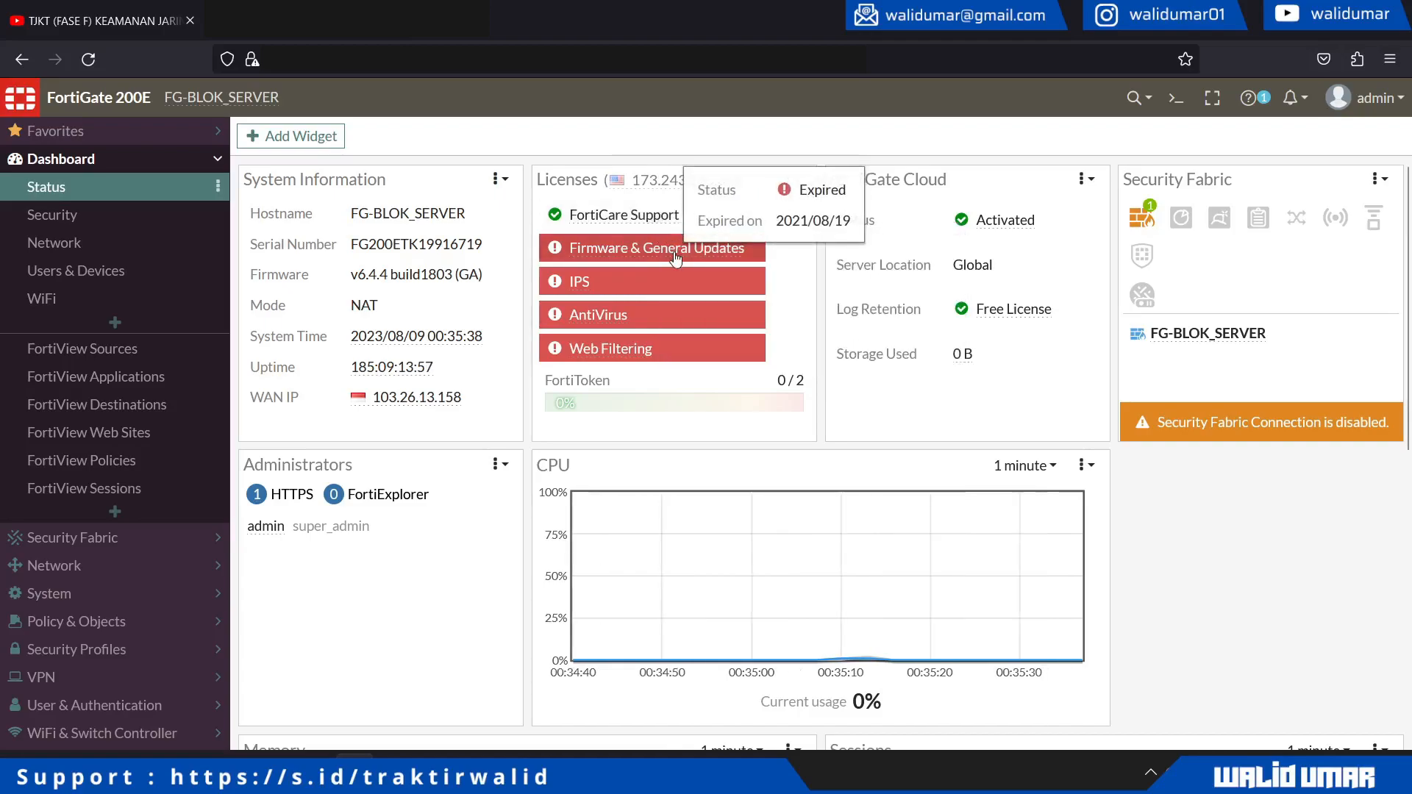
{"action": "mouse_move", "coordinate": [688, 318]}
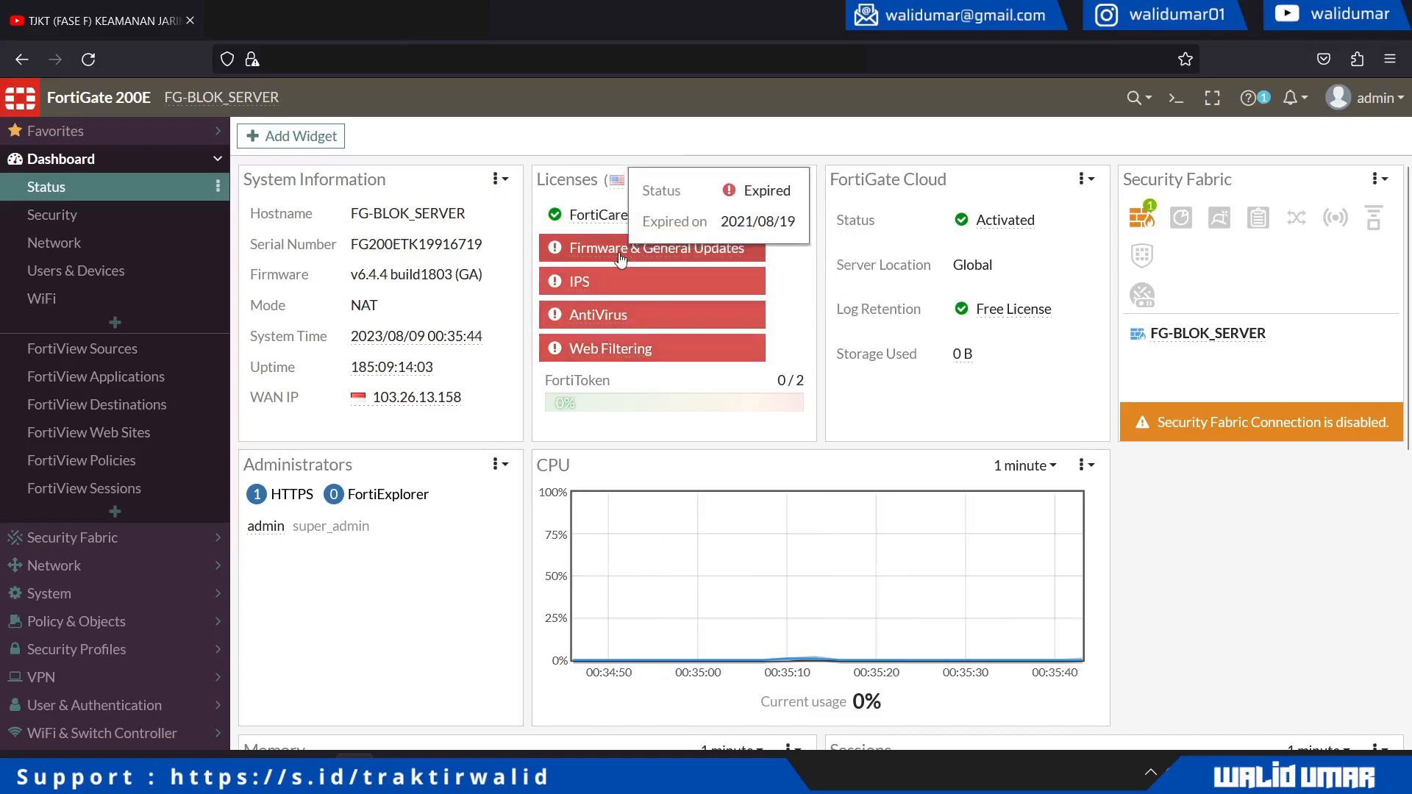
{"action": "left_click", "coordinate": [152, 200]}
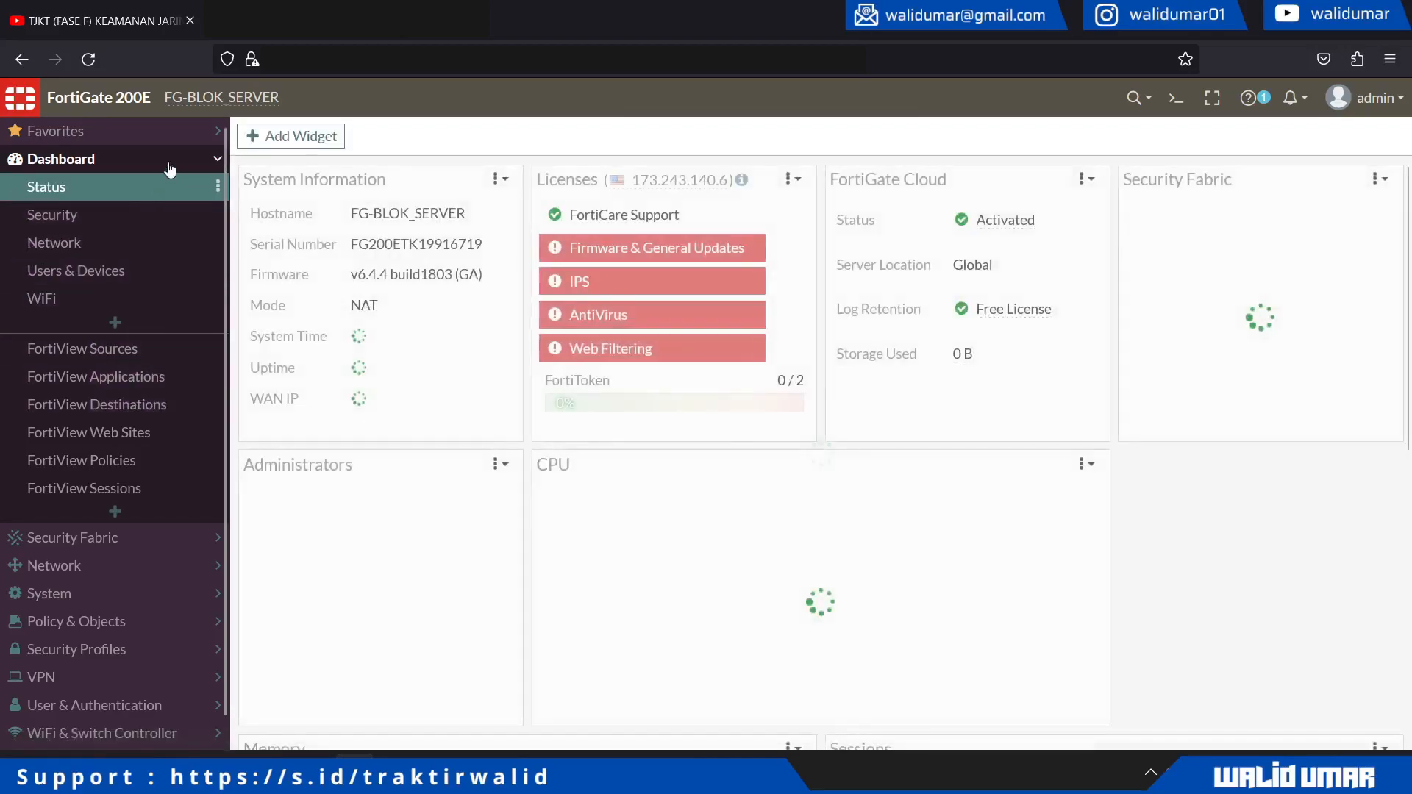